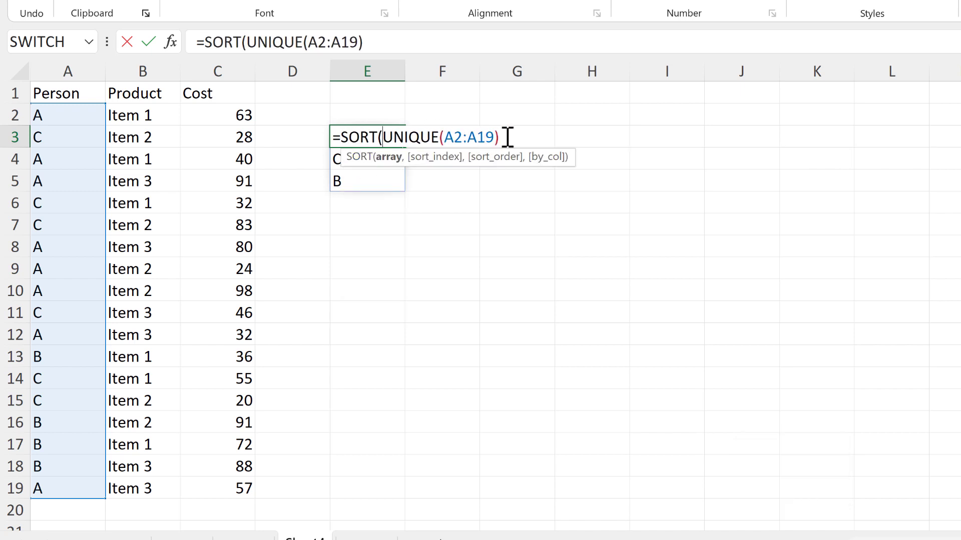
# Commit =SORT(UNIQUE(A2:A19)) in E3 and enter =SORT(UNIQUE(B2:B19)) in F2
pyautogui.press('Return')
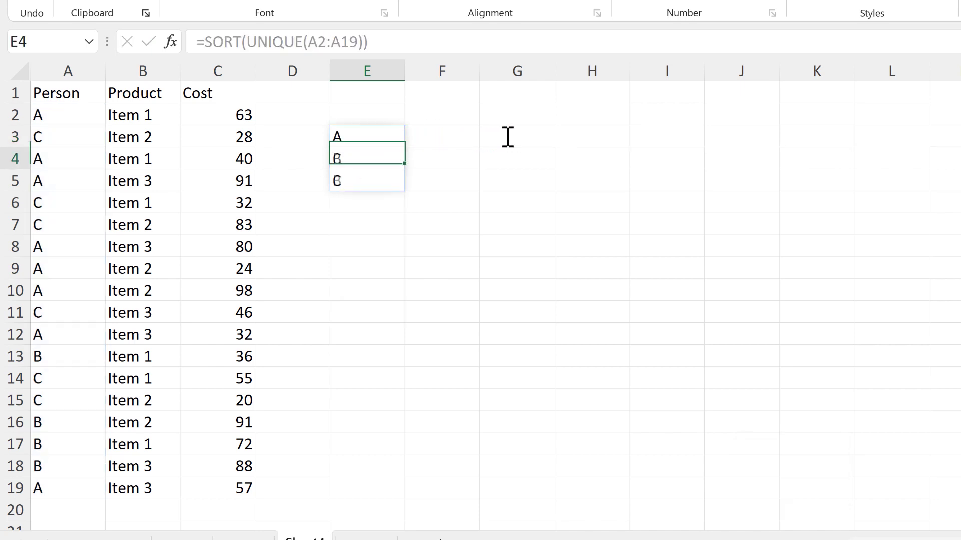
pyautogui.click(454, 118)
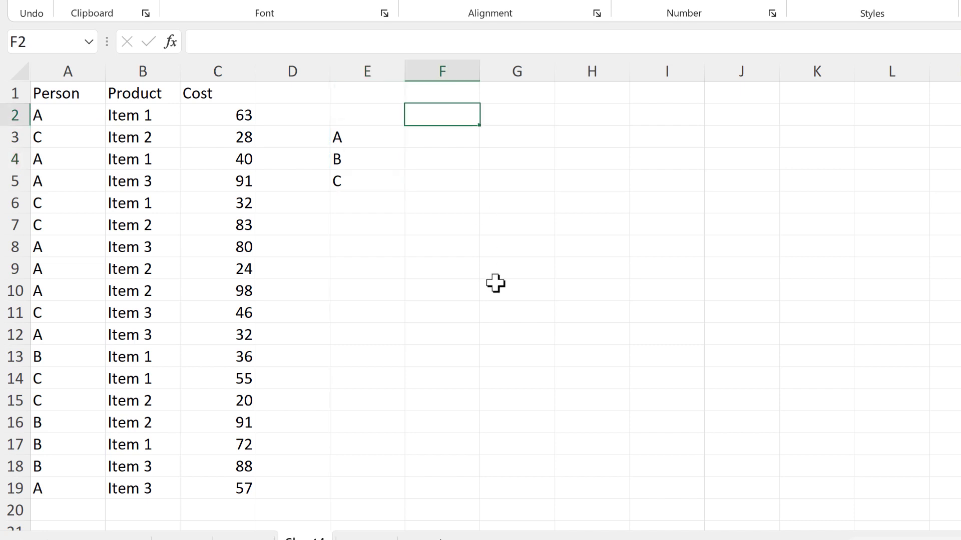
pyautogui.write('=sor')
pyautogui.press('Tab')
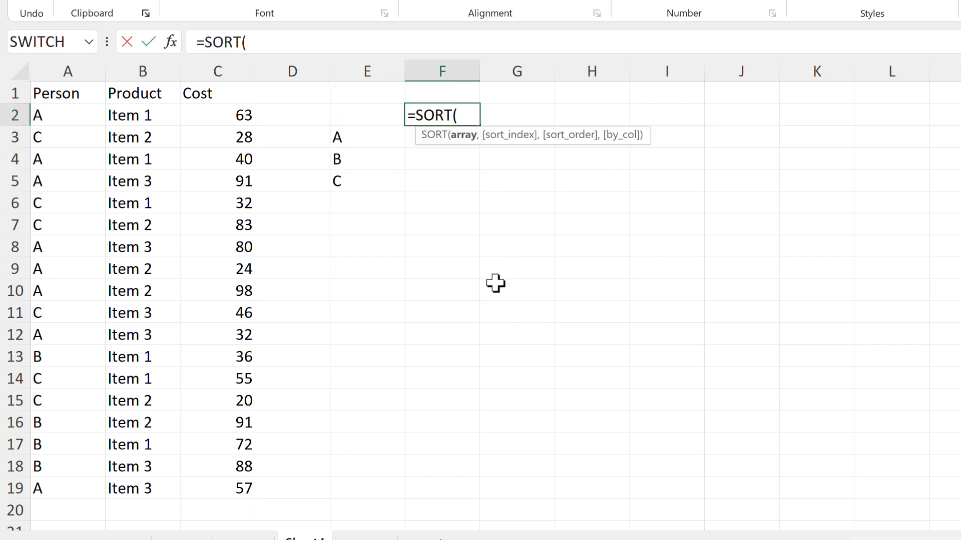
pyautogui.write('uniq')
pyautogui.press('Tab')
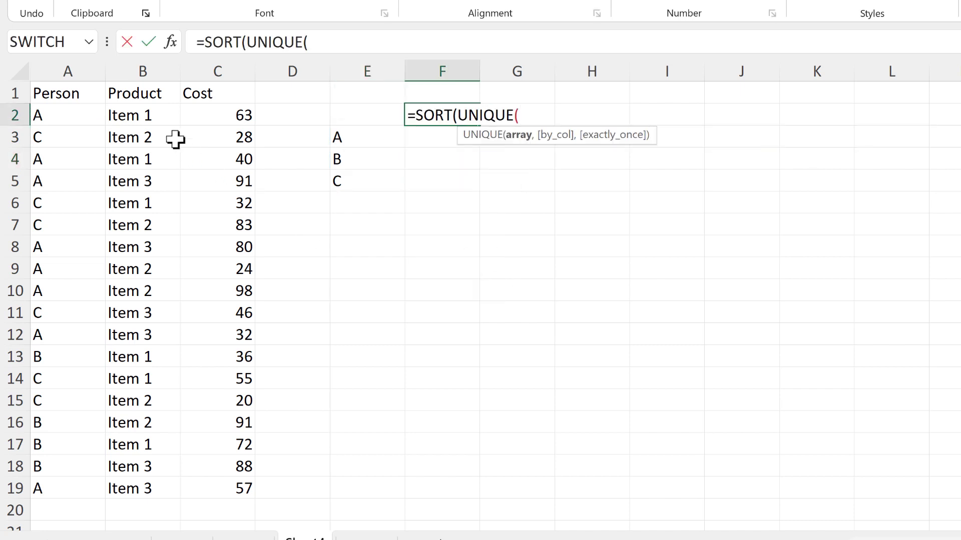
pyautogui.moveTo(146, 116); pyautogui.dragTo(128, 488)
pyautogui.write('))')
pyautogui.press('Return')
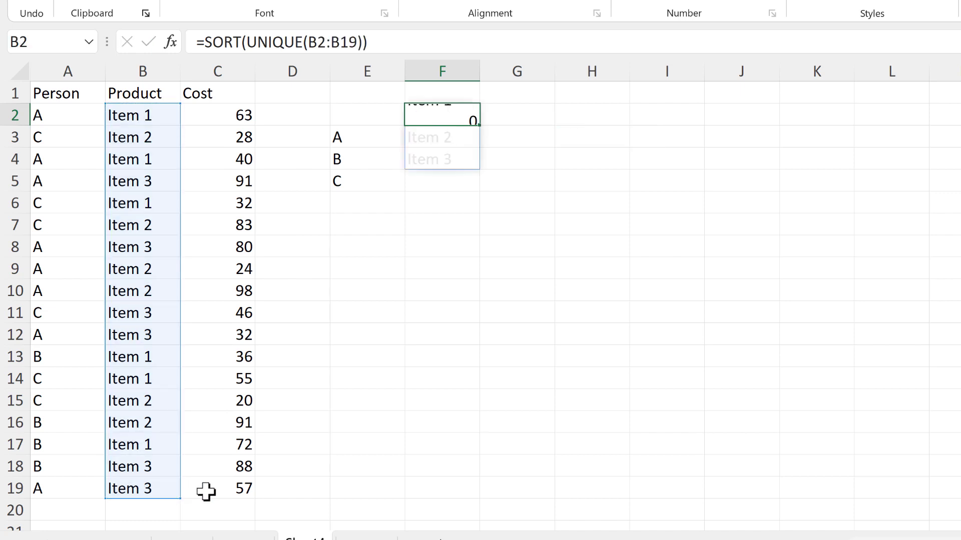
# Wrap F2's formula in TRANSPOSE so Item 1, Item 2, Item 3 spill across F2:H2
pyautogui.click(467, 111)
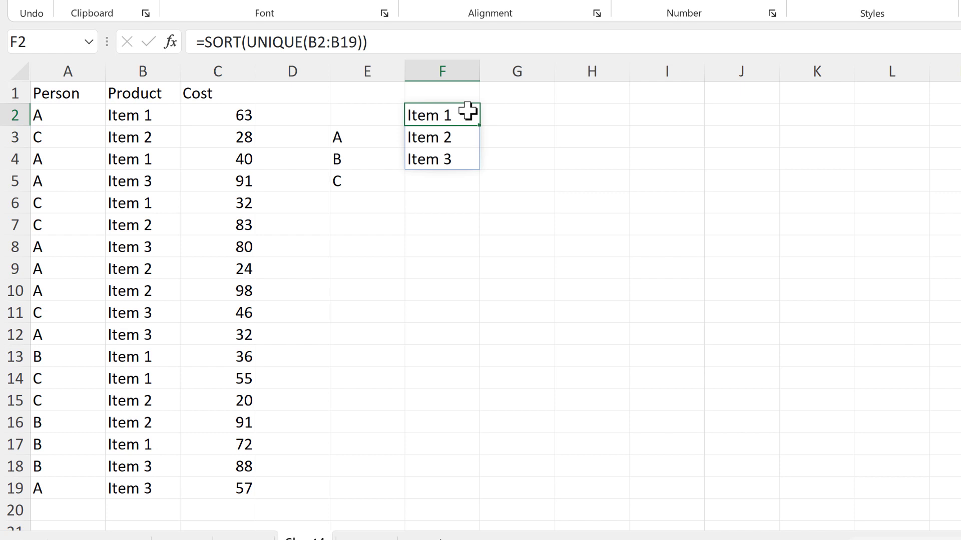
pyautogui.press('F2')
pyautogui.press('Home')
pyautogui.press('Right')
pyautogui.write('trans')
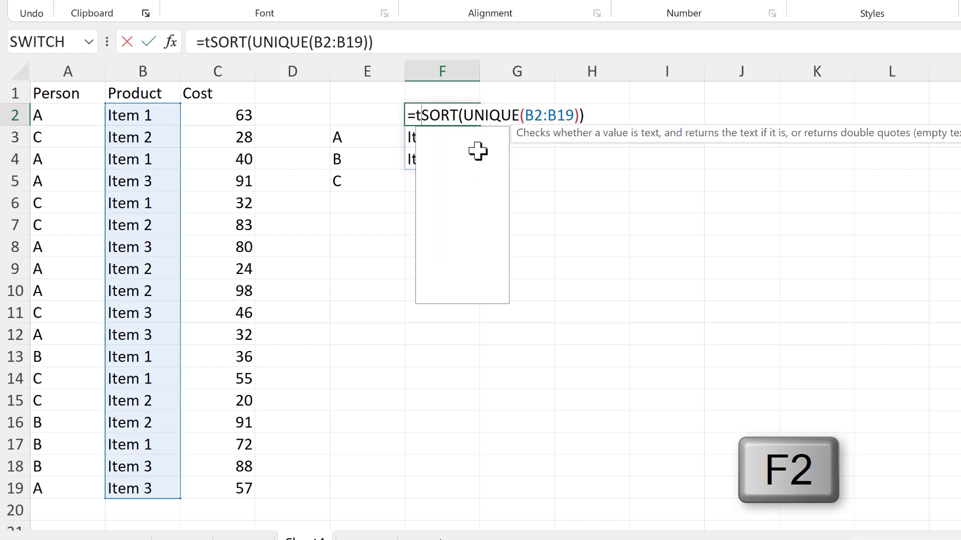
pyautogui.press('Tab')
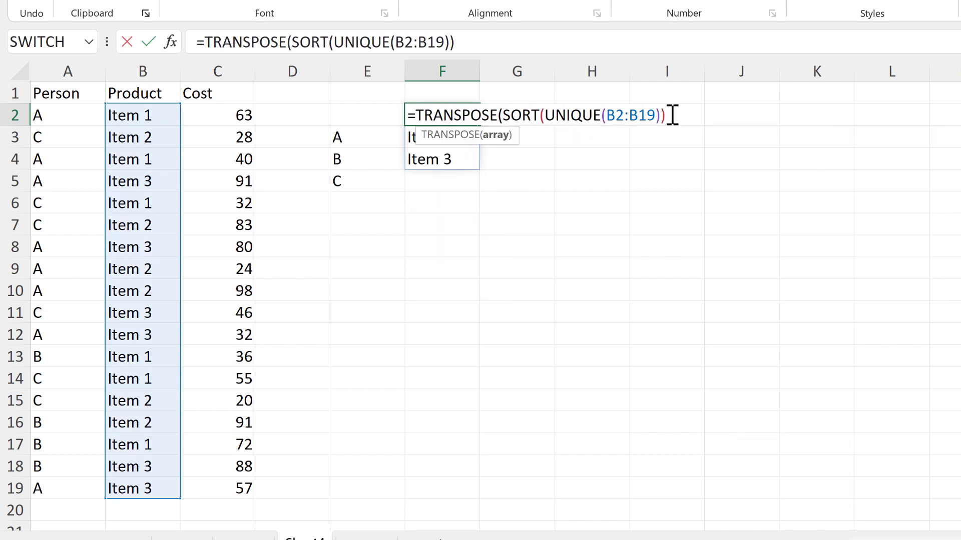
pyautogui.write(')')
pyautogui.press('Return')
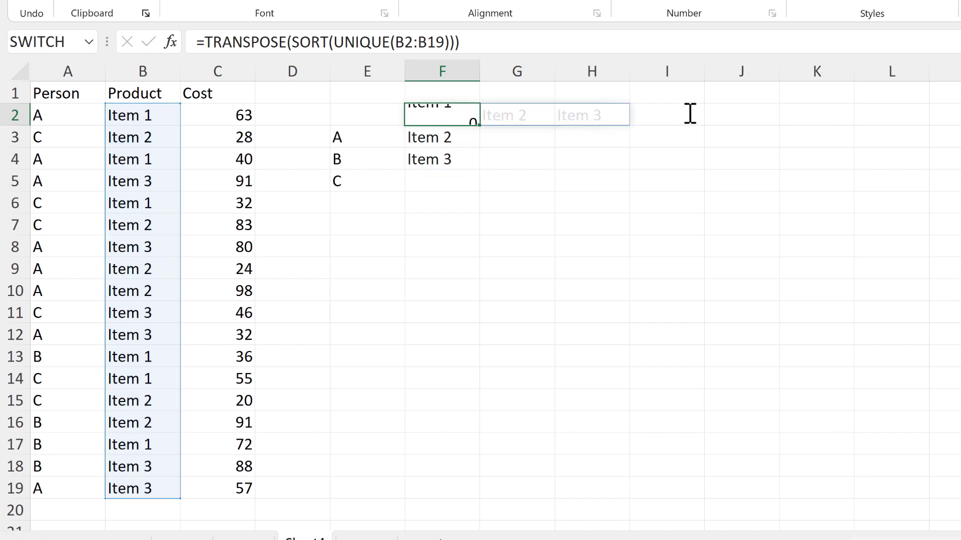
# Enter =SUMIFS(C2:C19,A2:A19,E3#,B2:B19,F2#) in F3 to spill cost per person and item
pyautogui.write('=sumifs')
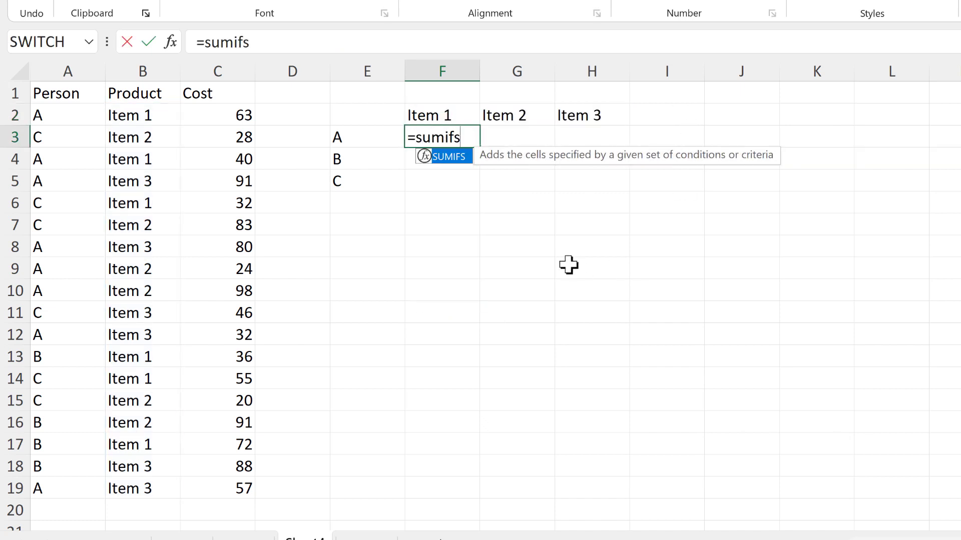
pyautogui.press('Tab')
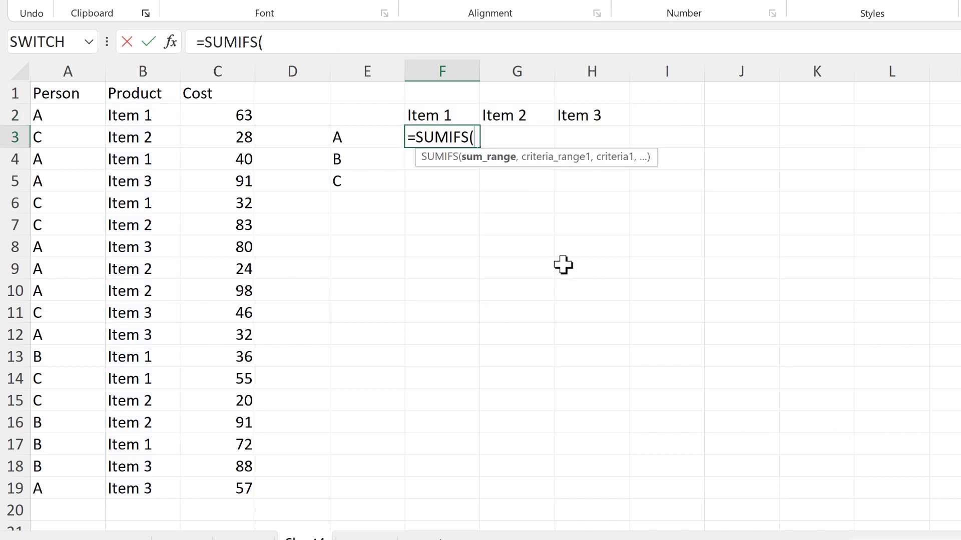
pyautogui.moveTo(227, 120); pyautogui.dragTo(235, 488)
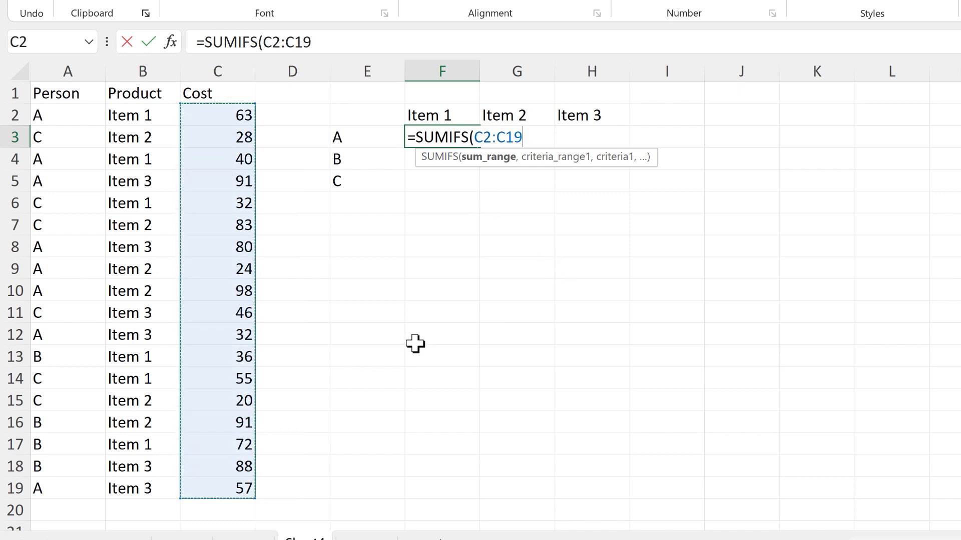
pyautogui.write(',')
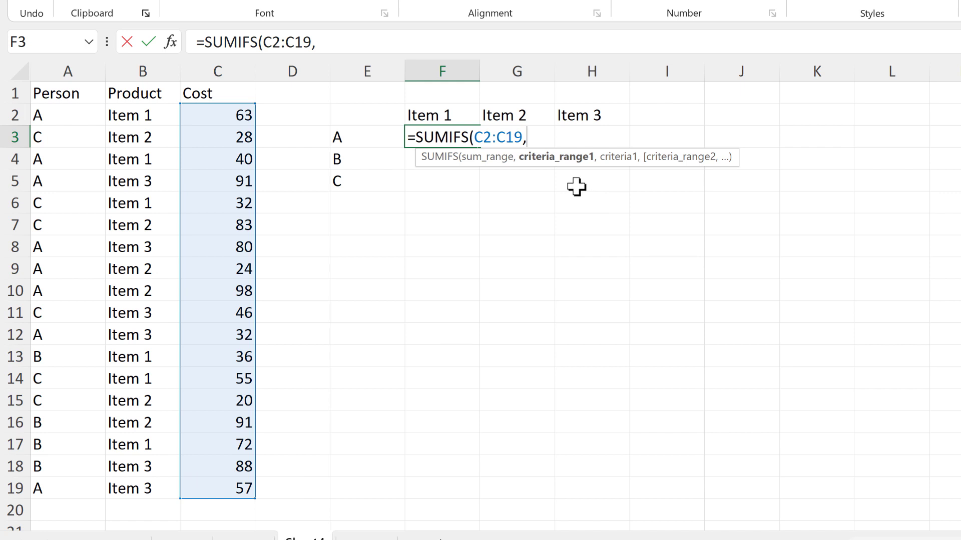
pyautogui.moveTo(86, 122); pyautogui.dragTo(80, 489)
pyautogui.write(',')
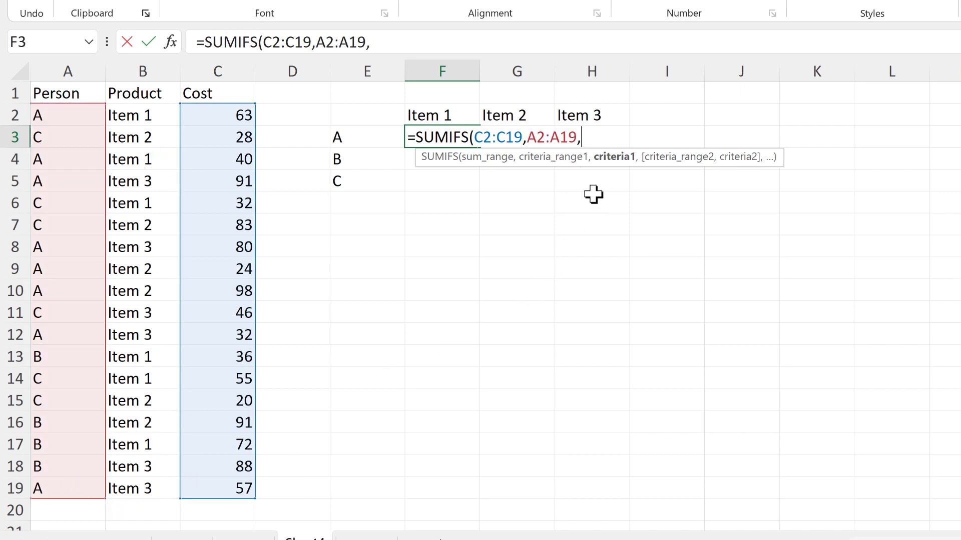
pyautogui.moveTo(354, 140); pyautogui.dragTo(356, 183)
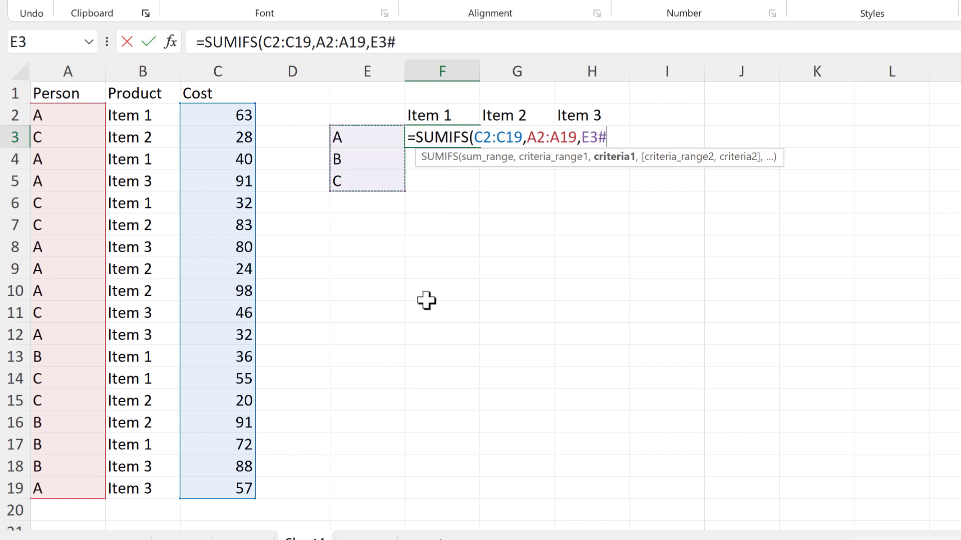
pyautogui.write(',')
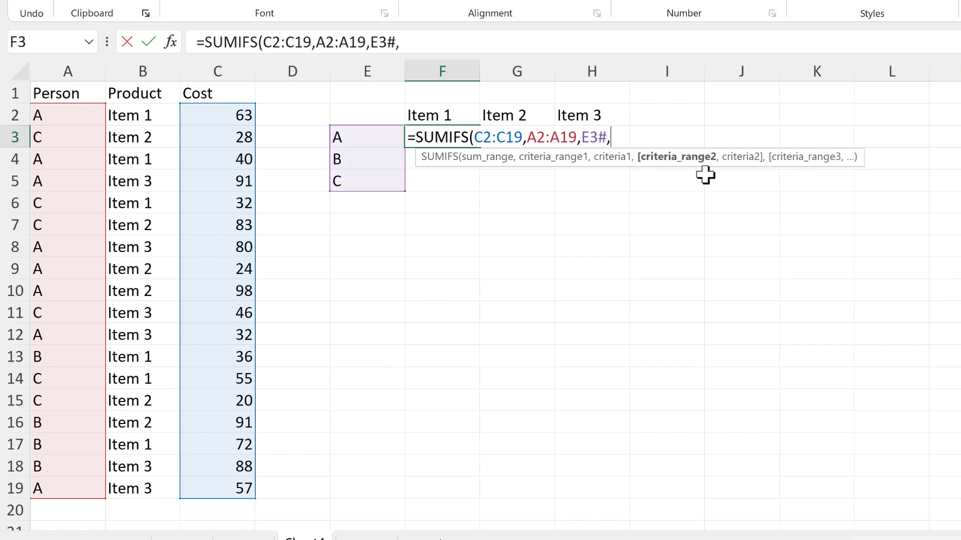
pyautogui.moveTo(128, 118); pyautogui.dragTo(138, 484)
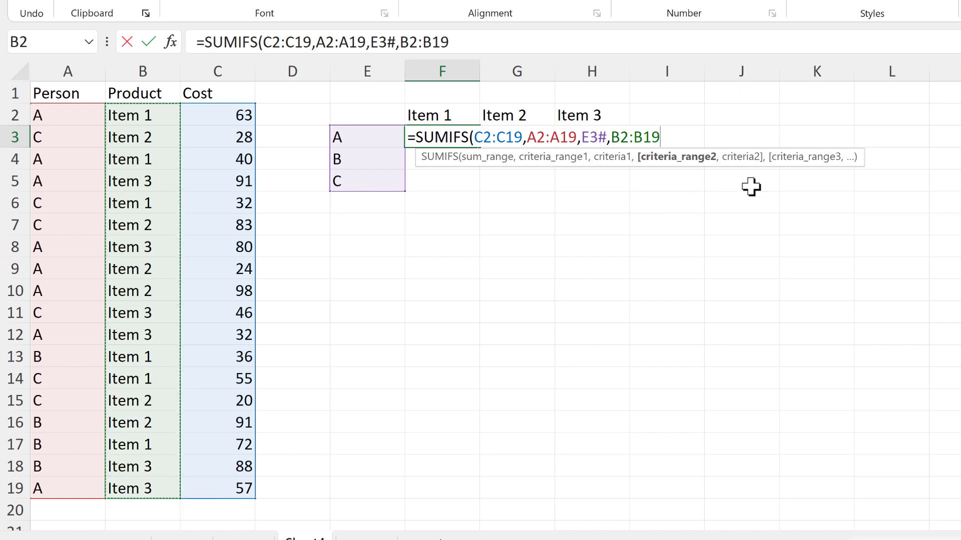
pyautogui.write(',')
pyautogui.moveTo(449, 115); pyautogui.dragTo(568, 118)
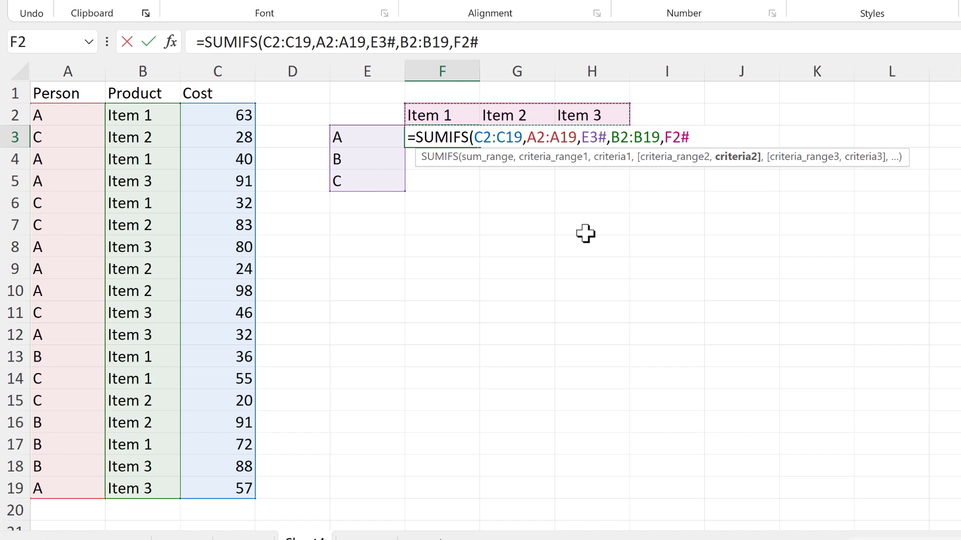
pyautogui.press('Return')
pyautogui.click(395, 211)
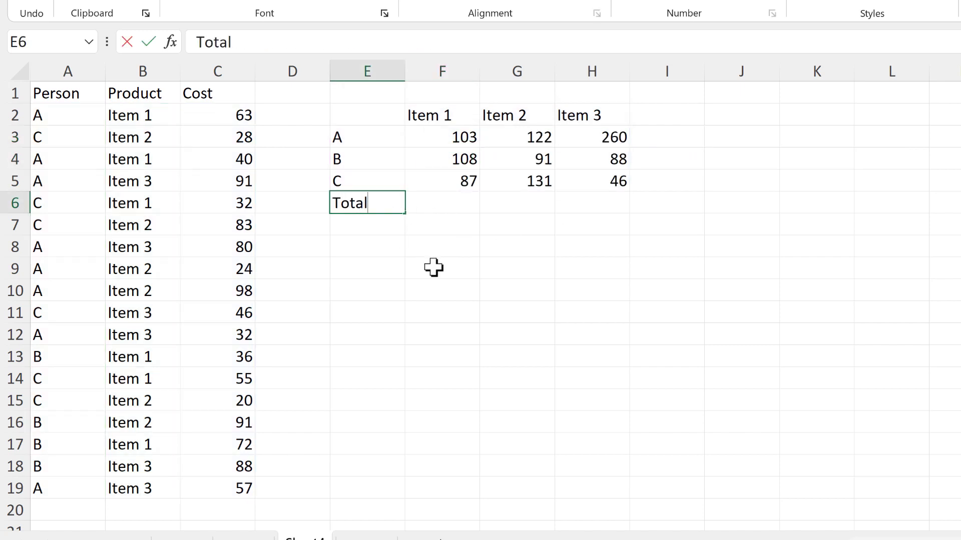
# Label E6 'Total' and enter =SUMIFS(C2:C19,B2:B19,F2#) in F6, giving 298, 344, 394
pyautogui.press('Tab')
pyautogui.write('=sumifs')
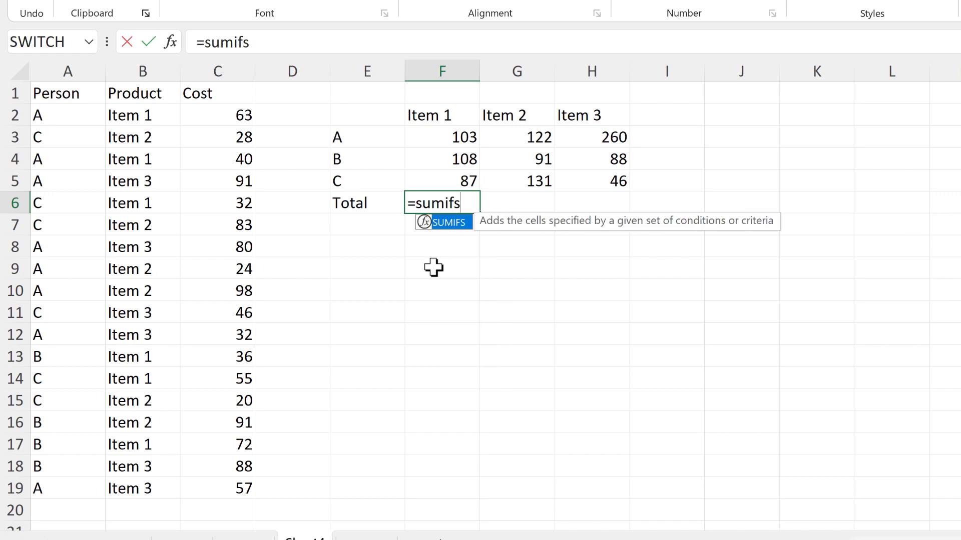
pyautogui.press('Tab')
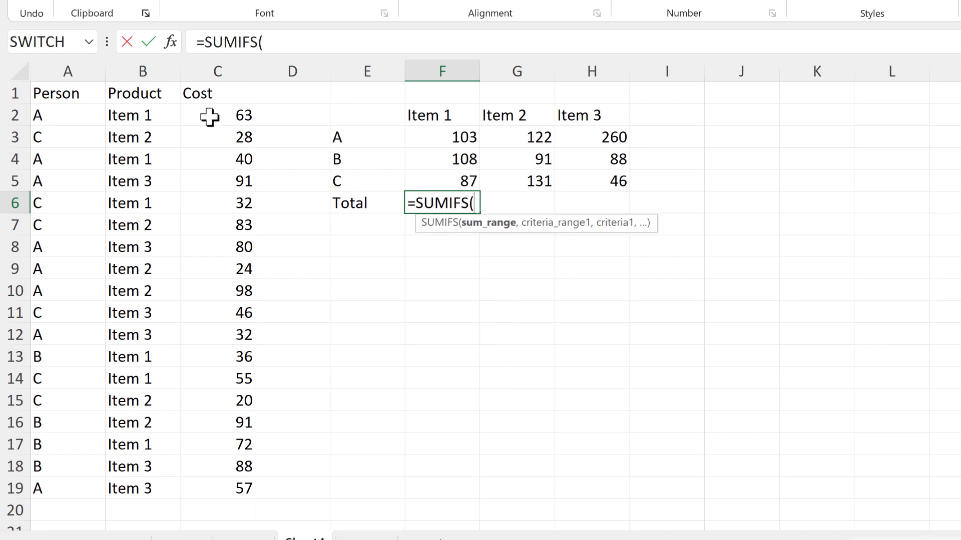
pyautogui.moveTo(209, 117); pyautogui.dragTo(219, 488)
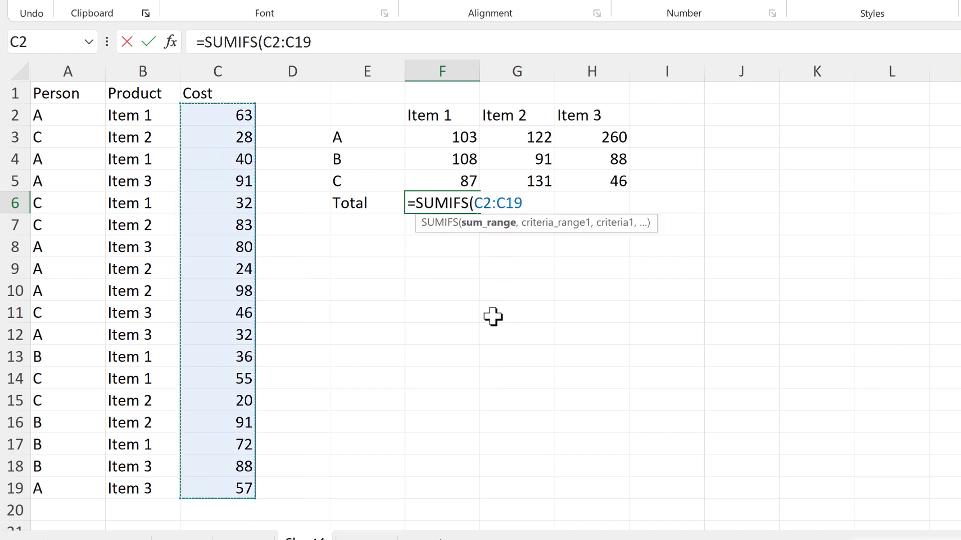
pyautogui.write(',')
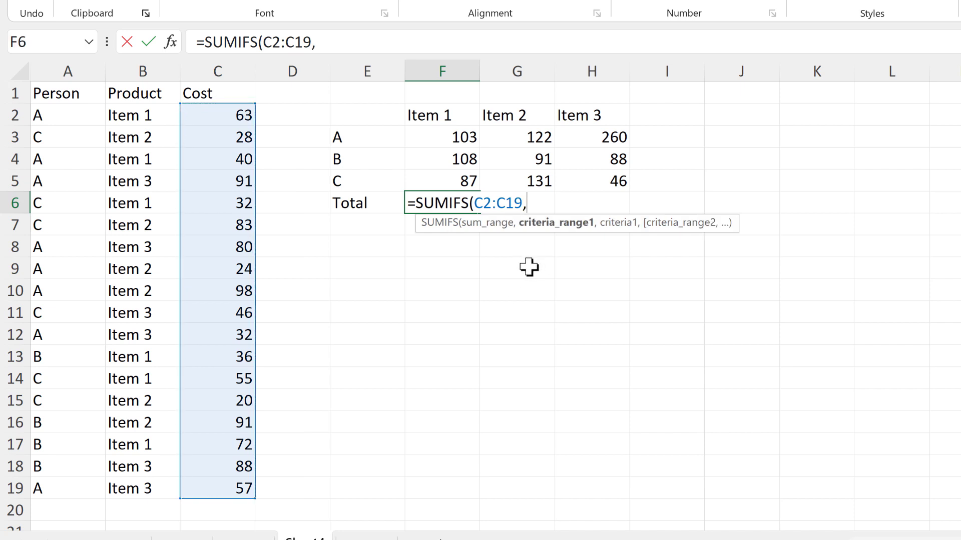
pyautogui.moveTo(141, 116); pyautogui.dragTo(142, 484)
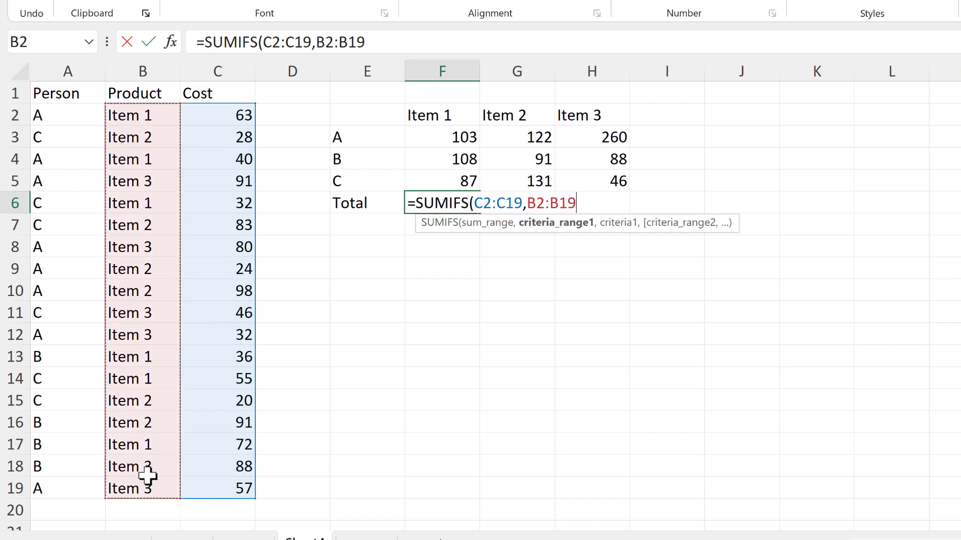
pyautogui.write(',')
pyautogui.moveTo(447, 115); pyautogui.dragTo(569, 114)
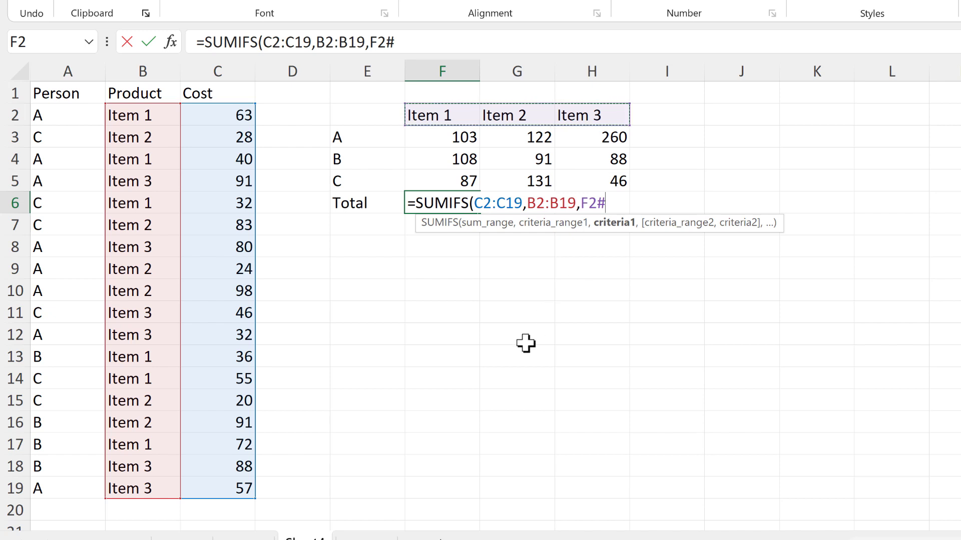
pyautogui.press('Return')
pyautogui.click(649, 122)
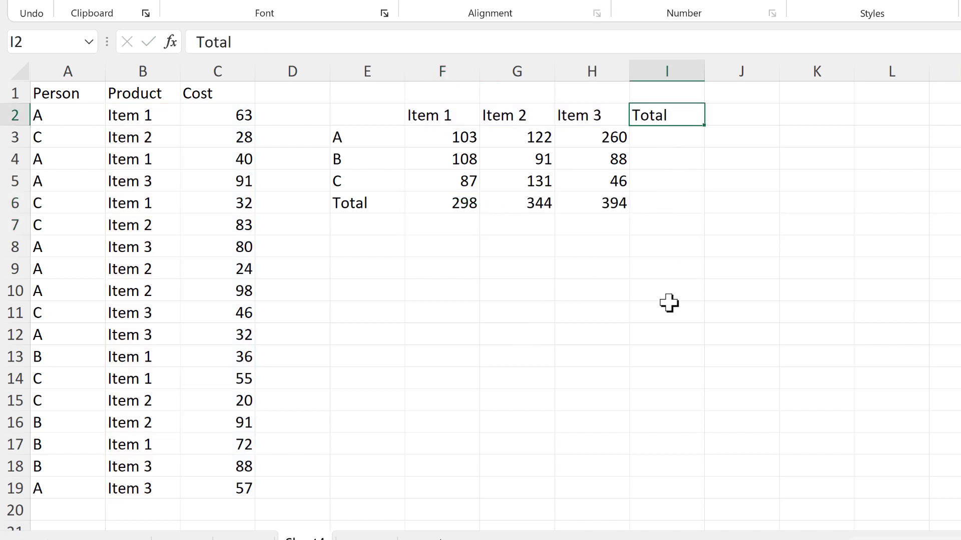
# Head I2 'Total' and enter =SUMIFS(C2:C19,A2:A19,E3#) in I3 for row totals 485, 287, 264
pyautogui.press('Return')
pyautogui.write('=sumifs')
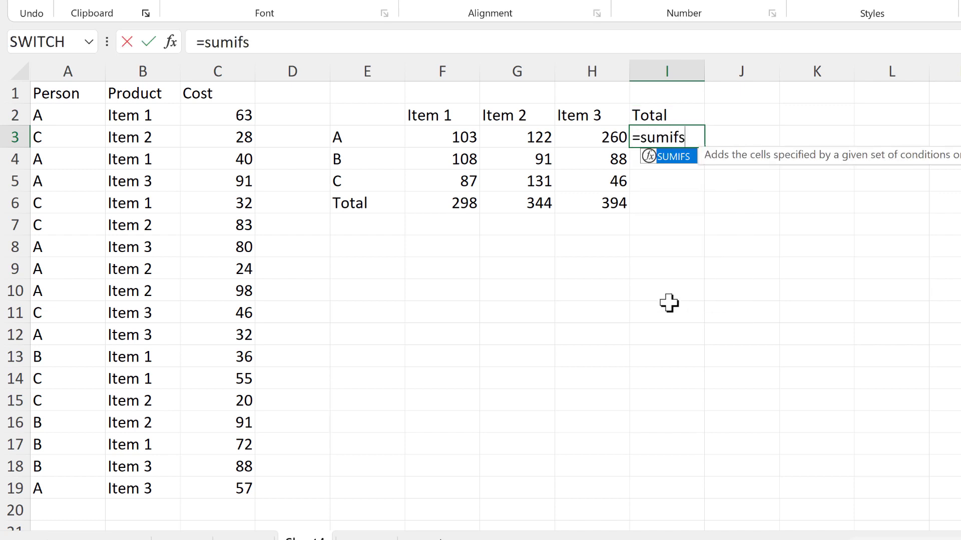
pyautogui.press('Tab')
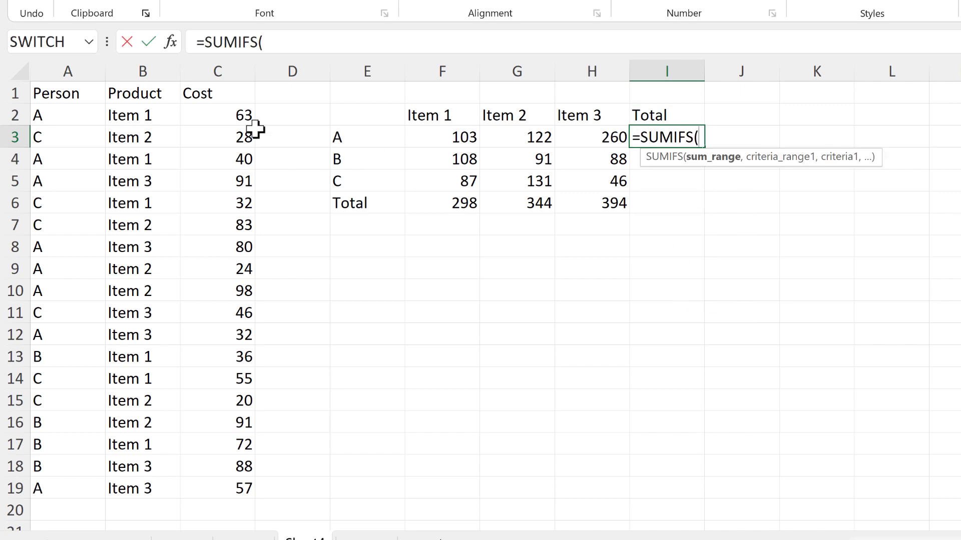
pyautogui.moveTo(243, 121); pyautogui.dragTo(247, 460)
pyautogui.write(',')
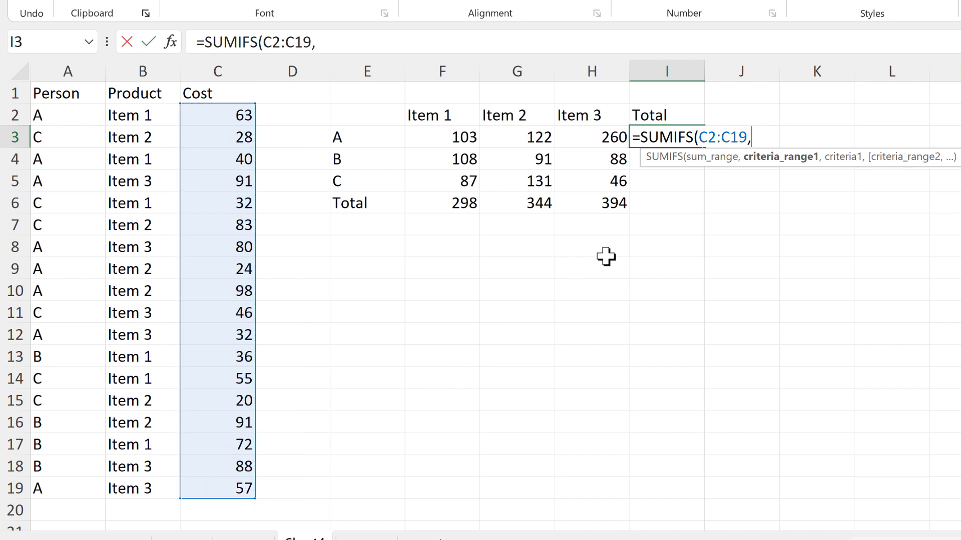
pyautogui.moveTo(63, 111); pyautogui.dragTo(74, 481)
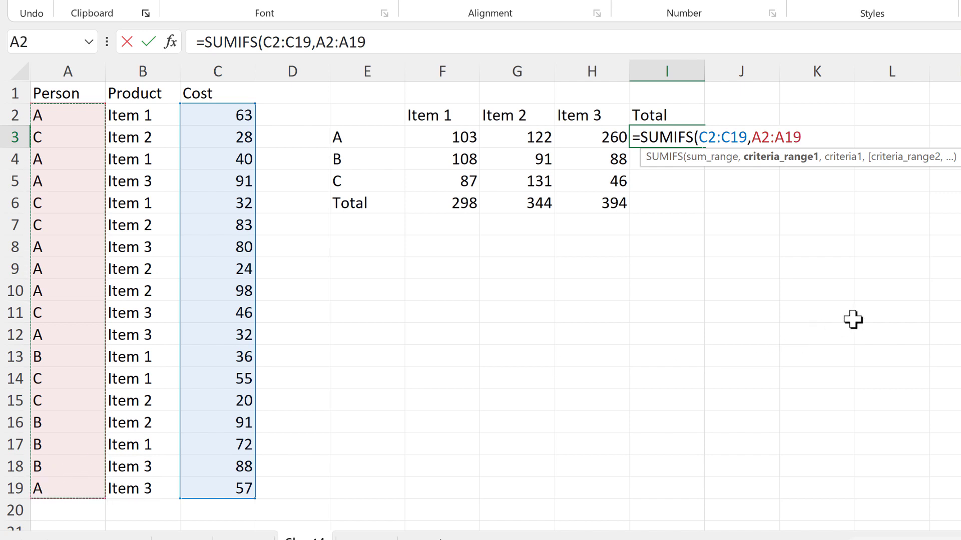
pyautogui.write(',')
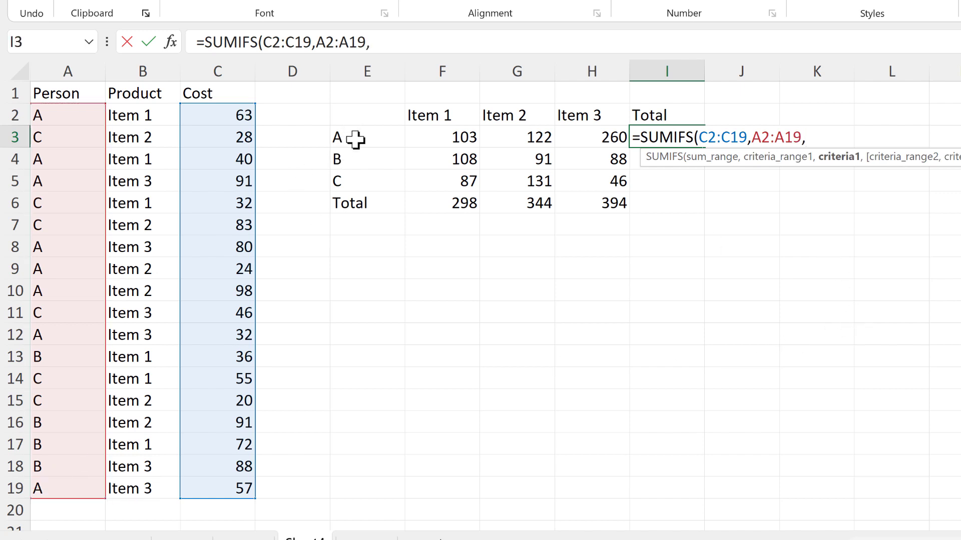
pyautogui.moveTo(355, 139); pyautogui.dragTo(364, 184)
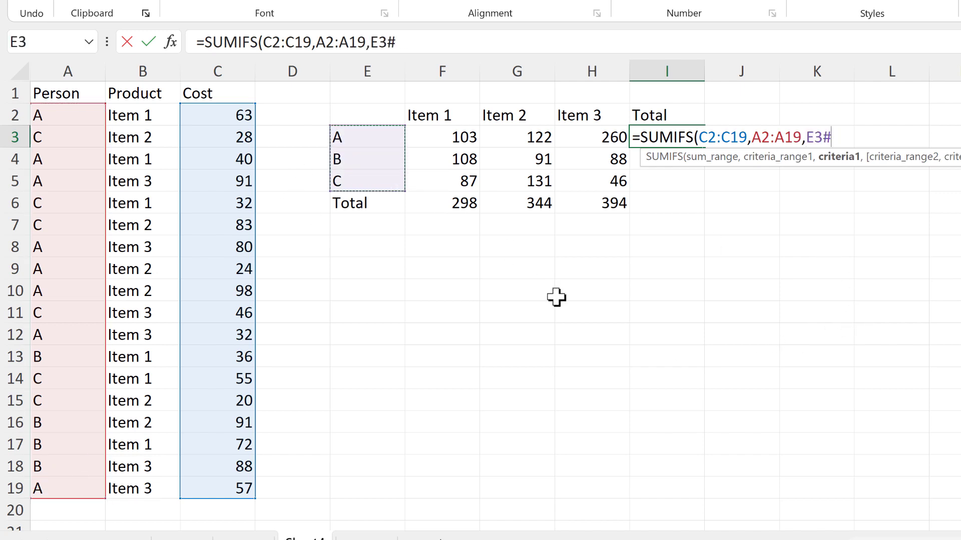
pyautogui.press('Return')
# Enter =SUM(C2:C19) in I6 for the grand total 1036
pyautogui.click(645, 200)
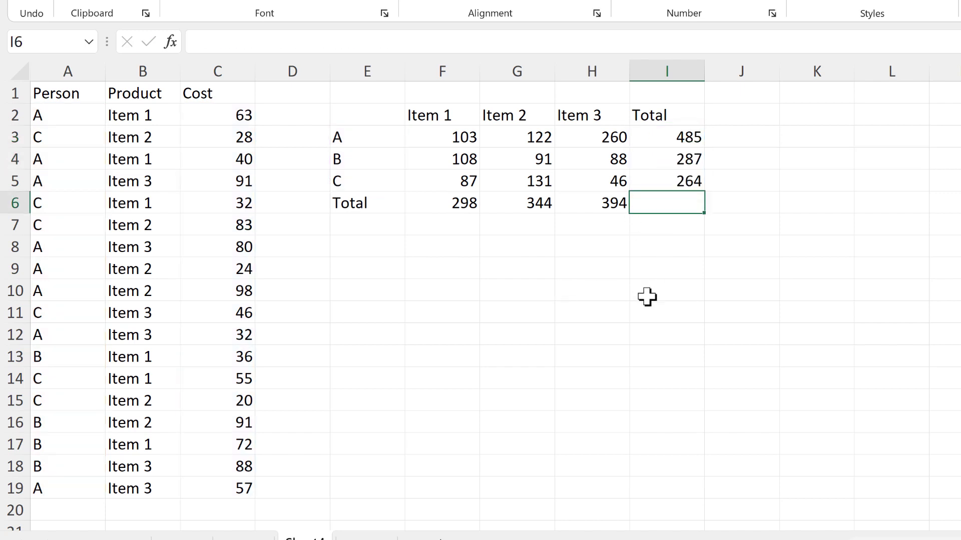
pyautogui.write('=sum(')
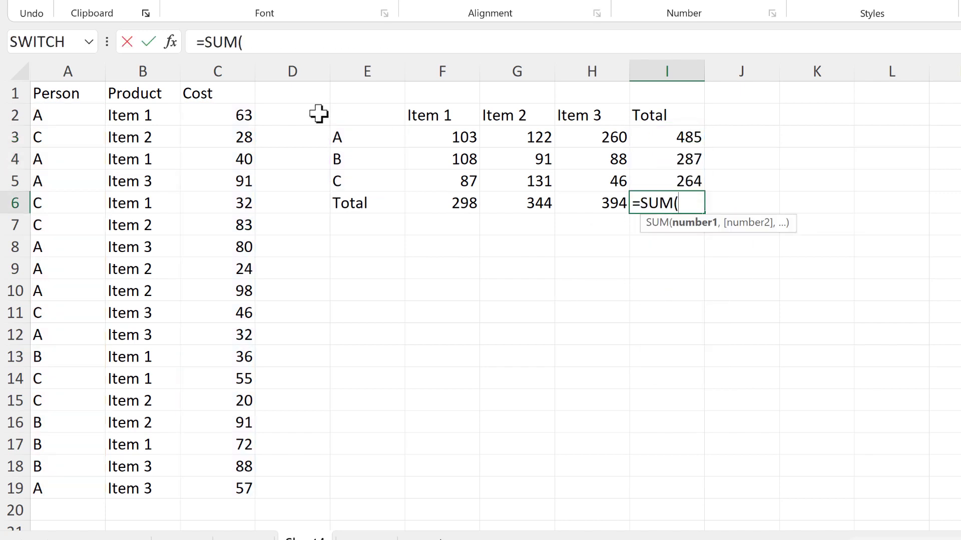
pyautogui.moveTo(231, 116); pyautogui.dragTo(220, 489)
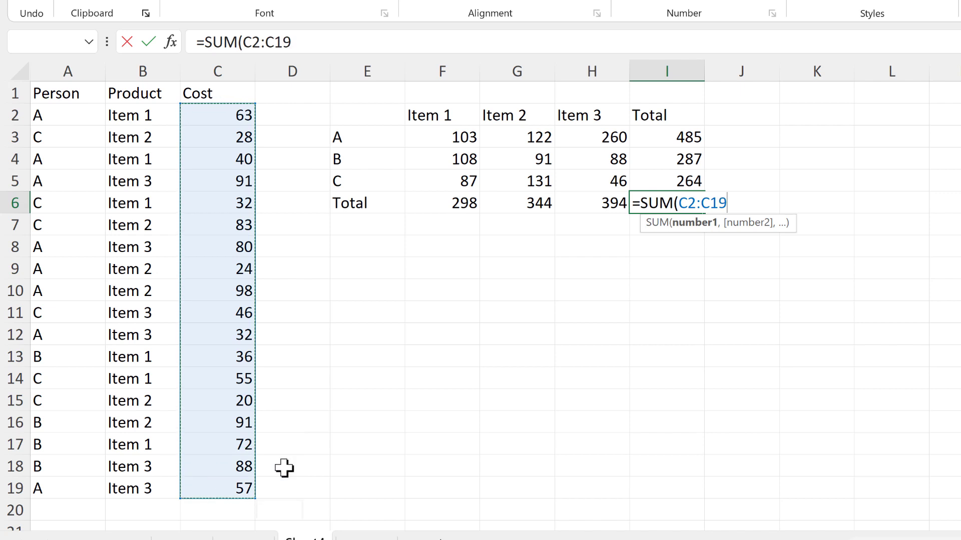
pyautogui.press('Return')
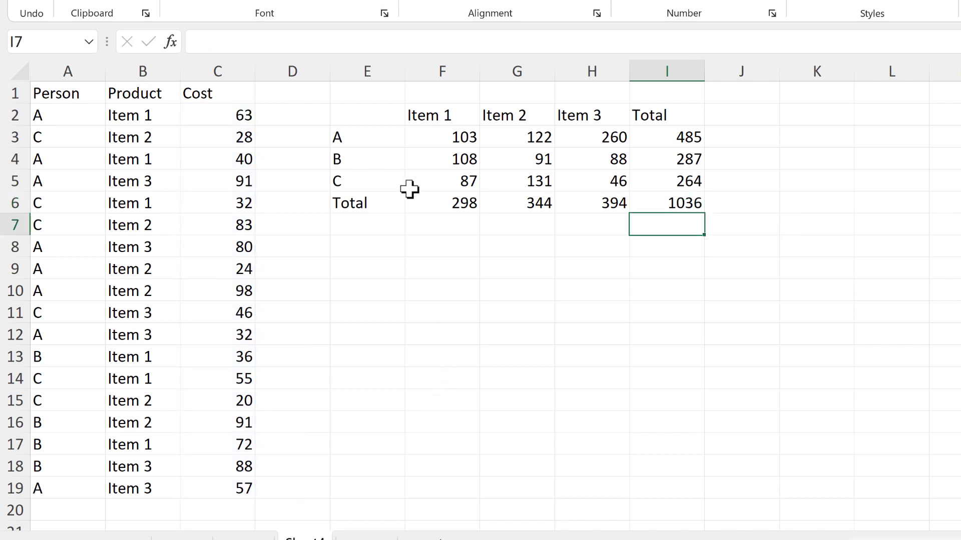
# Enter =HSTACK("",F2#,"Total") in E8 for the header row
pyautogui.click(380, 245)
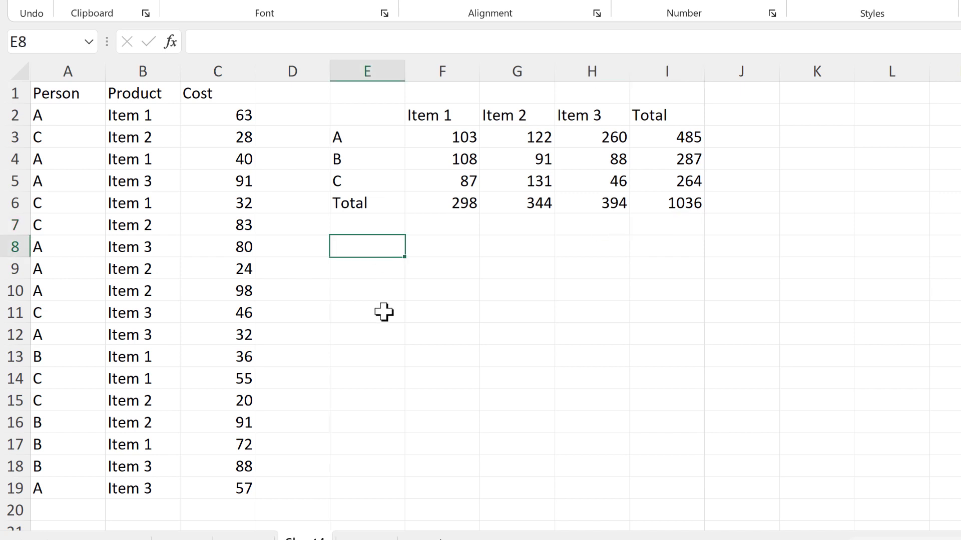
pyautogui.write('=hsta')
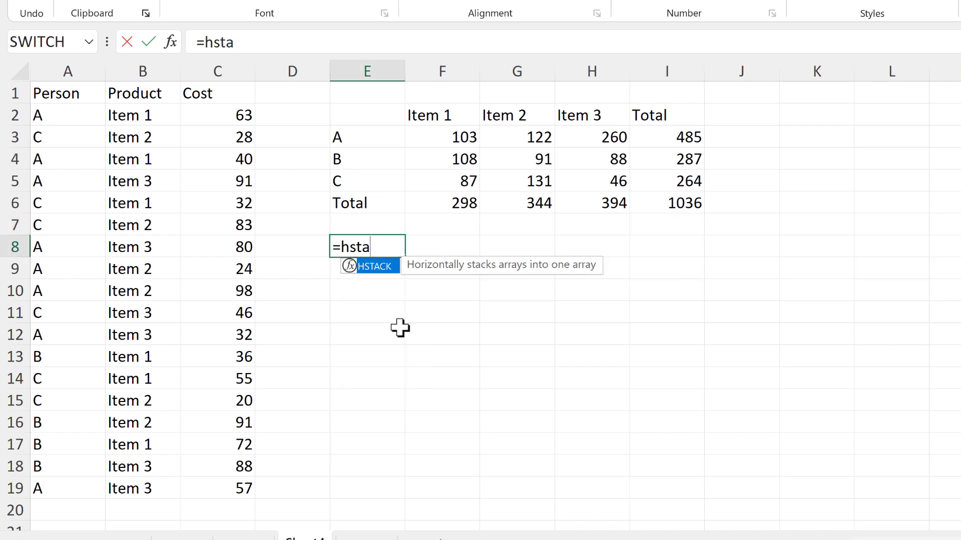
pyautogui.write('ck')
pyautogui.press('Tab')
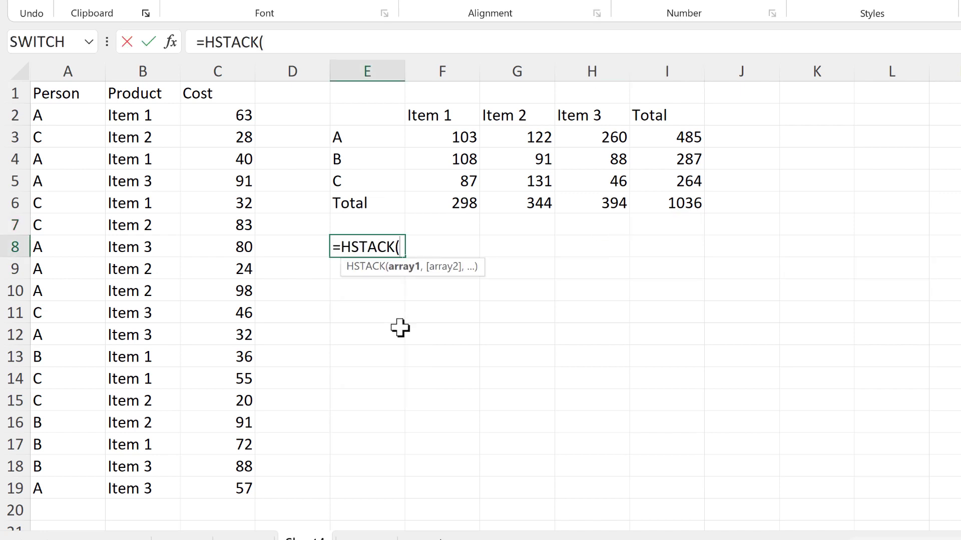
pyautogui.write('"",')
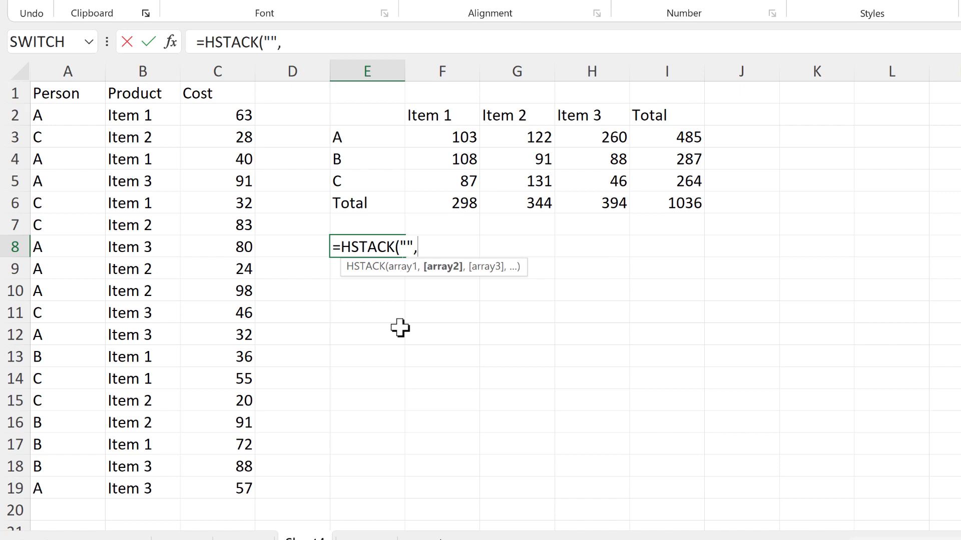
pyautogui.click(458, 115)
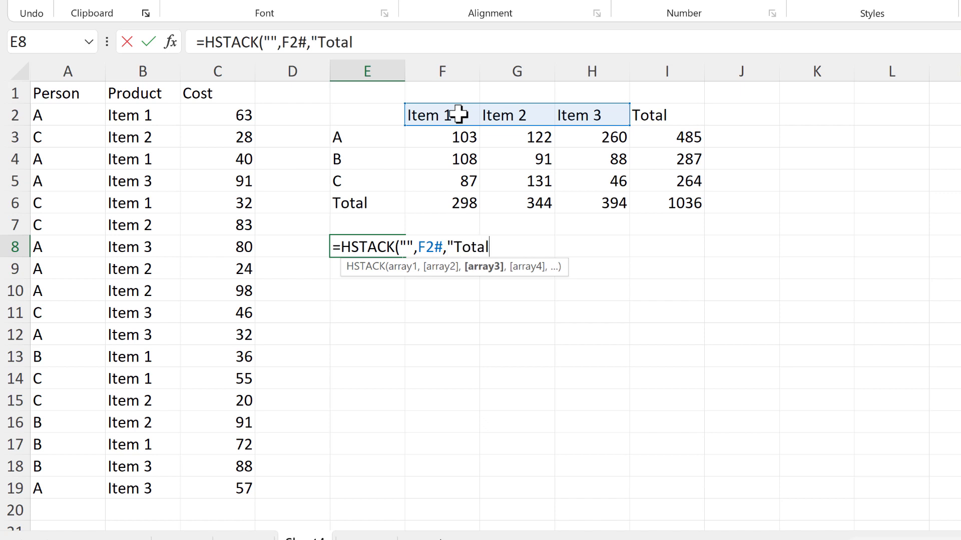
pyautogui.write(',"Total")')
pyautogui.press('Return')
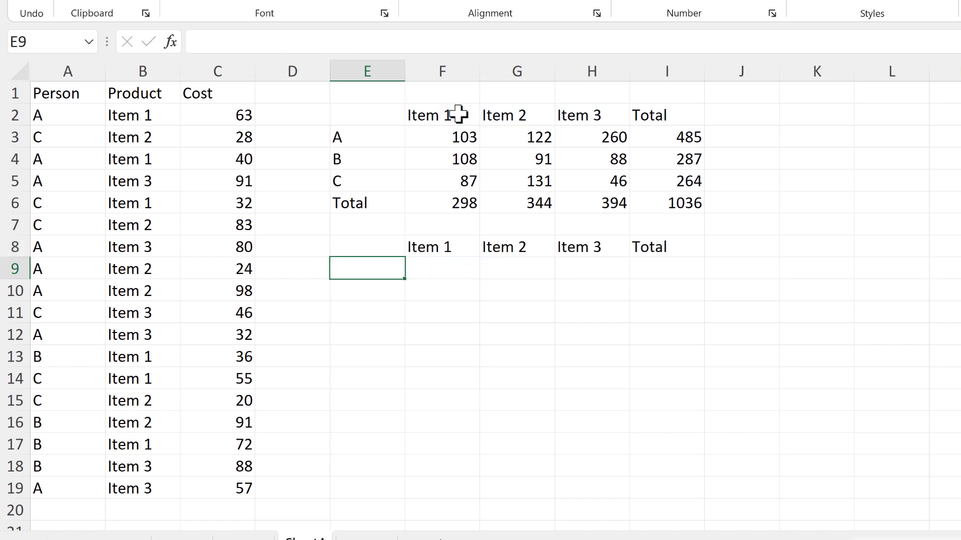
# Enter =HSTACK(E3#,F3#,I3#) in E9 to stack names, values and row totals
pyautogui.write('=hsta')
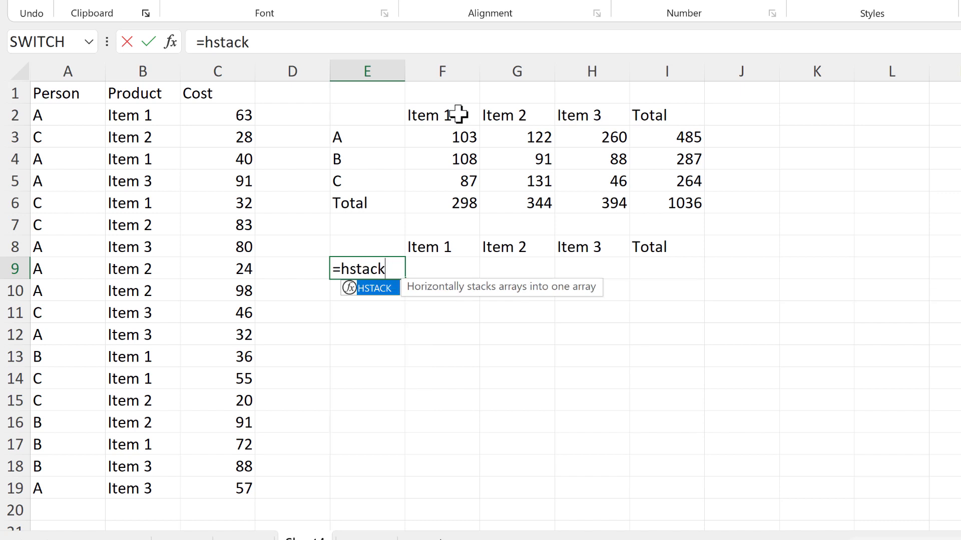
pyautogui.write('ck')
pyautogui.press('Tab')
pyautogui.click(385, 133)
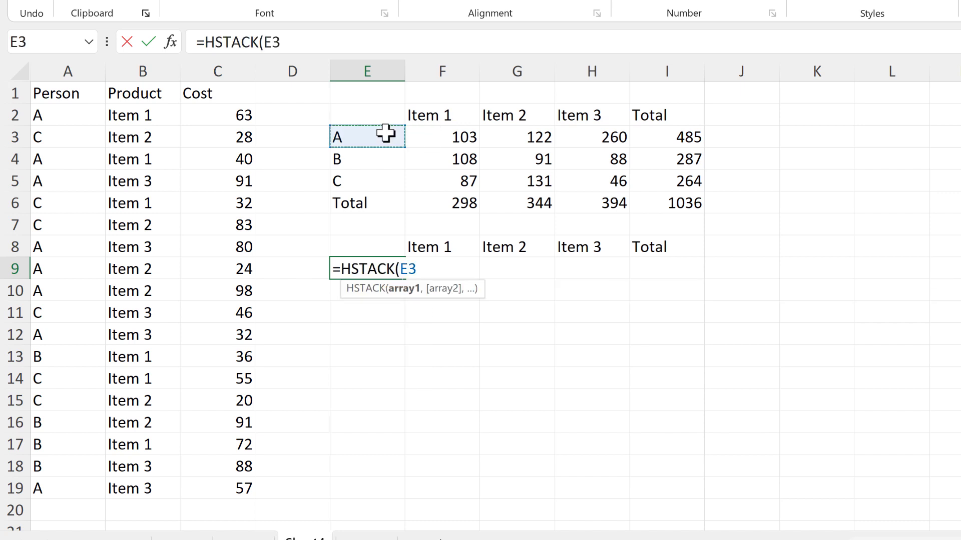
pyautogui.write('#,')
pyautogui.click(418, 131)
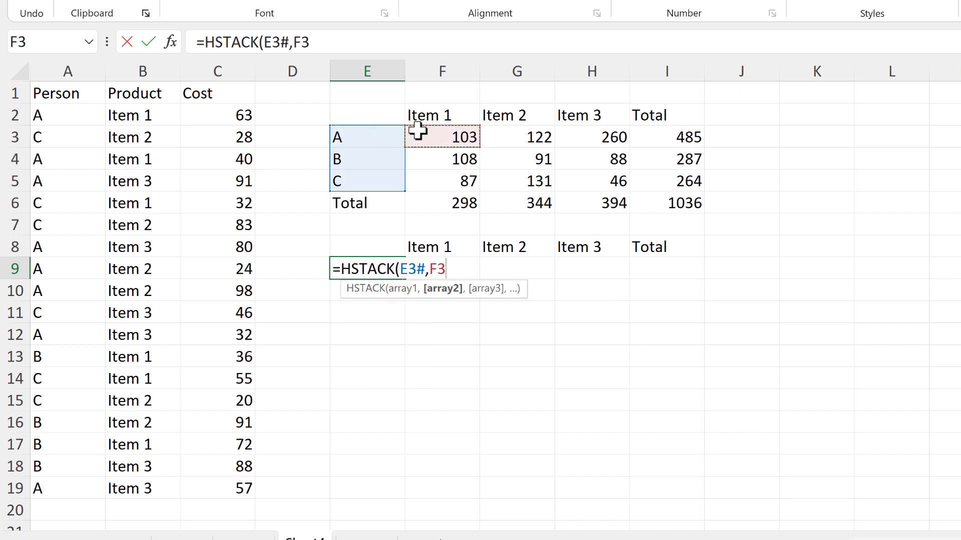
pyautogui.write('#,')
pyautogui.click(646, 140)
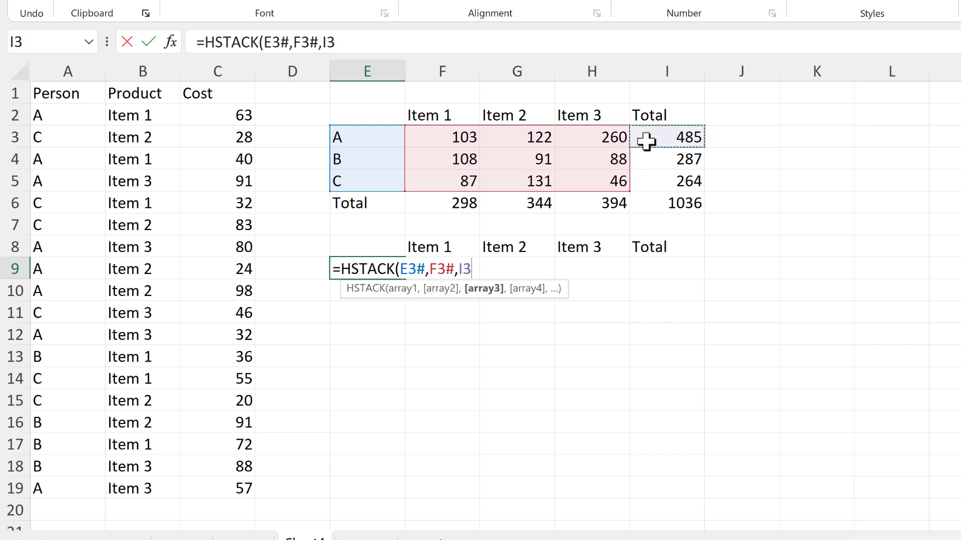
pyautogui.write('#')
pyautogui.press('Return')
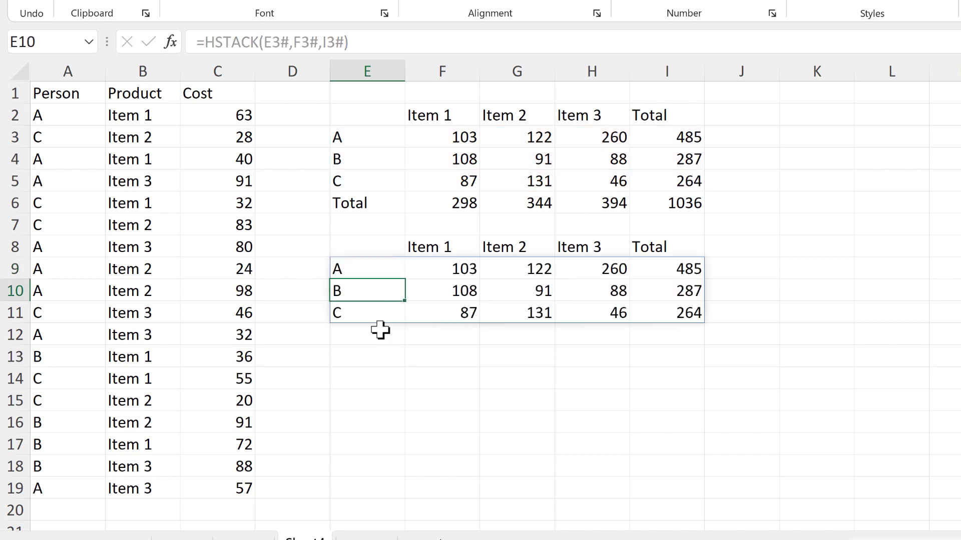
# Enter =HSTACK("Total",F6#,I6) in E12 for the Total row
pyautogui.click(380, 331)
pyautogui.write('=h')
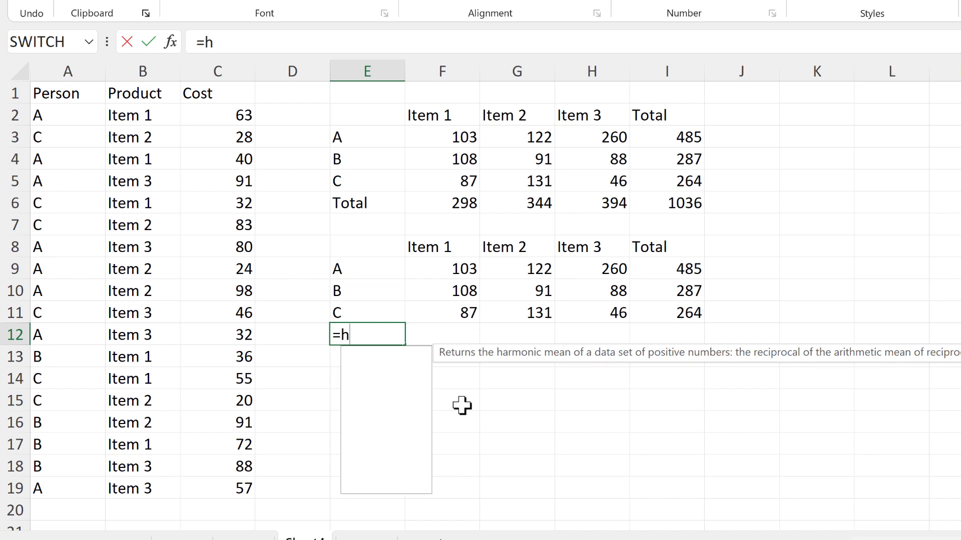
pyautogui.write('stack')
pyautogui.press('Tab')
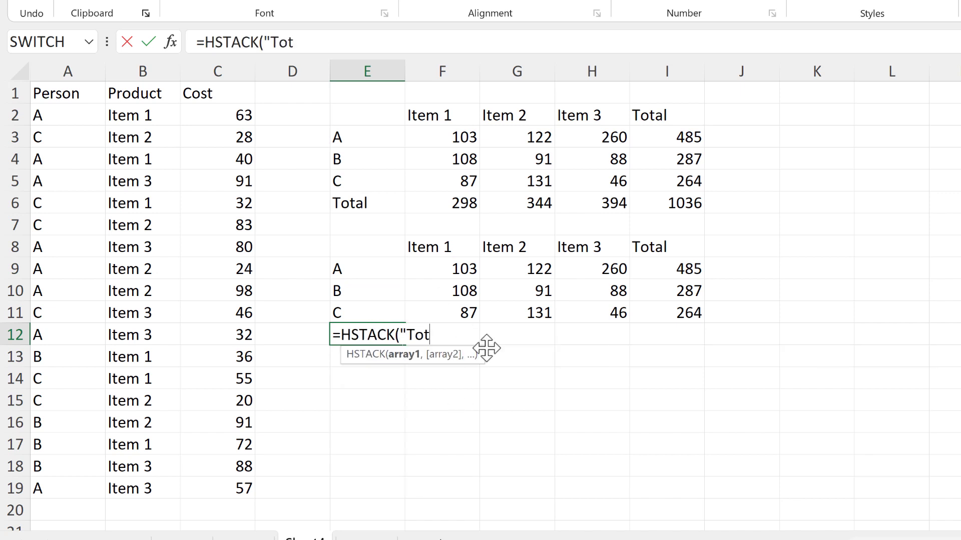
pyautogui.write('"Total",')
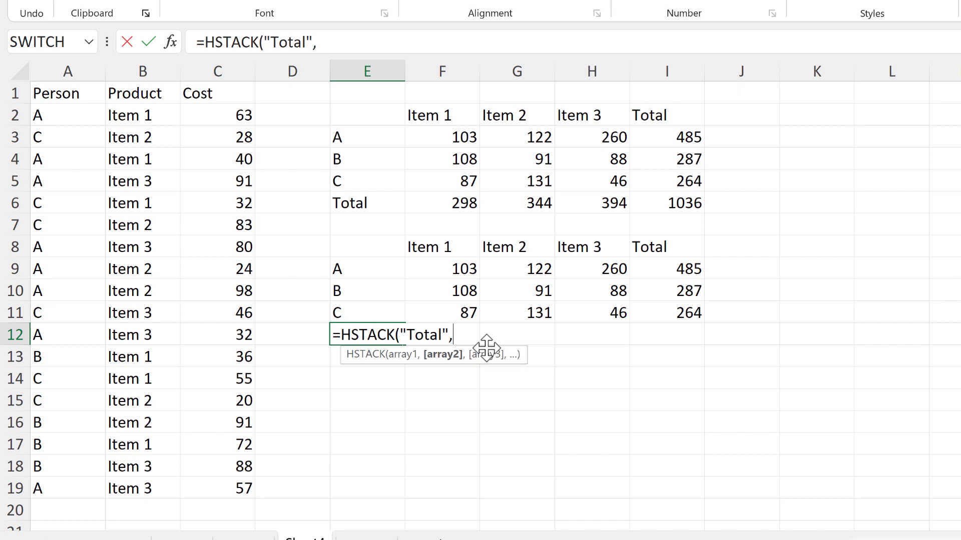
pyautogui.click(467, 204)
pyautogui.write('#')
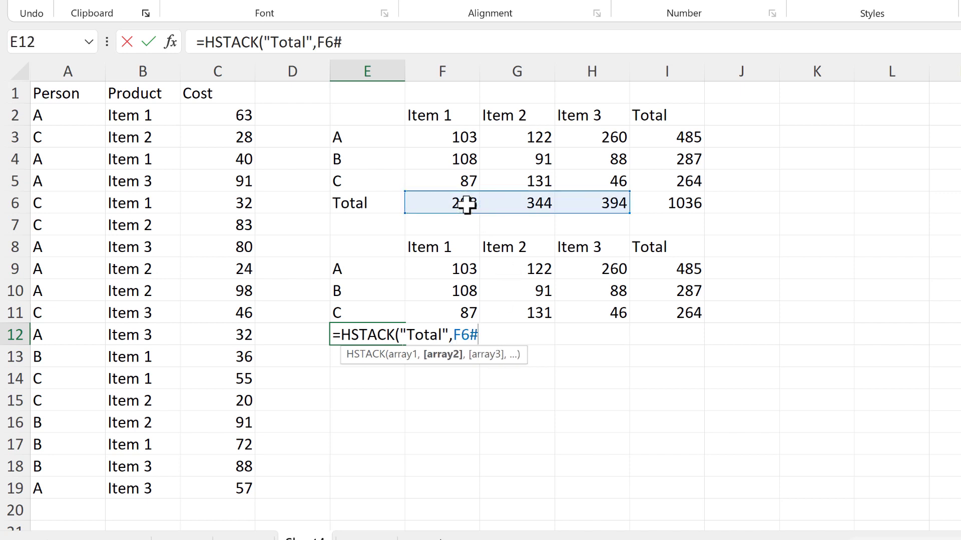
pyautogui.write(',')
pyautogui.click(667, 201)
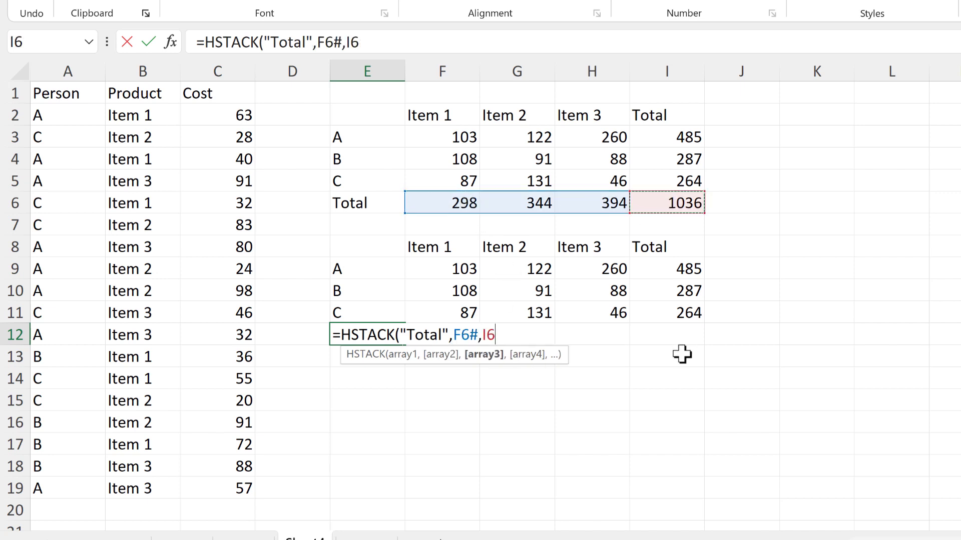
pyautogui.press('Return')
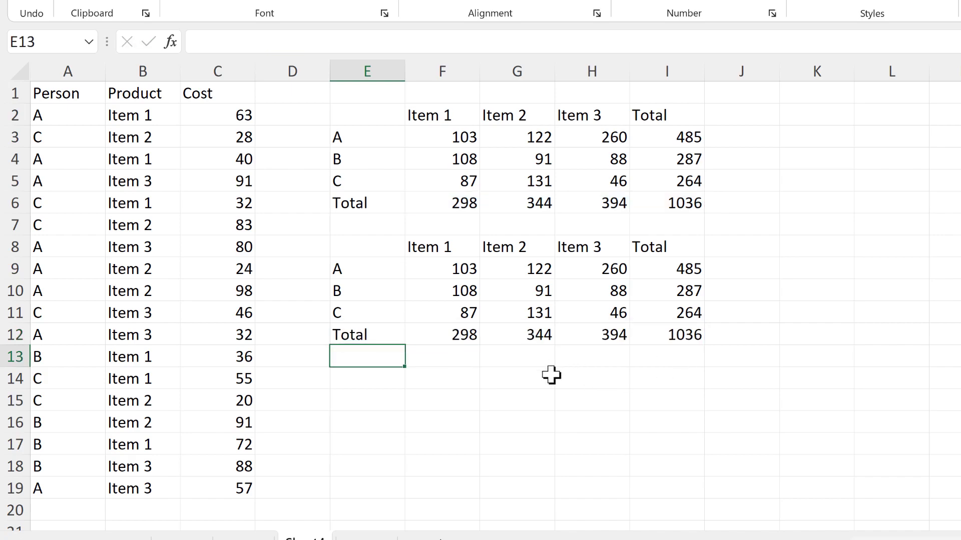
# Show the Clipboard pane and copy E12's Total-row HSTACK formula text
pyautogui.click(368, 245)
pyautogui.click(365, 271)
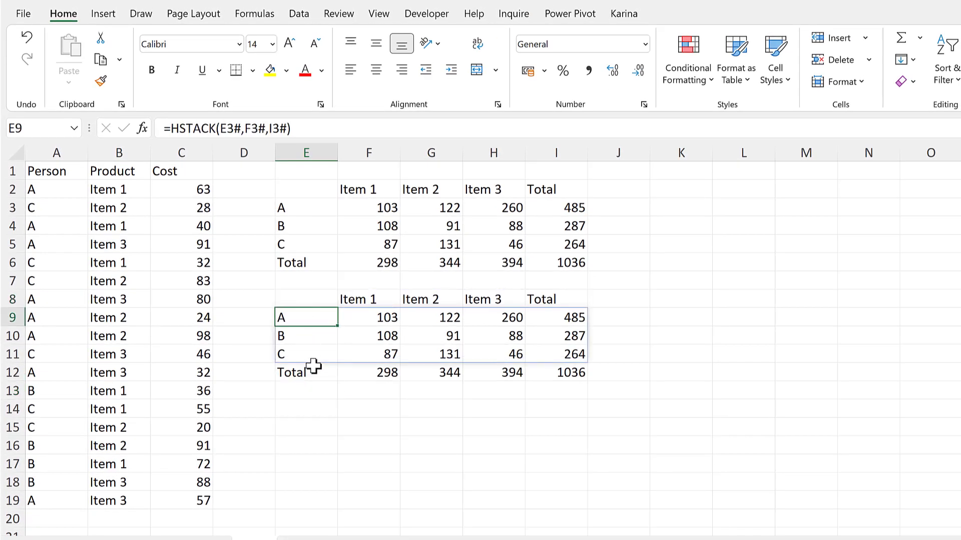
pyautogui.click(314, 369)
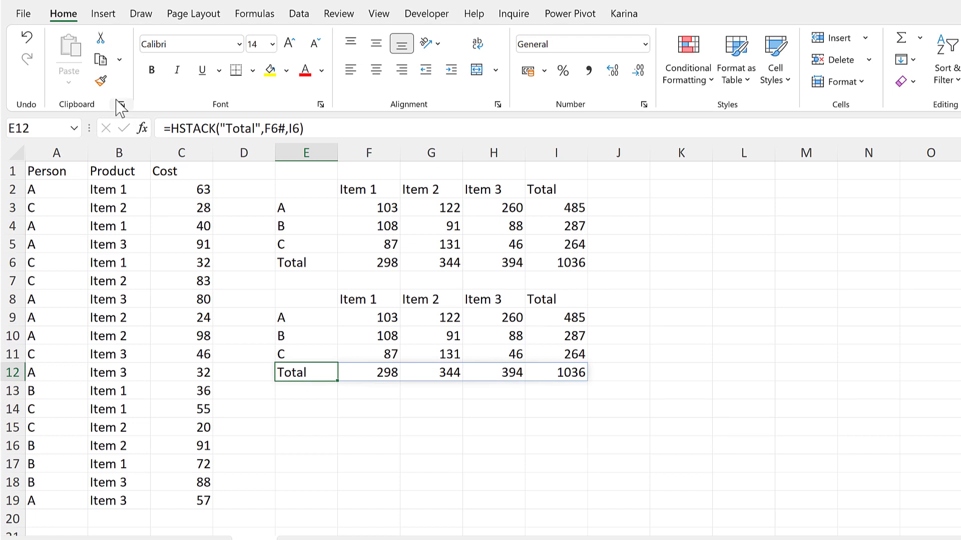
pyautogui.click(121, 105)
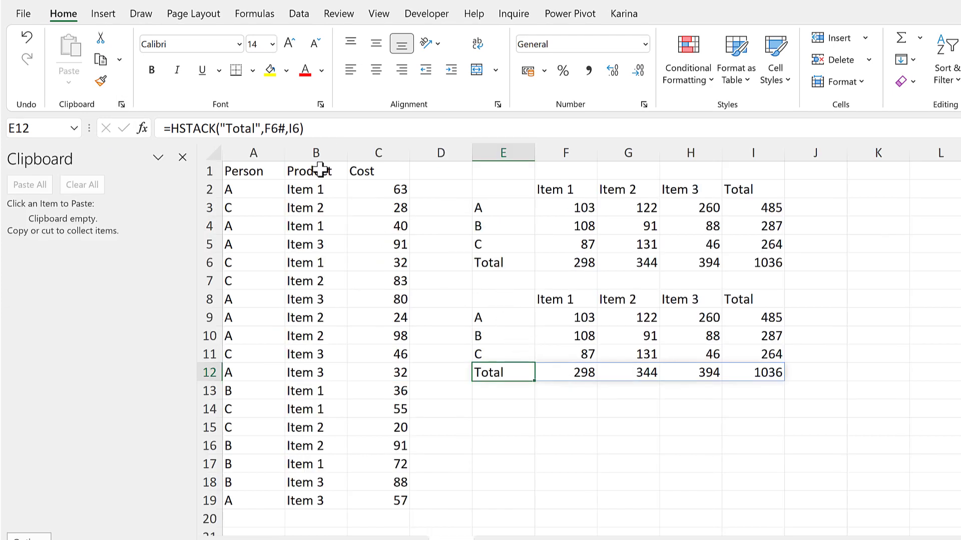
pyautogui.moveTo(311, 128); pyautogui.dragTo(169, 128)
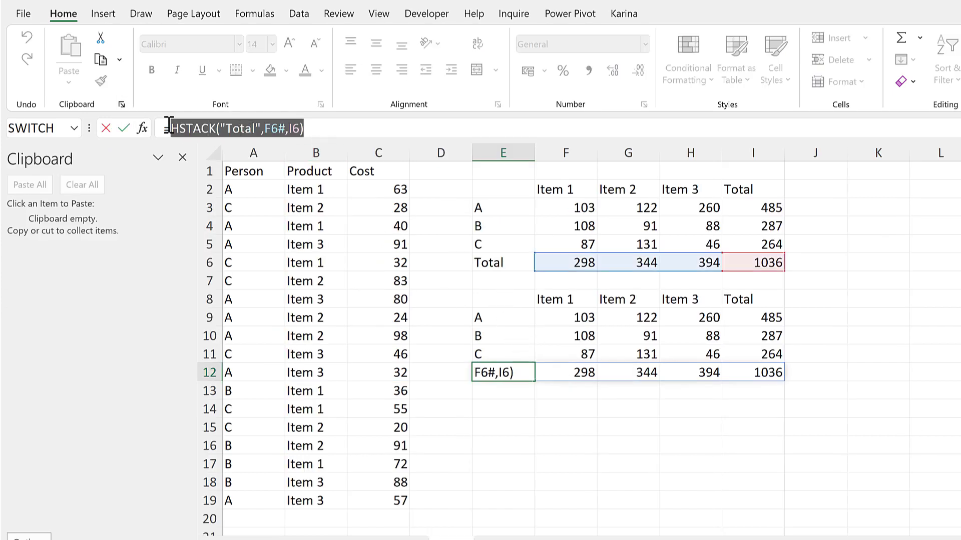
pyautogui.hotkey('ctrl', 'c')
pyautogui.press('Escape')
# Copy the body-row HSTACK from E9 and header-row HSTACK from E8 to the Clipboard
pyautogui.click(501, 319)
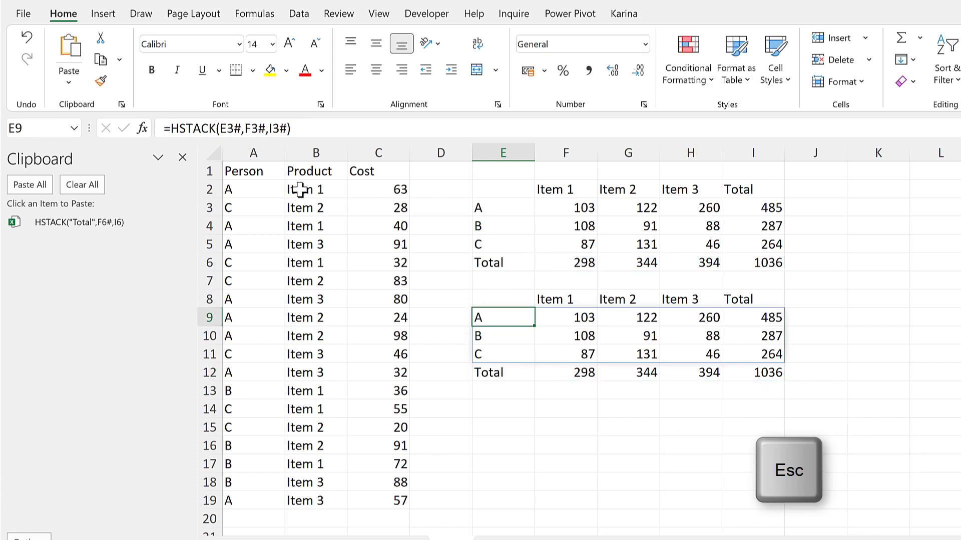
pyautogui.moveTo(291, 128); pyautogui.dragTo(172, 128)
pyautogui.hotkey('ctrl', 'c')
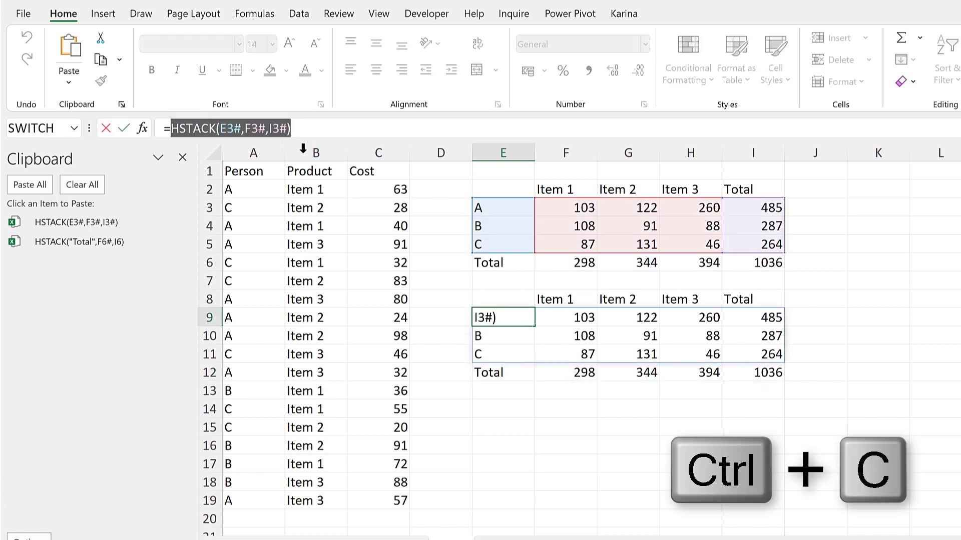
pyautogui.press('Escape')
pyautogui.click(498, 296)
pyautogui.moveTo(316, 123); pyautogui.dragTo(178, 120)
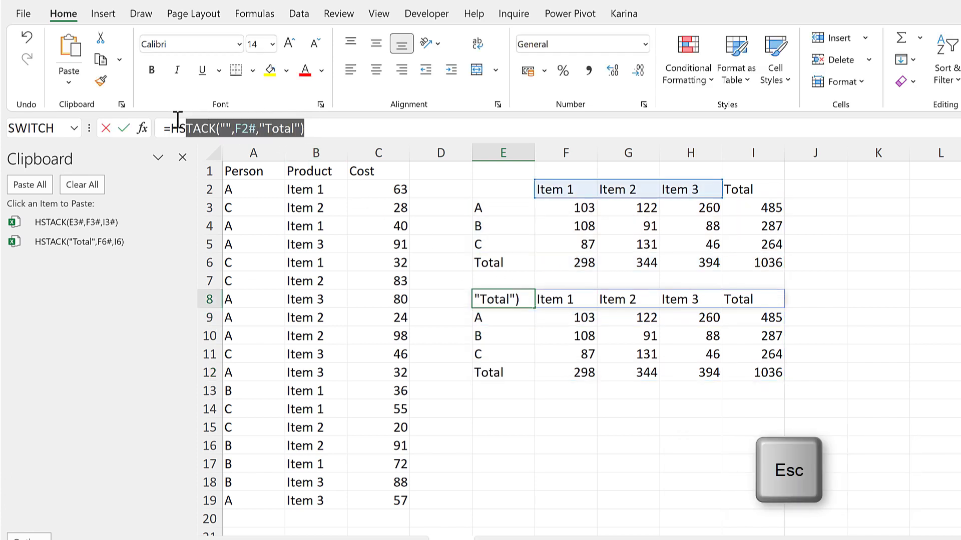
pyautogui.hotkey('ctrl', 'c')
pyautogui.press('Escape')
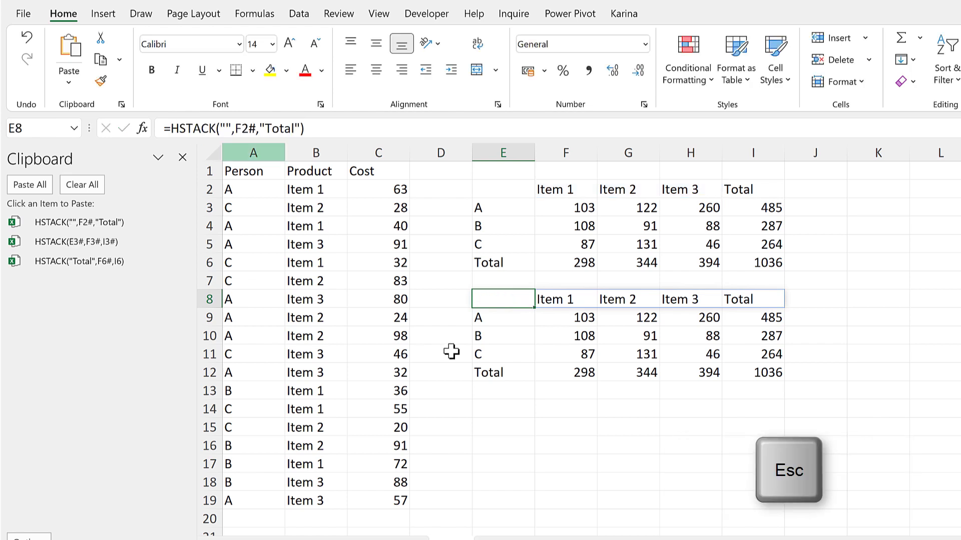
pyautogui.click(499, 405)
# Enter a VSTACK in E14 combining the header, body and total HSTACK formulas from the Clipboard
pyautogui.write('=')
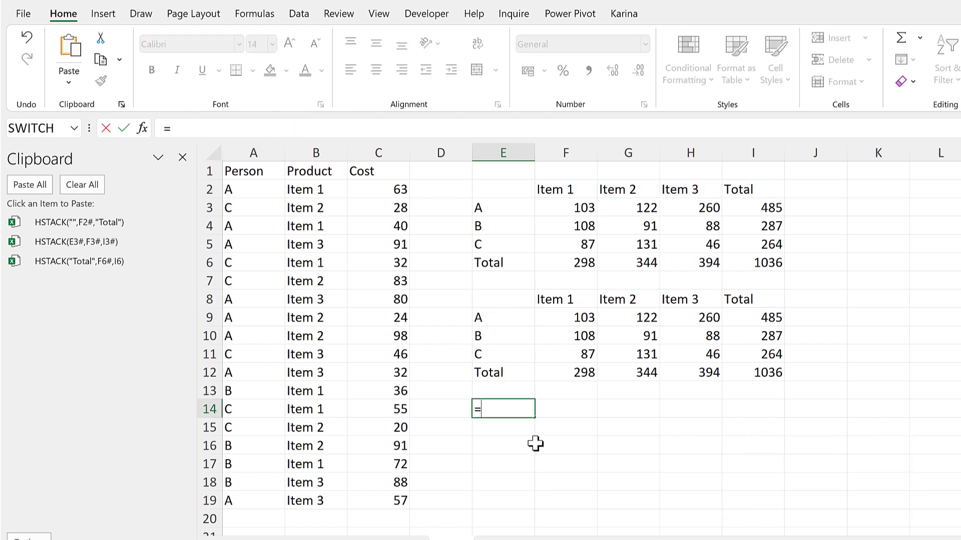
pyautogui.write('vstack')
pyautogui.press('Tab')
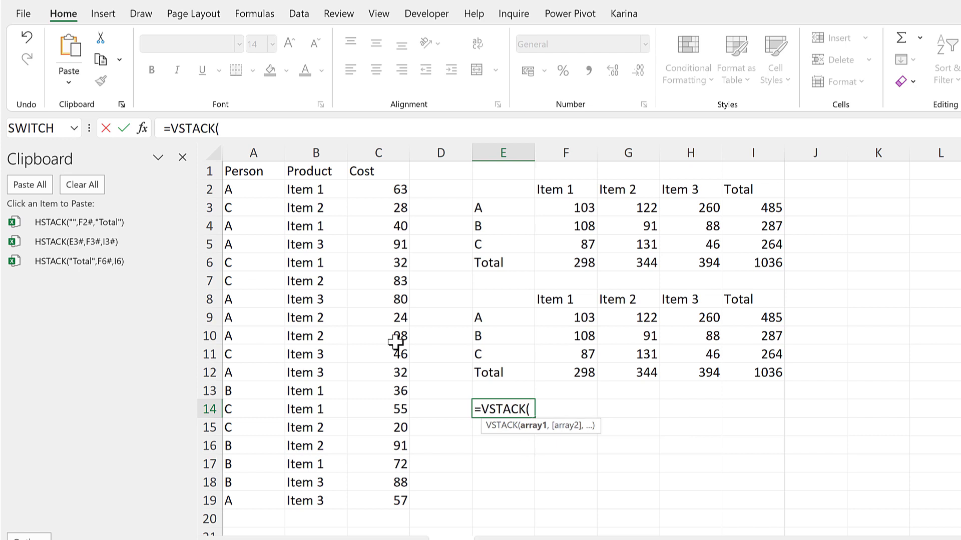
pyautogui.click(67, 222)
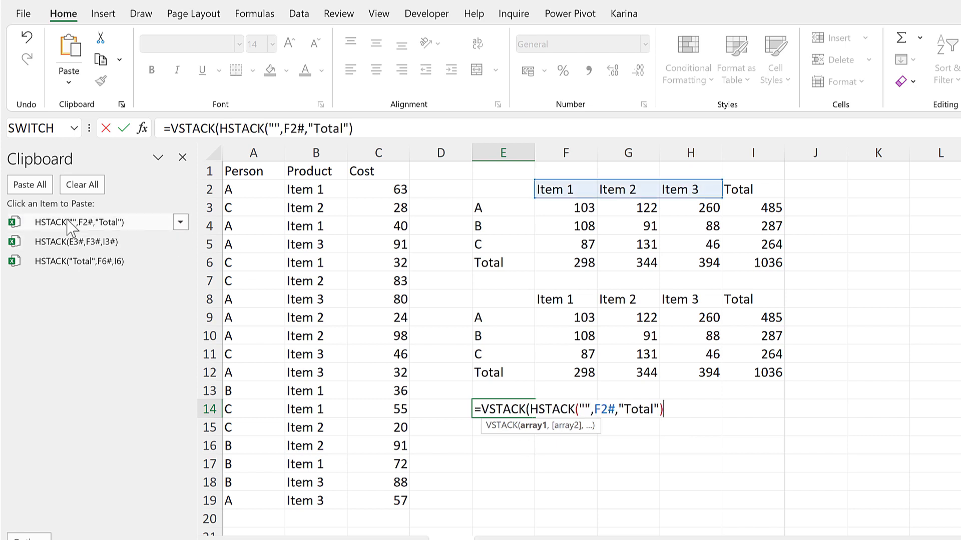
pyautogui.write(',')
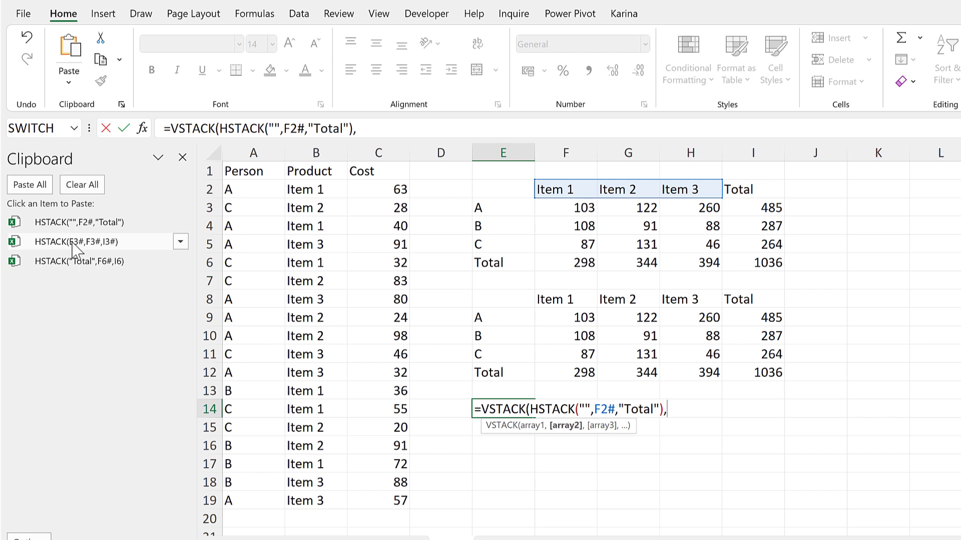
pyautogui.click(75, 243)
pyautogui.write(',')
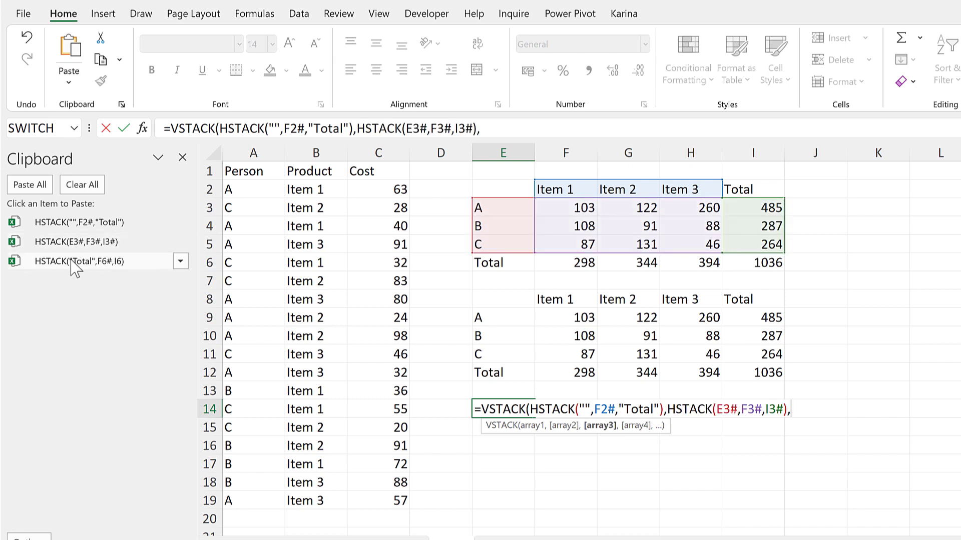
pyautogui.click(75, 261)
pyautogui.write(')')
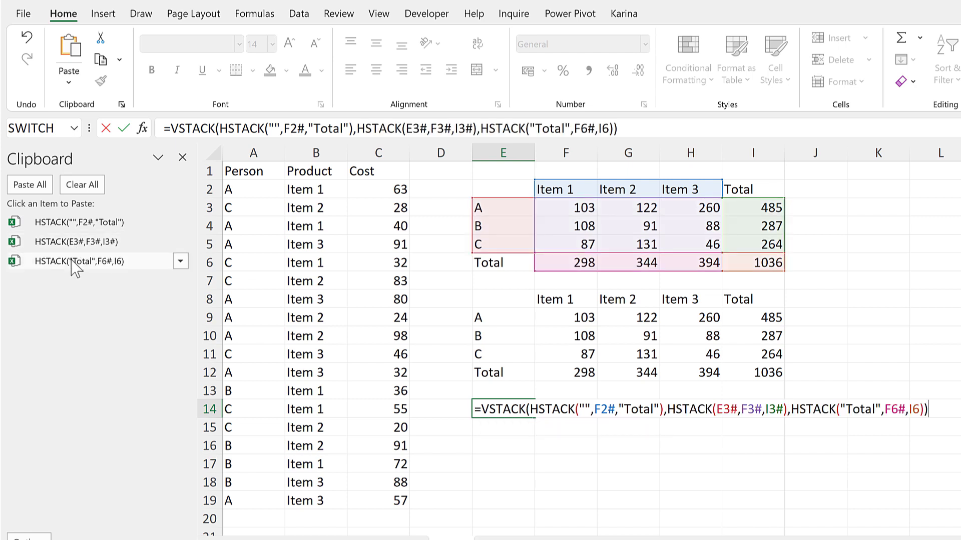
pyautogui.press('Return')
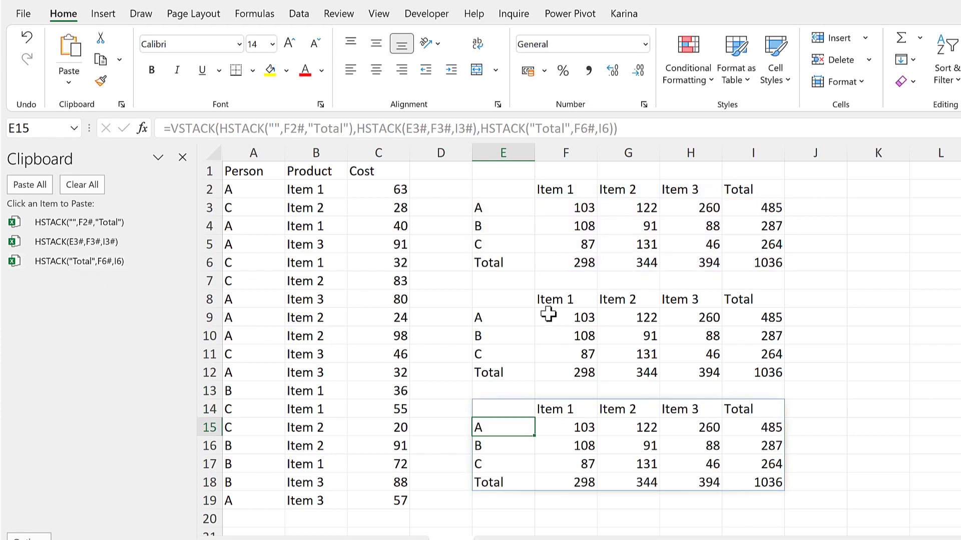
# Clear the old E8:I12 table and move the VSTACK formula from E14 up to E8
pyautogui.click(505, 288)
pyautogui.moveTo(502, 299); pyautogui.dragTo(754, 371)
pyautogui.press('Delete')
pyautogui.click(520, 408)
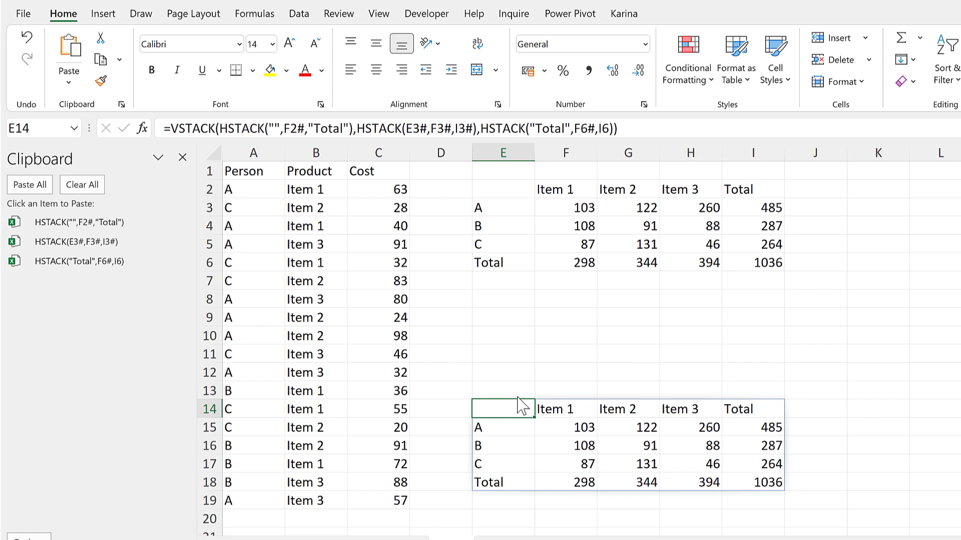
pyautogui.moveTo(518, 399); pyautogui.dragTo(519, 291)
# Copy the grand-total SUM formula from I6 and the column-total SUMIFS from F6
pyautogui.click(521, 422)
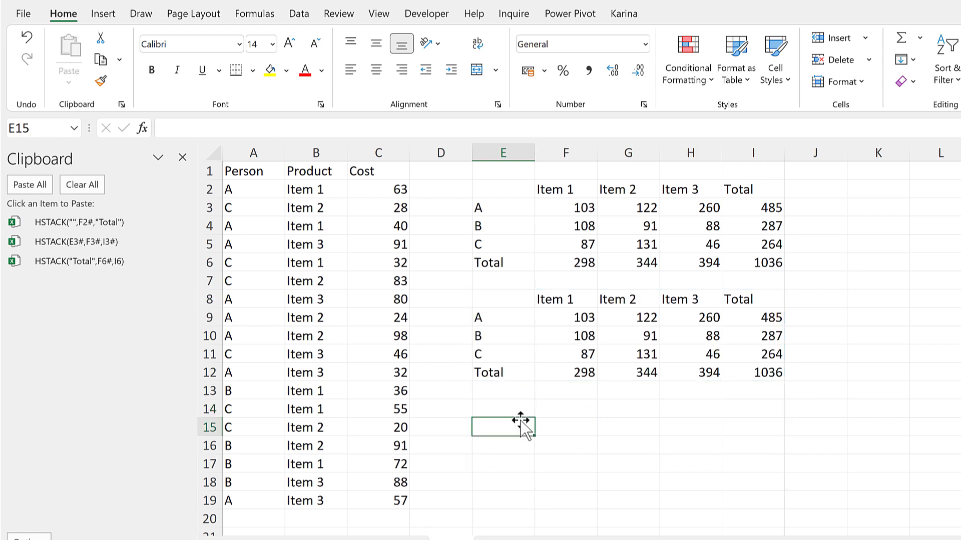
pyautogui.click(773, 266)
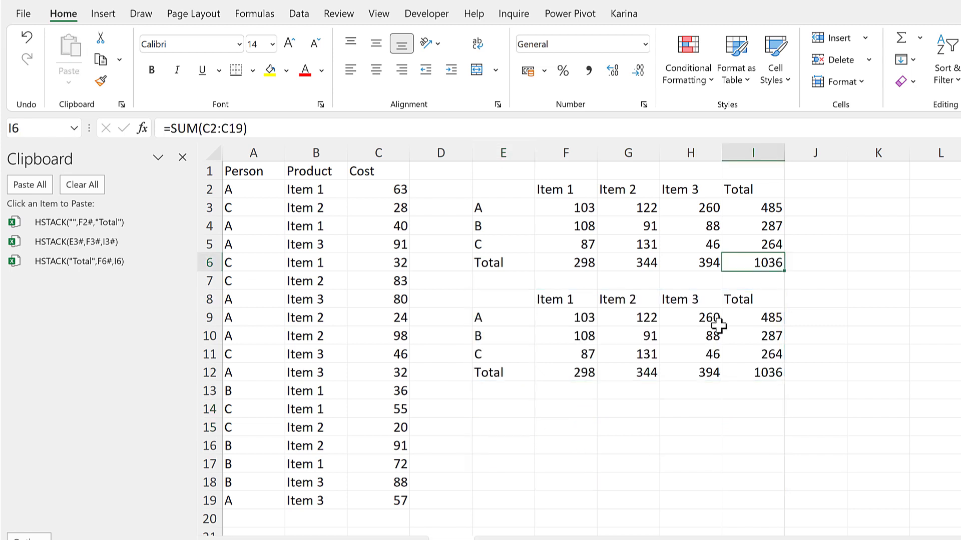
pyautogui.moveTo(246, 129); pyautogui.dragTo(171, 129)
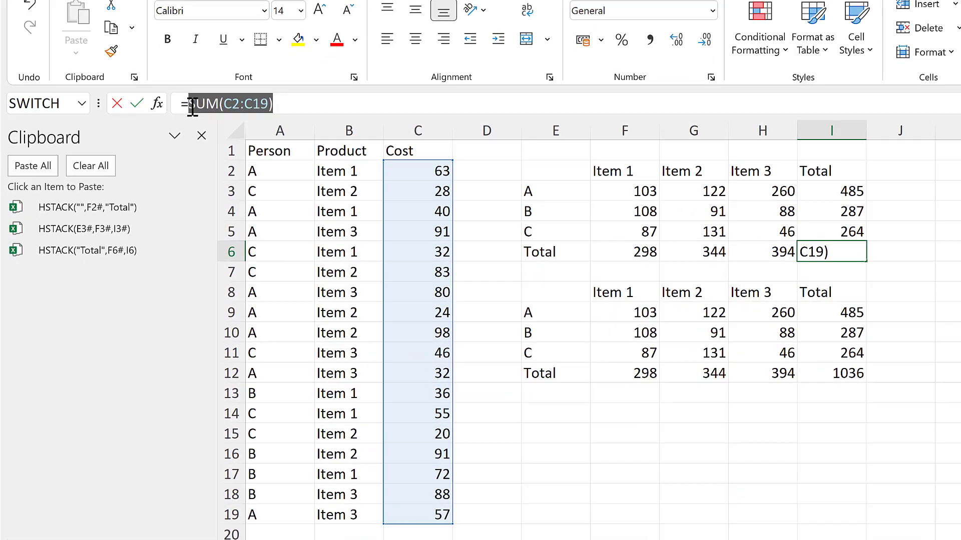
pyautogui.hotkey('ctrl', 'c')
pyautogui.press('Escape')
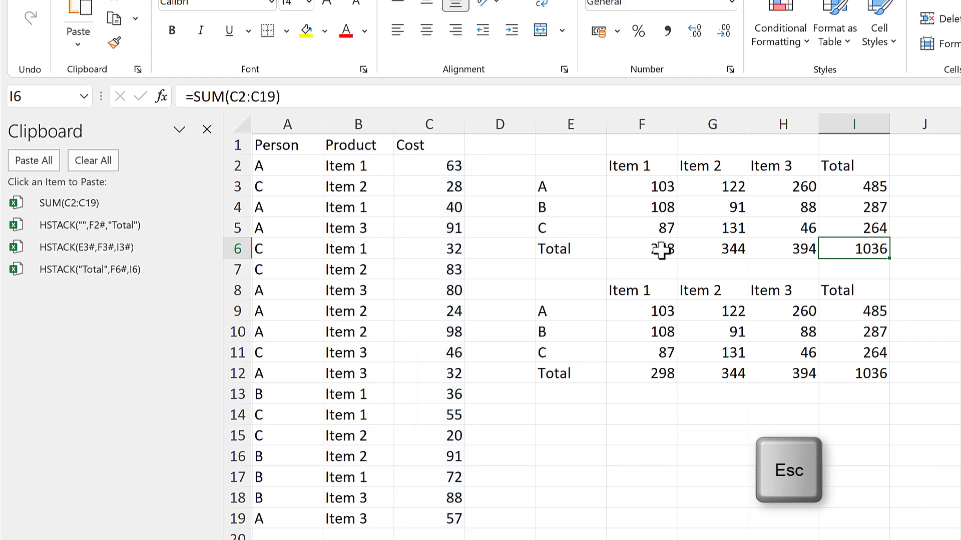
pyautogui.click(660, 248)
pyautogui.moveTo(379, 97); pyautogui.dragTo(194, 98)
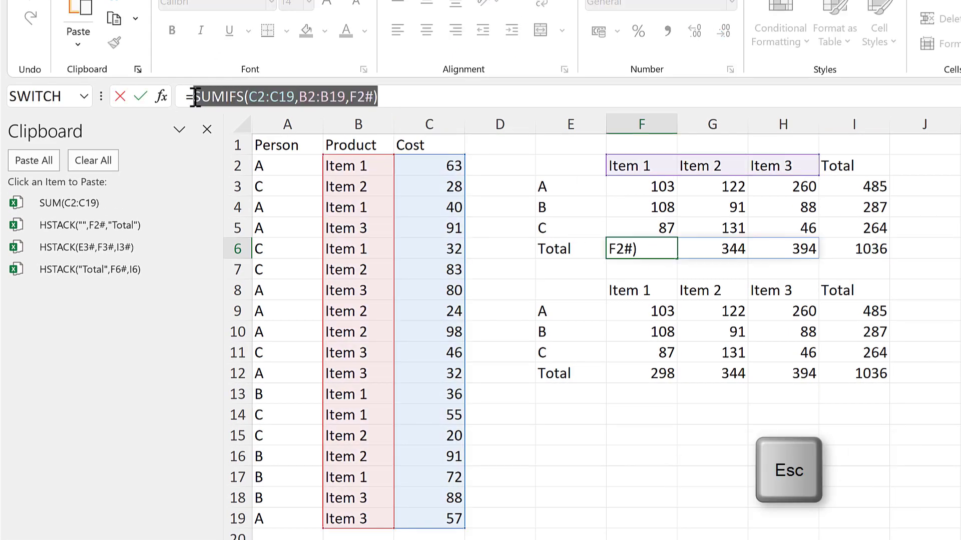
pyautogui.hotkey('ctrl', 'c')
pyautogui.press('Escape')
# Copy the row-total SUMIFS from I3 and the two-condition SUMIFS from F3
pyautogui.click(876, 180)
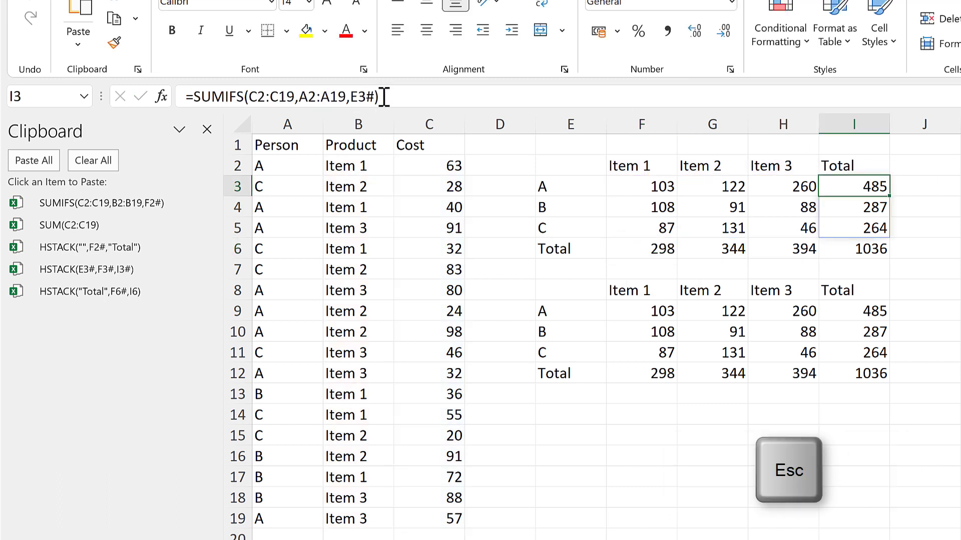
pyautogui.moveTo(380, 96); pyautogui.dragTo(205, 97)
pyautogui.hotkey('ctrl', 'c')
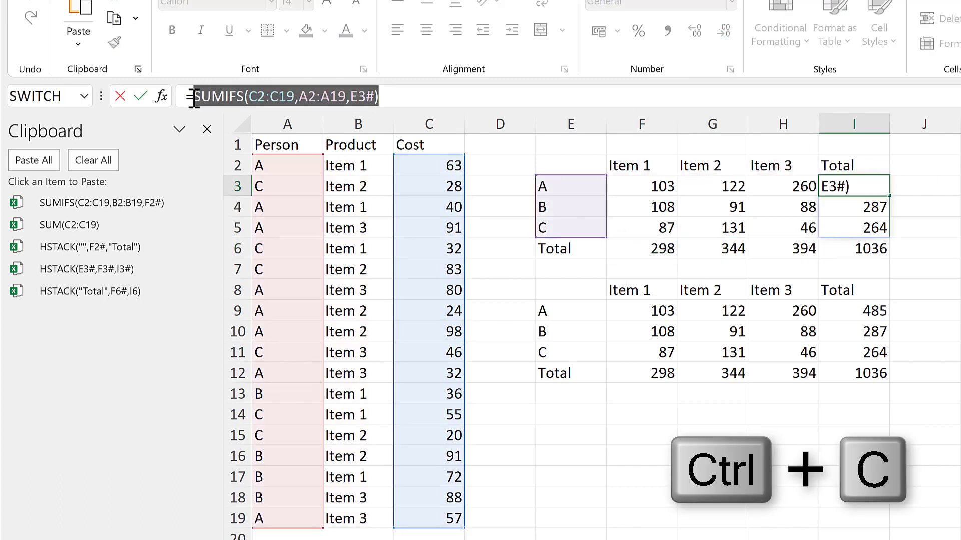
pyautogui.press('Escape')
pyautogui.click(645, 185)
pyautogui.moveTo(509, 105); pyautogui.dragTo(199, 95)
pyautogui.hotkey('ctrl', 'c')
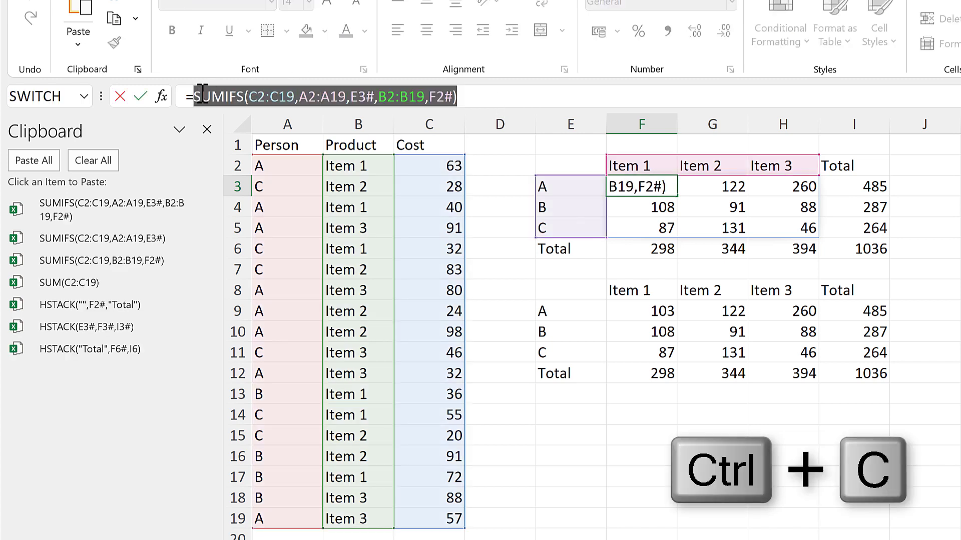
pyautogui.press('Escape')
pyautogui.click(561, 294)
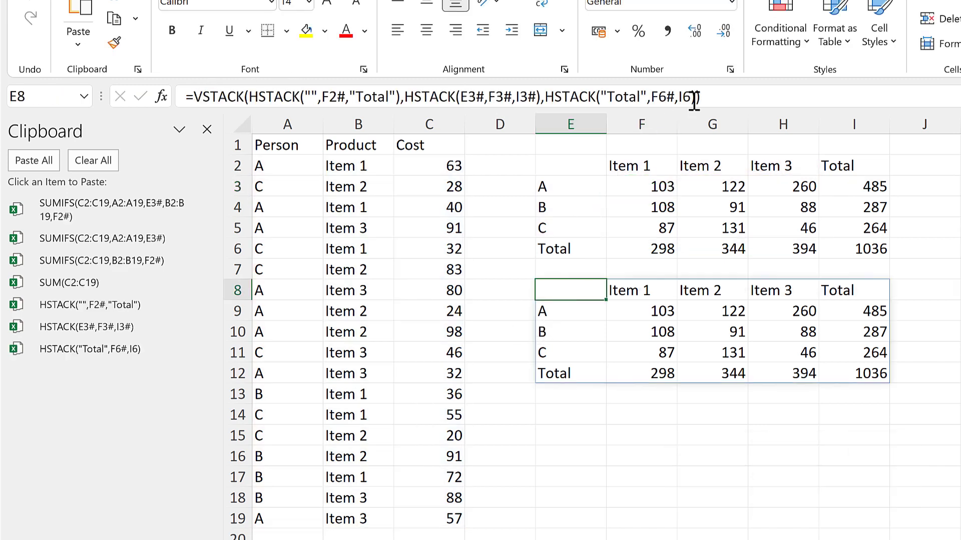
# In E8's VSTACK, replace I6, F6#, I3# and F3# with their SUM and SUMIFS formulas
pyautogui.click(717, 102)
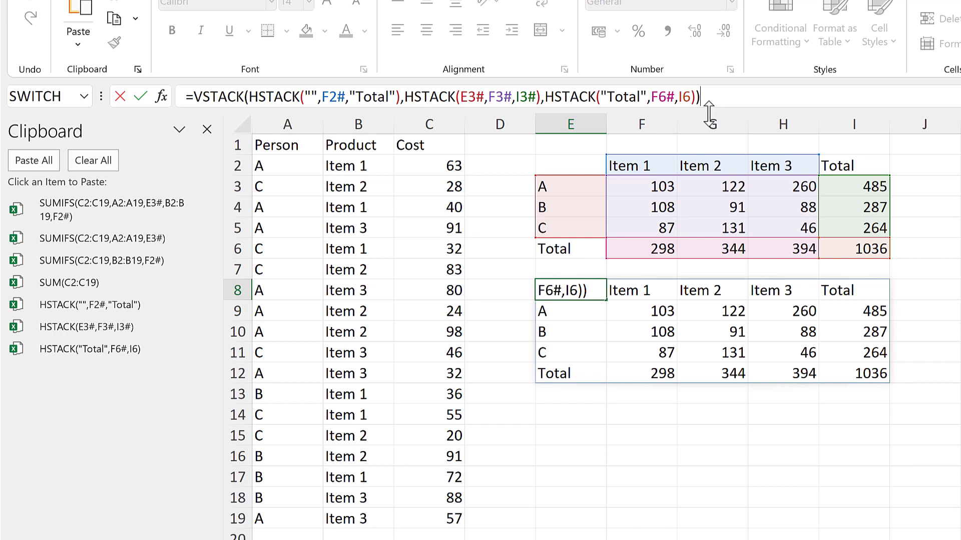
pyautogui.moveTo(707, 128); pyautogui.dragTo(707, 129)
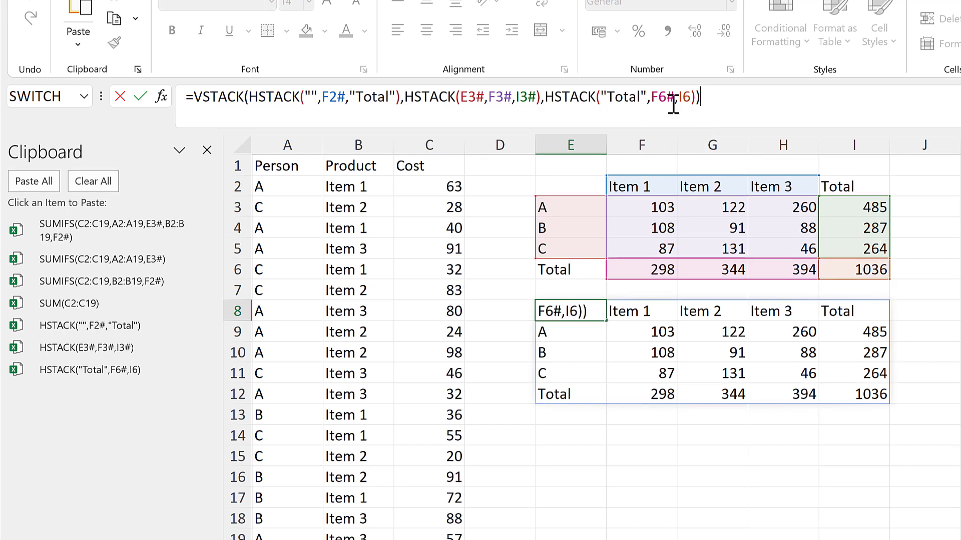
pyautogui.click(692, 98)
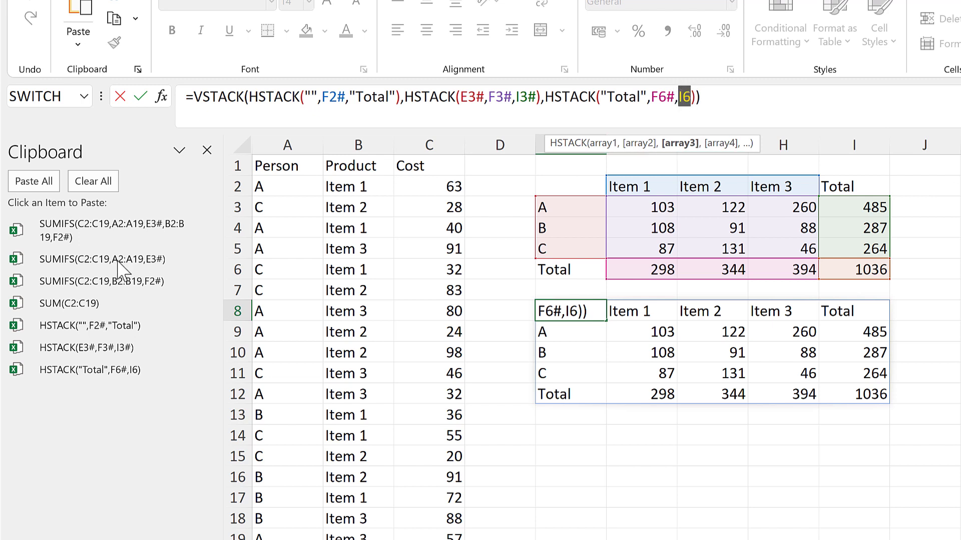
pyautogui.click(83, 306)
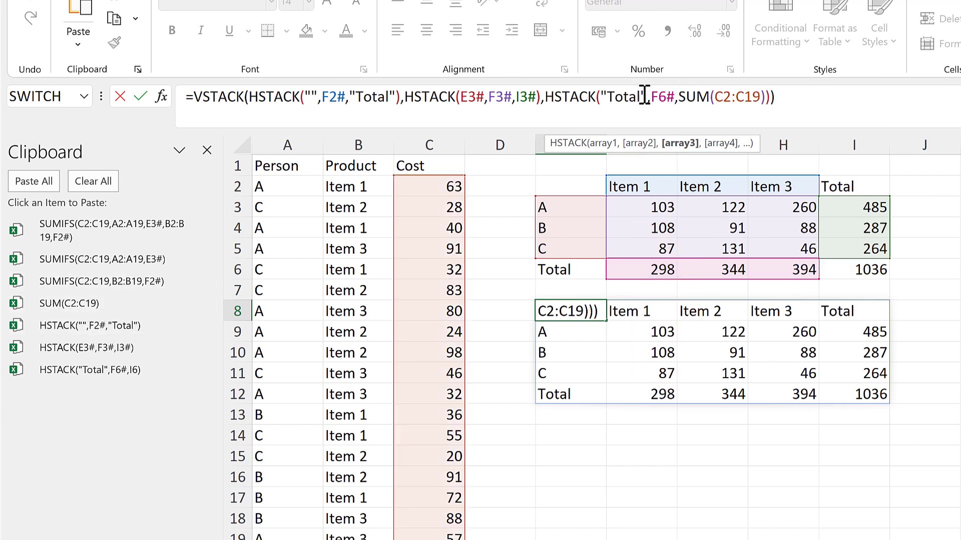
pyautogui.moveTo(654, 97); pyautogui.dragTo(675, 96)
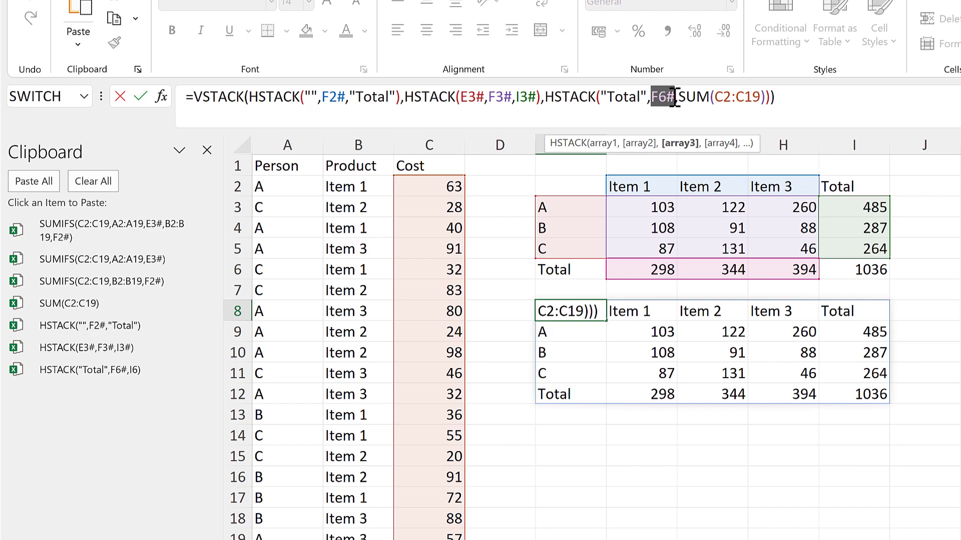
pyautogui.click(89, 288)
pyautogui.moveTo(538, 96); pyautogui.dragTo(517, 97)
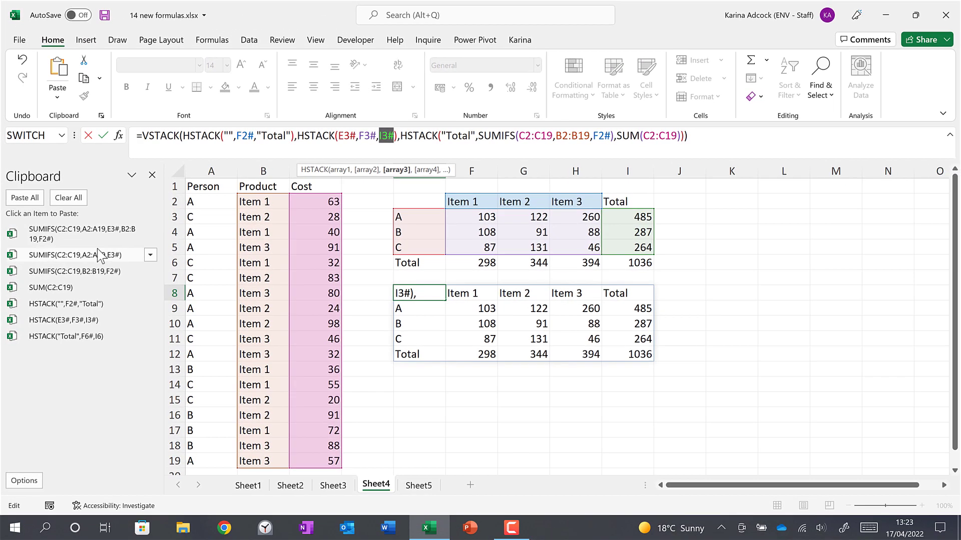
pyautogui.click(100, 255)
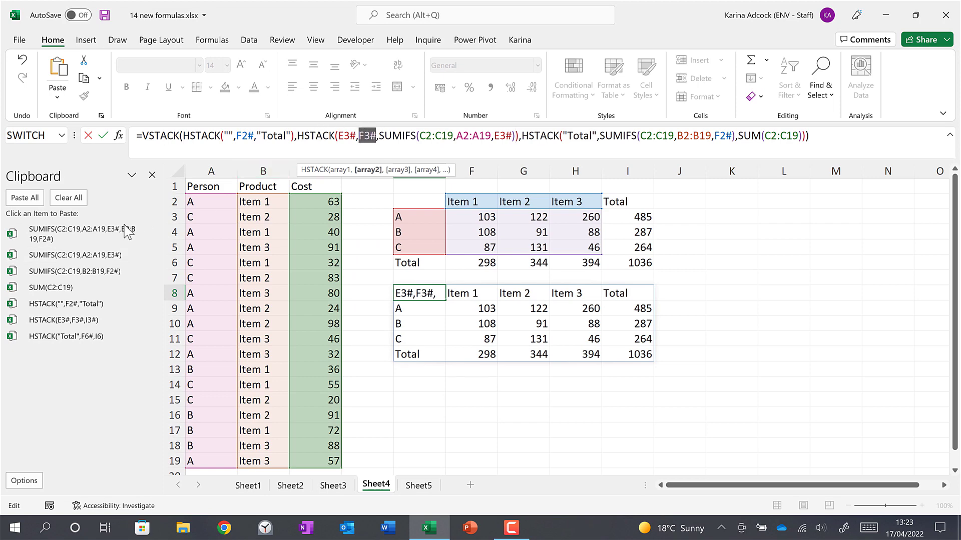
pyautogui.click(88, 235)
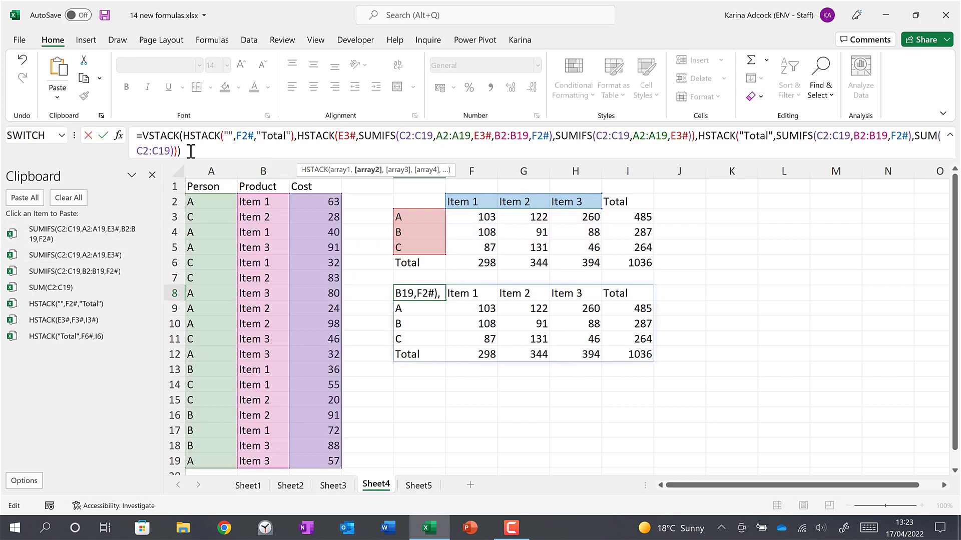
pyautogui.click(190, 151)
pyautogui.press('Return')
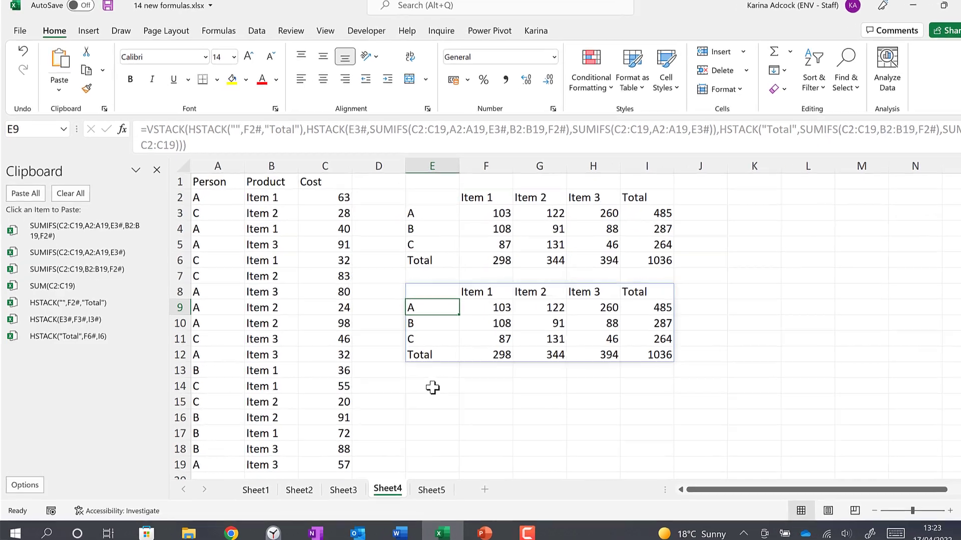
# Insert four empty columns at E:H to shift the summary tables right
pyautogui.click(400, 386)
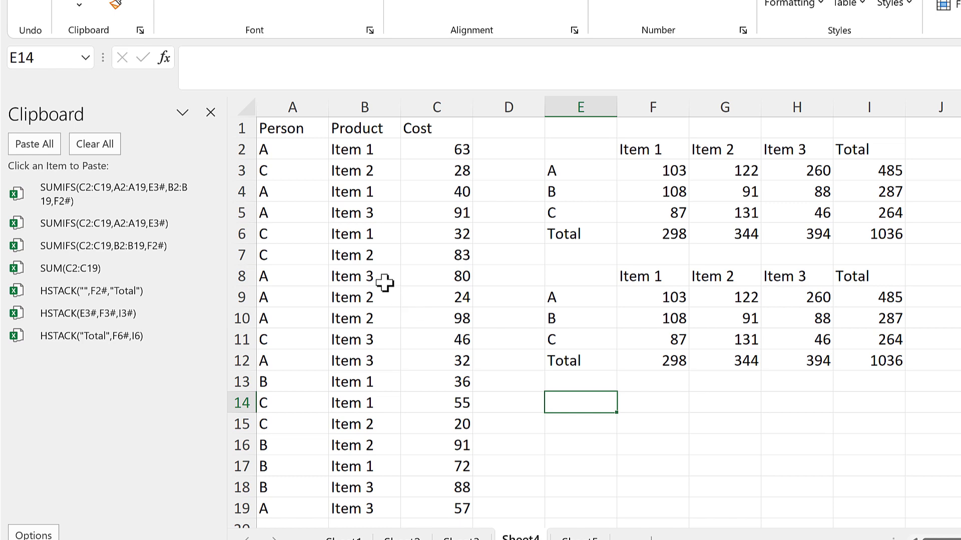
pyautogui.moveTo(589, 103); pyautogui.dragTo(785, 106)
pyautogui.rightClick(785, 106)
pyautogui.click(840, 289)
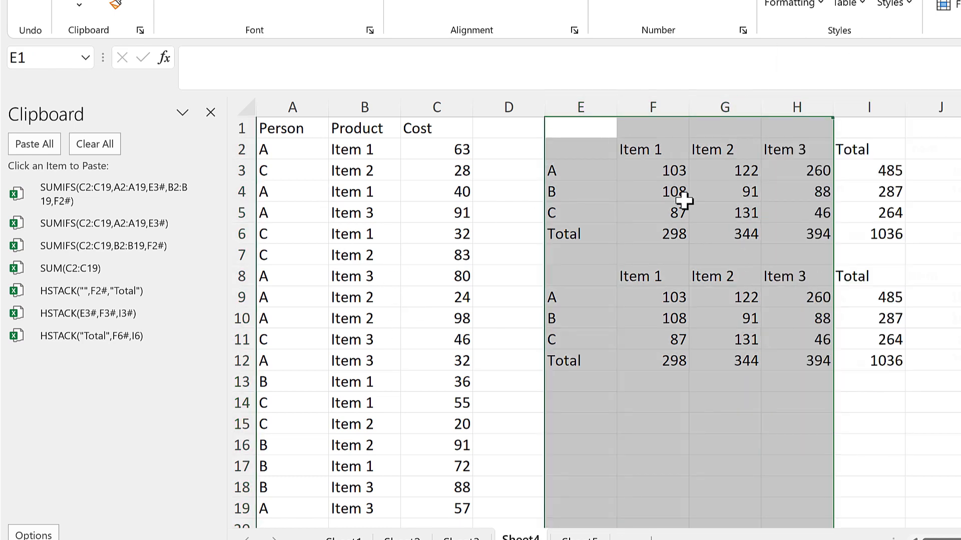
# Enter =TAKE(A2:C19,,1) in E2 so the Person values spill down E2:E19
pyautogui.click(581, 149)
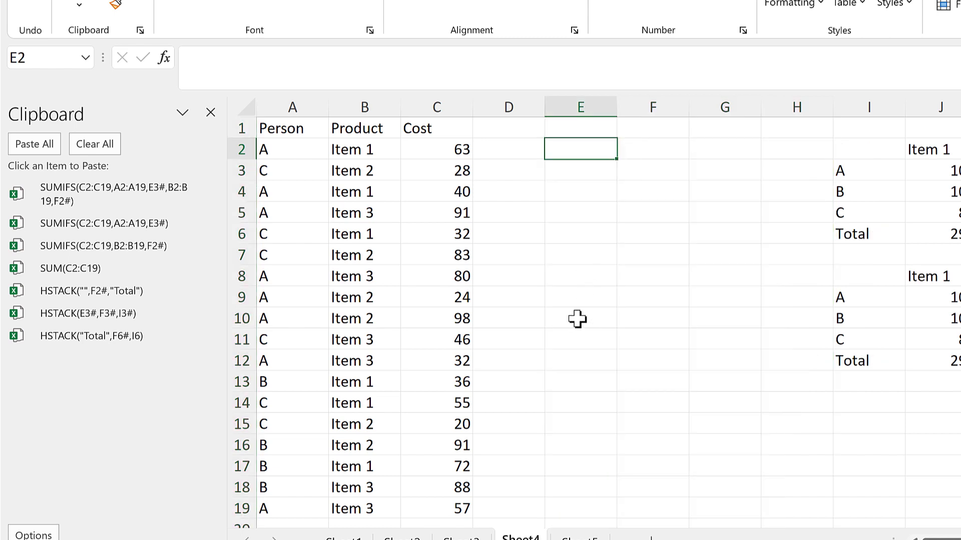
pyautogui.moveTo(560, 79); pyautogui.dragTo(558, 65)
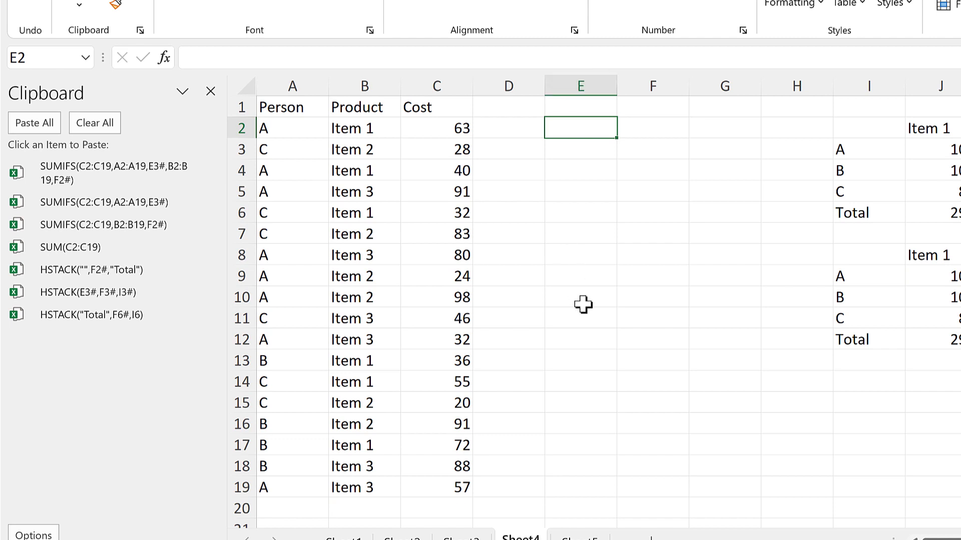
pyautogui.write('=t')
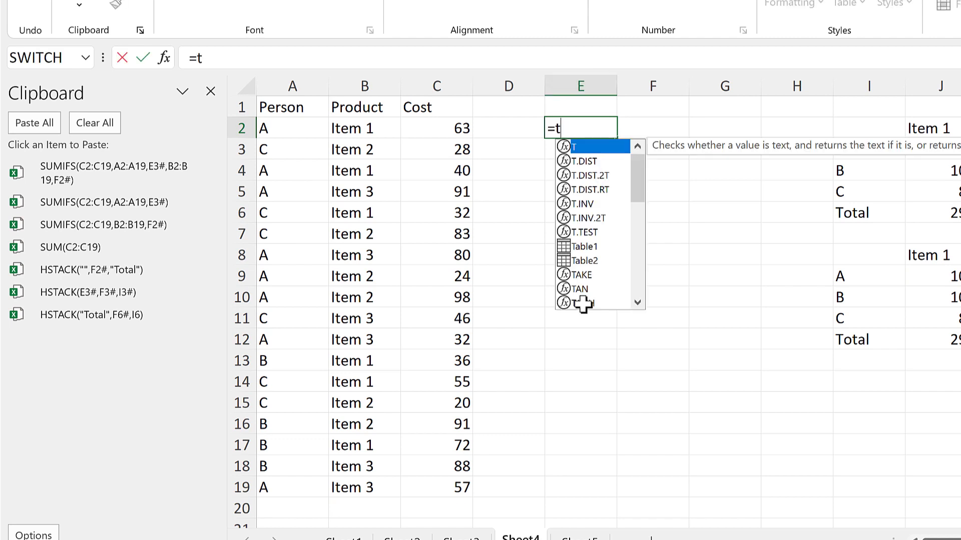
pyautogui.write('ake')
pyautogui.press('Tab')
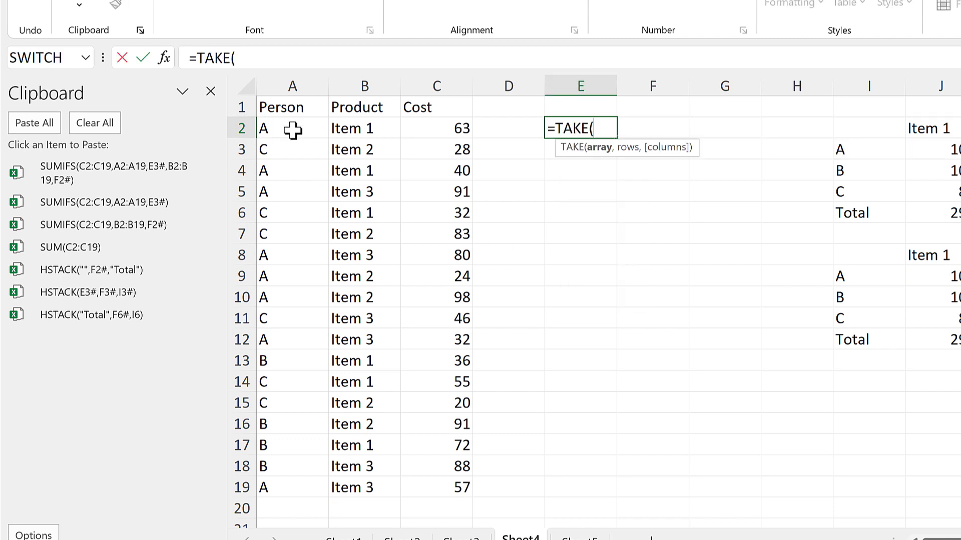
pyautogui.moveTo(290, 130); pyautogui.dragTo(442, 484)
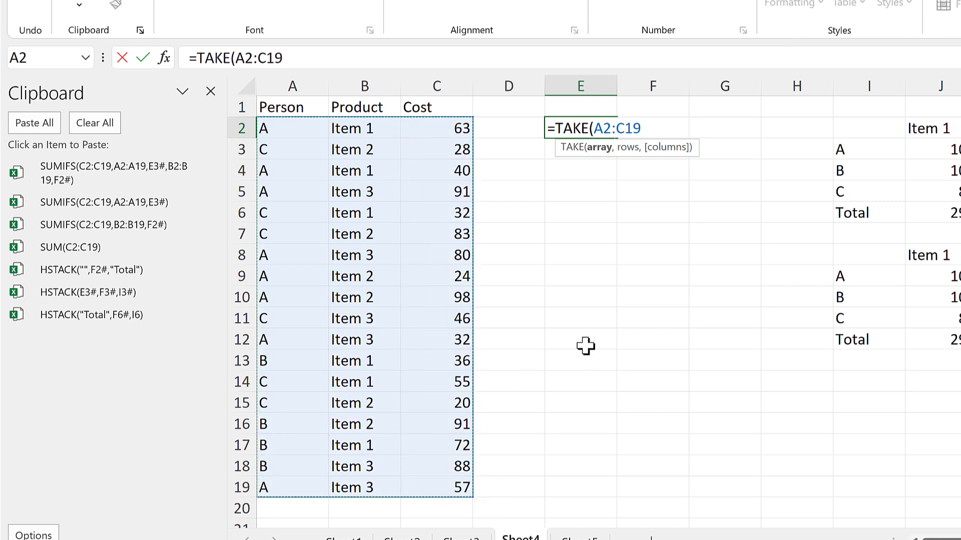
pyautogui.write(',')
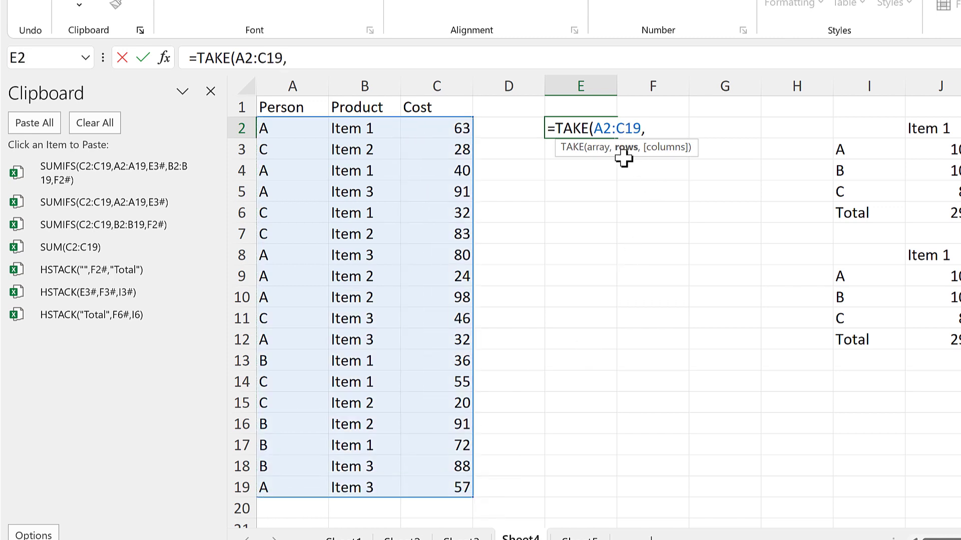
pyautogui.write(',')
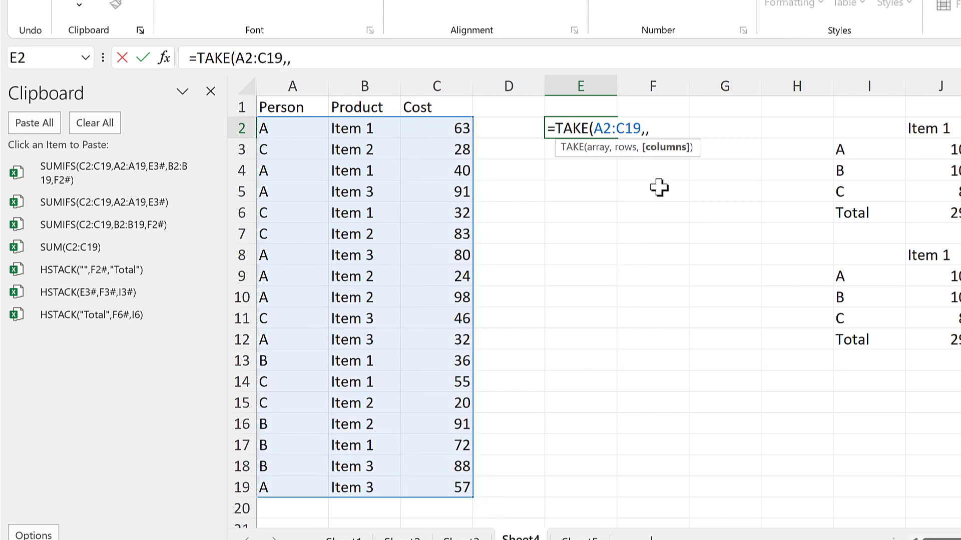
pyautogui.write('1)')
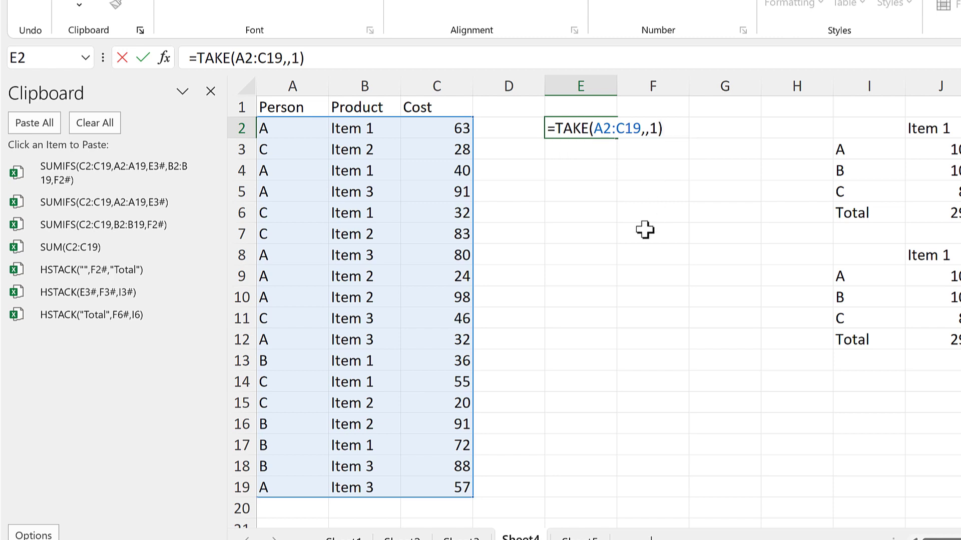
pyautogui.press('Return')
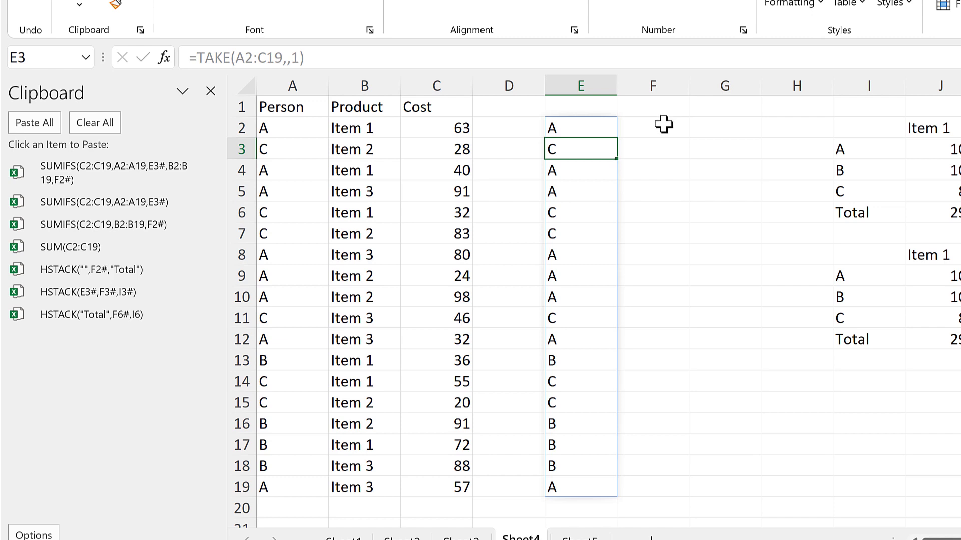
# Enter =CHOOSECOLS(A2:C19,2) in F2 to spill the Product names
pyautogui.click(665, 124)
pyautogui.write('=cho')
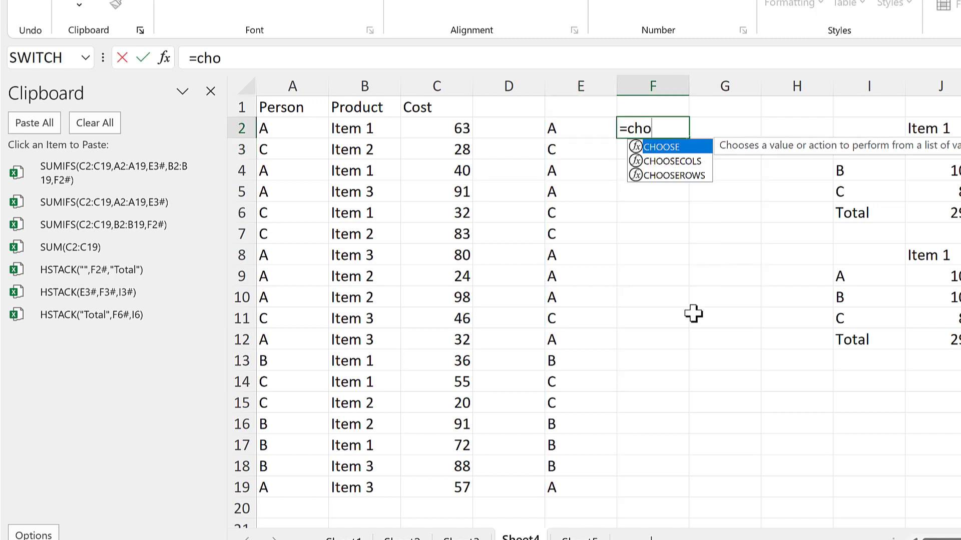
pyautogui.write('osecols')
pyautogui.press('Tab')
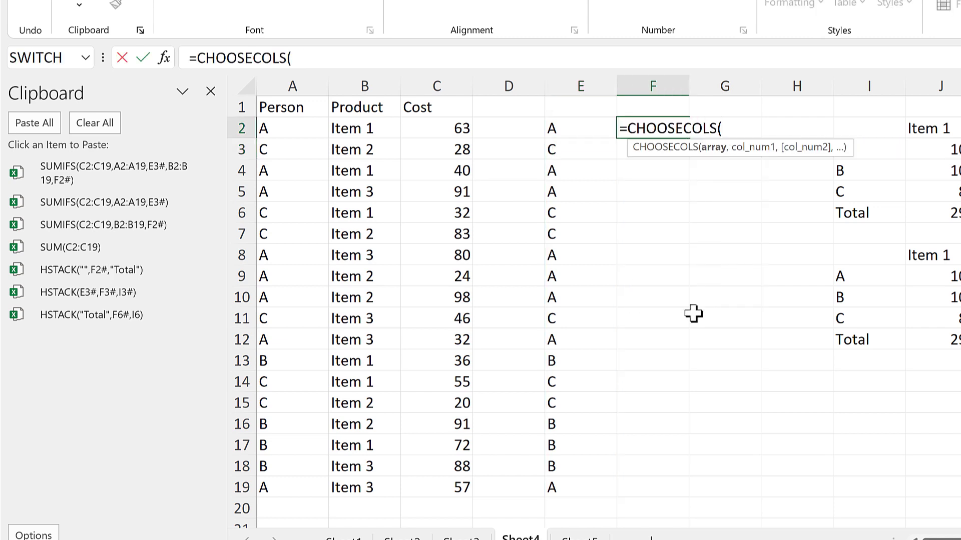
pyautogui.click(280, 131)
pyautogui.moveTo(369, 245); pyautogui.dragTo(463, 493)
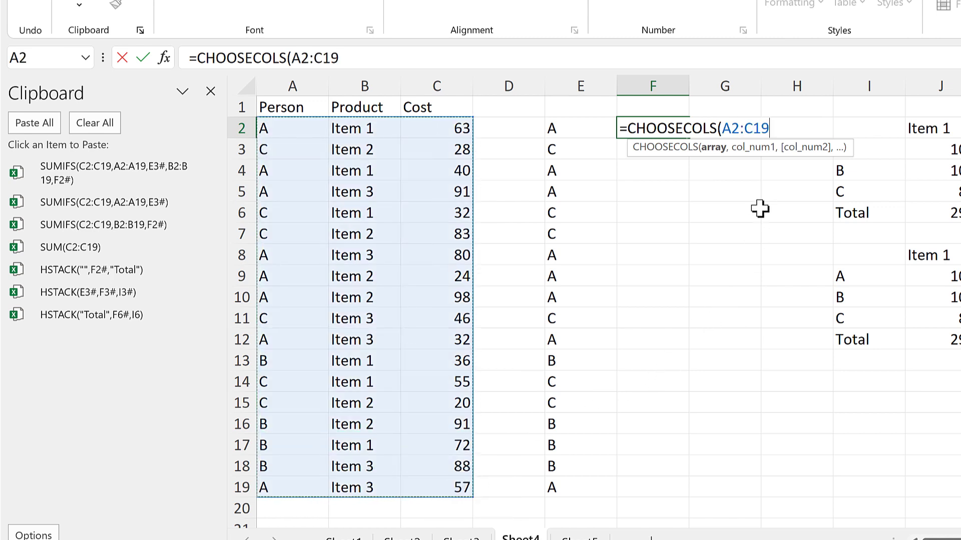
pyautogui.write(',')
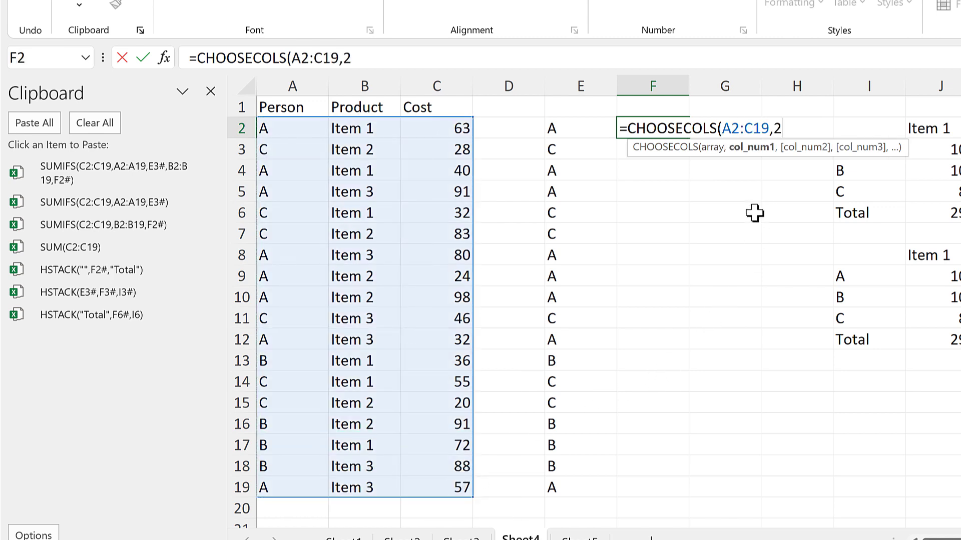
pyautogui.write('2')
pyautogui.press('Return')
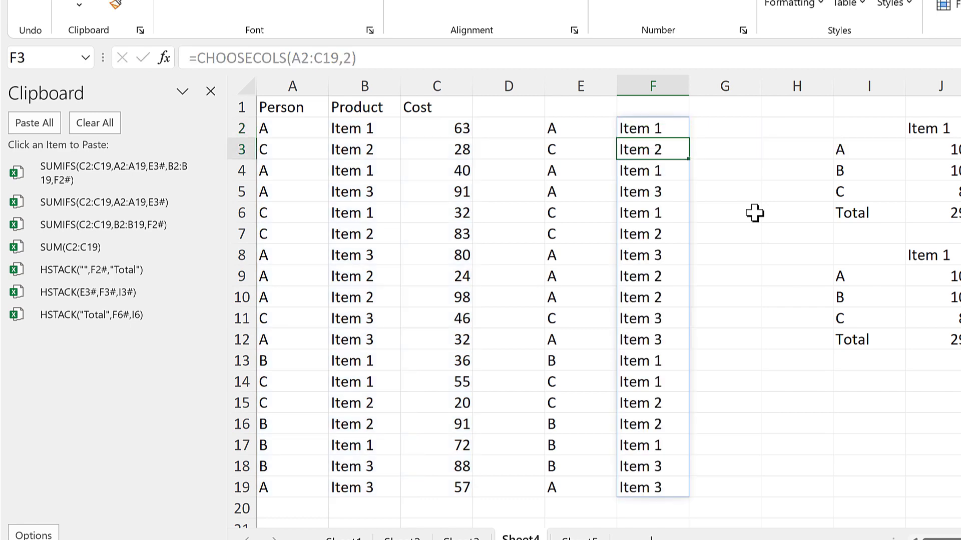
# Enter =DROP(A2:C19,,2) in G2 to spill the Cost values down G2:G19
pyautogui.click(710, 133)
pyautogui.write('=')
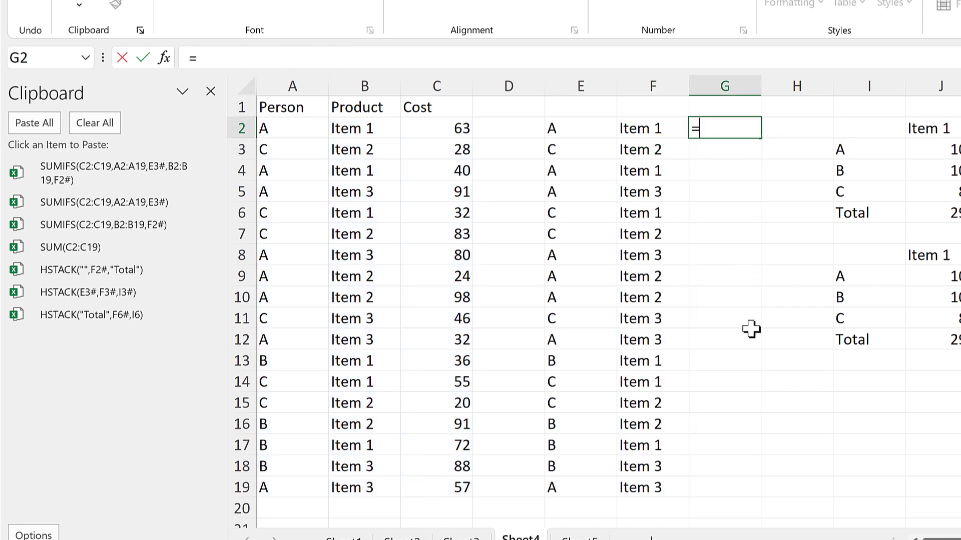
pyautogui.write('drop')
pyautogui.press('Tab')
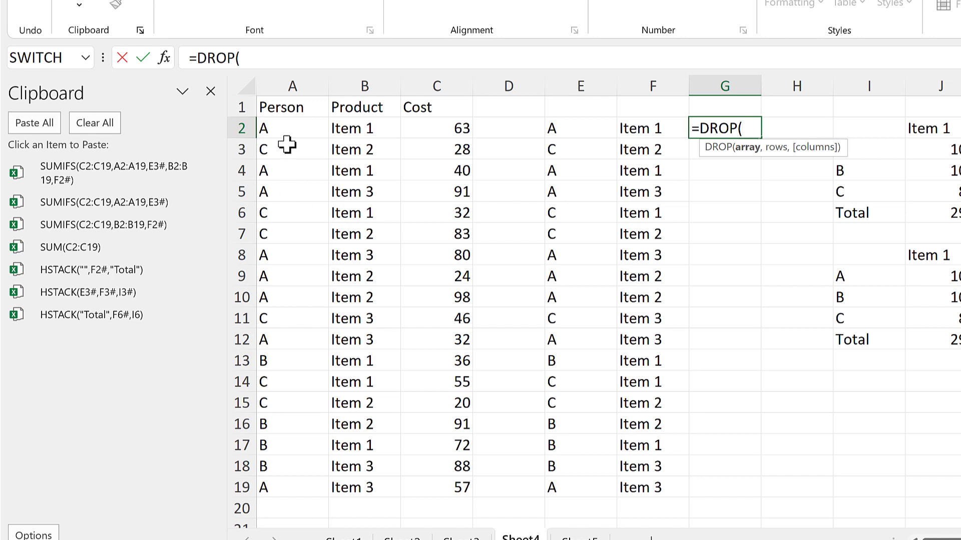
pyautogui.moveTo(285, 129); pyautogui.dragTo(444, 484)
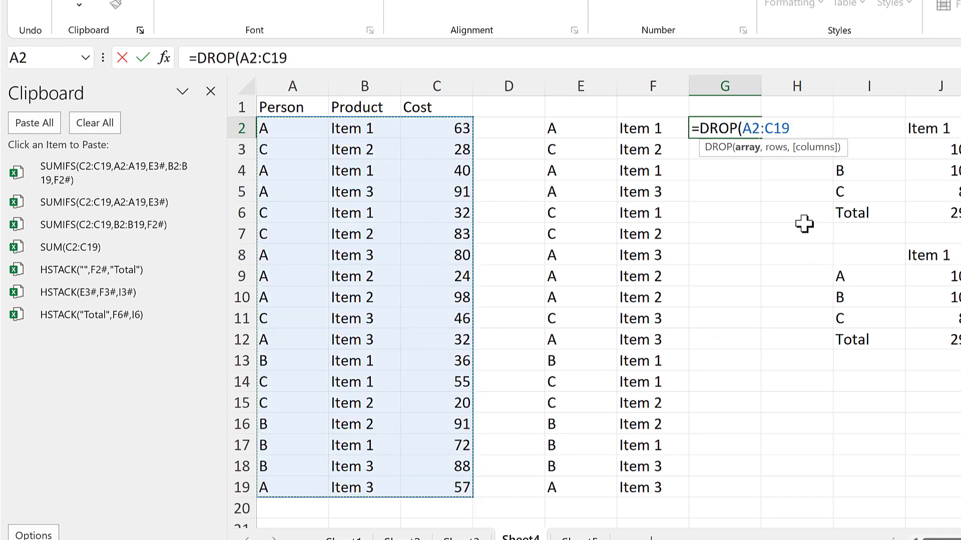
pyautogui.write(',,')
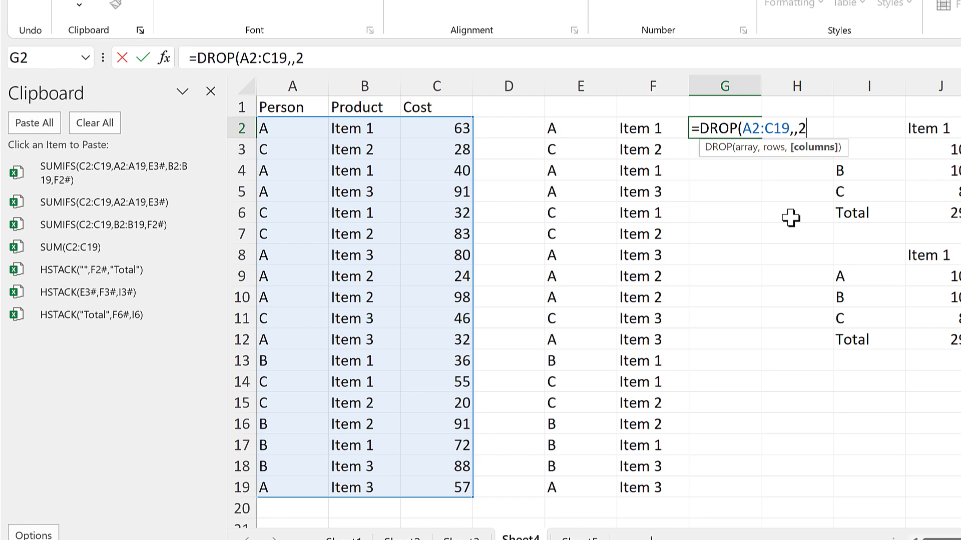
pyautogui.write('2)')
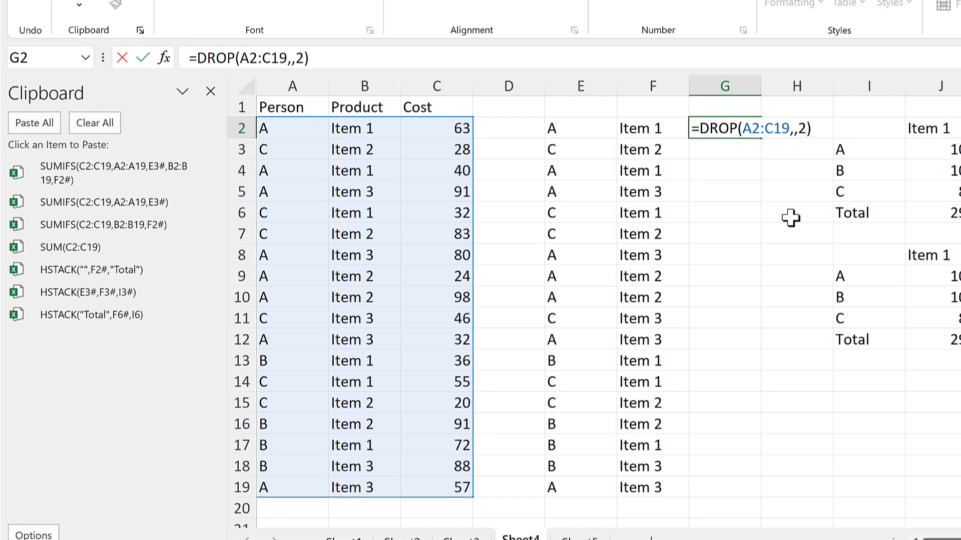
pyautogui.press('Return')
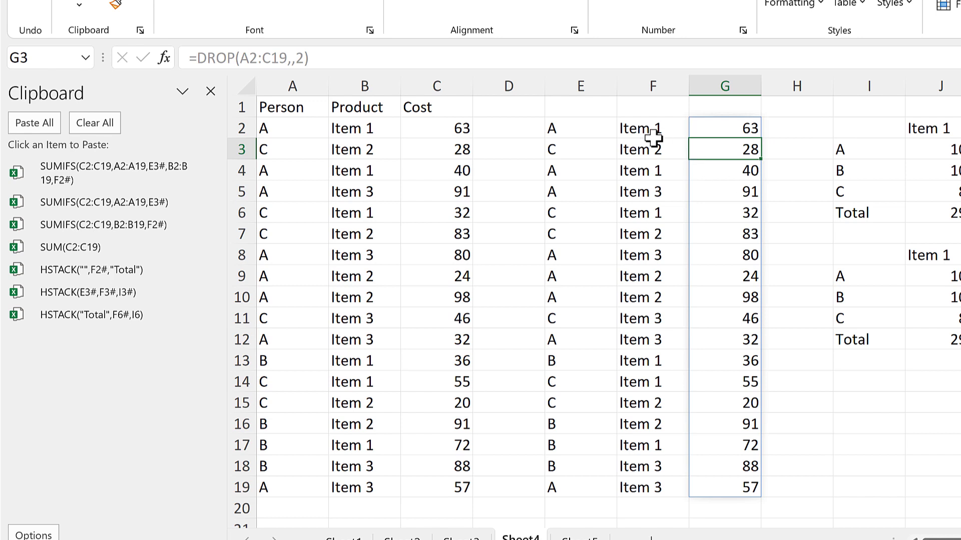
pyautogui.click(603, 124)
# Copy the TAKE, CHOOSECOLS and DROP formula texts from E2, F2 and G2 to the clipboard
pyautogui.moveTo(307, 58); pyautogui.dragTo(201, 51)
pyautogui.hotkey('ctrl', 'c')
pyautogui.press('Escape')
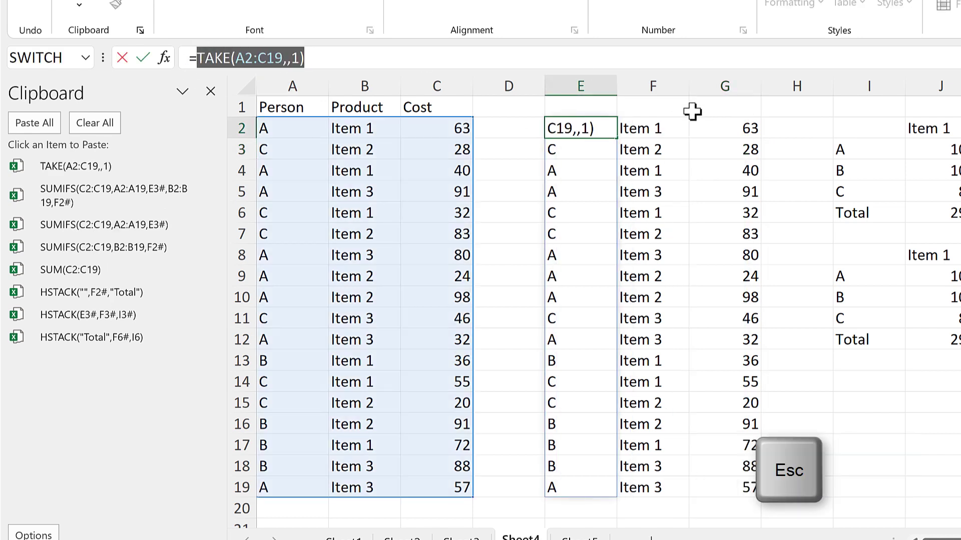
pyautogui.click(663, 119)
pyautogui.click(358, 57)
pyautogui.moveTo(356, 58); pyautogui.dragTo(202, 58)
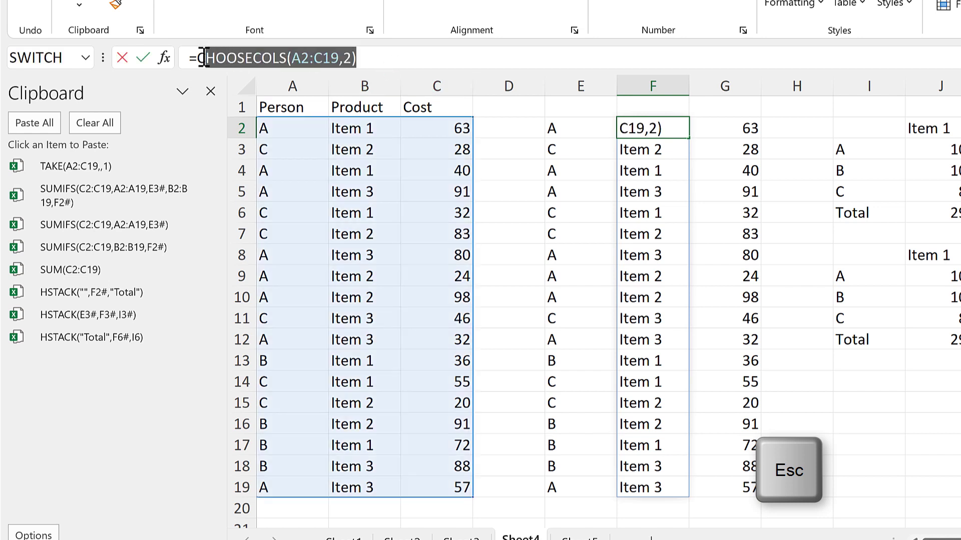
pyautogui.hotkey('ctrl', 'c')
pyautogui.press('Escape')
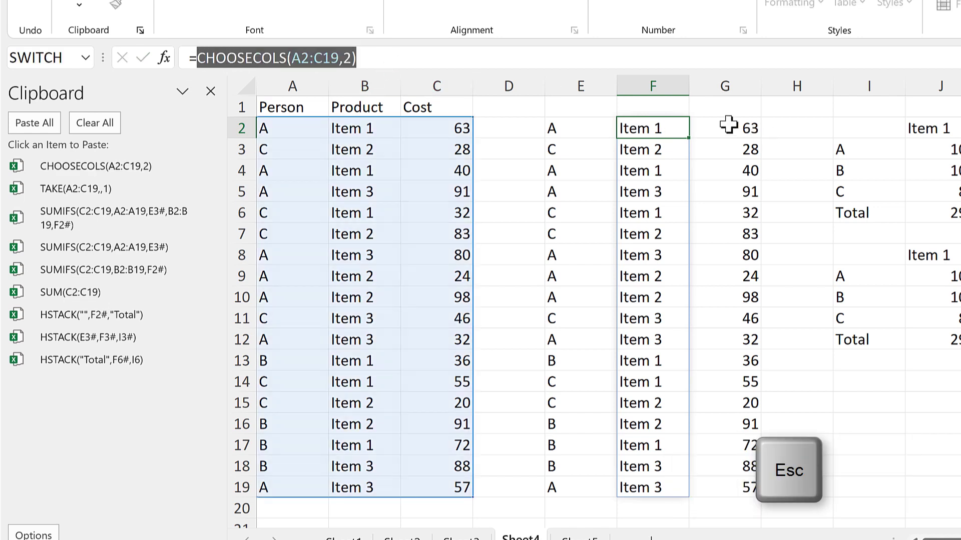
pyautogui.click(730, 128)
pyautogui.click(326, 59)
pyautogui.moveTo(326, 59); pyautogui.dragTo(204, 58)
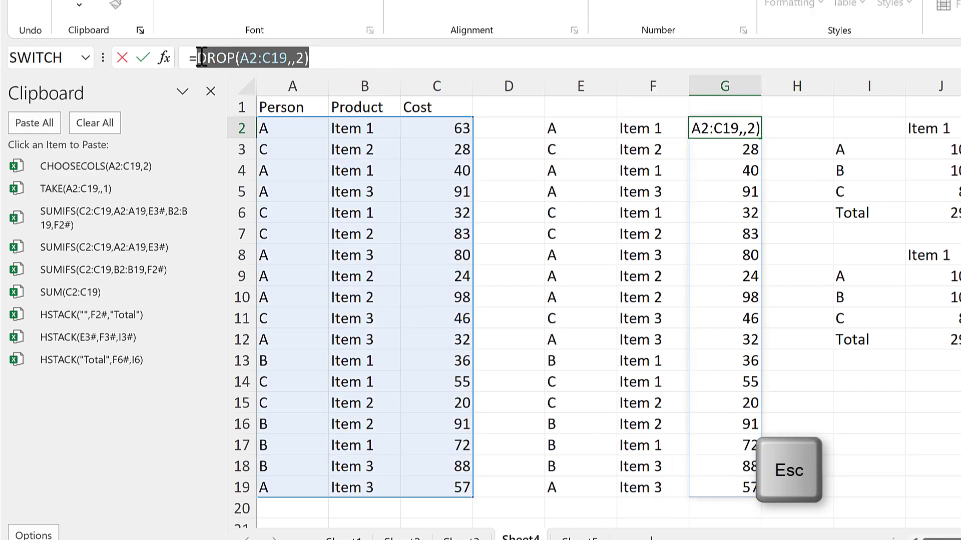
pyautogui.hotkey('ctrl', 'c')
pyautogui.press('Escape')
# Copy SORT(UNIQUE(A2:A19)) from I3 and TRANSPOSE(SORT(UNIQUE(B2:B19))) from J2 to the clipboard
pyautogui.click(846, 150)
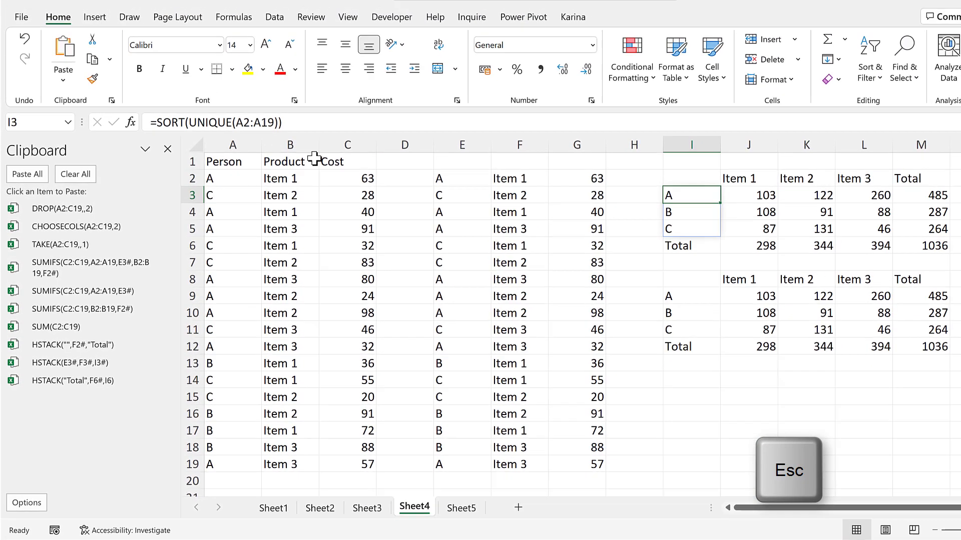
pyautogui.moveTo(282, 123); pyautogui.dragTo(156, 115)
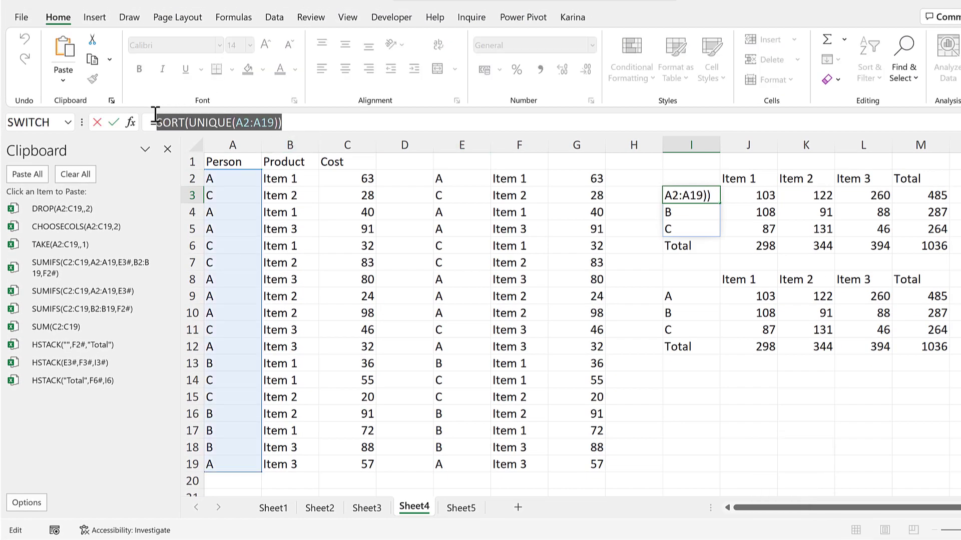
pyautogui.hotkey('ctrl', 'c')
pyautogui.press('Escape')
pyautogui.click(748, 179)
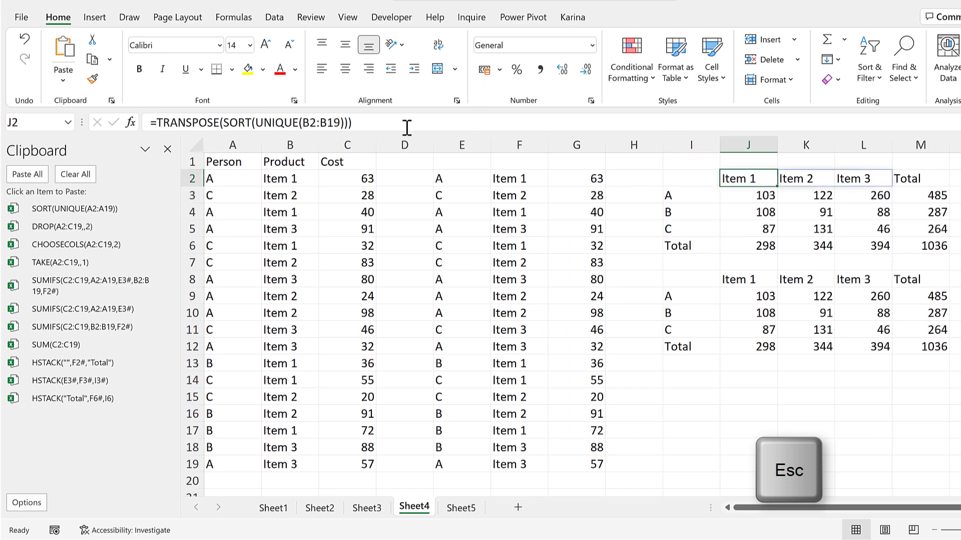
pyautogui.click(405, 124)
pyautogui.moveTo(351, 122); pyautogui.dragTo(156, 123)
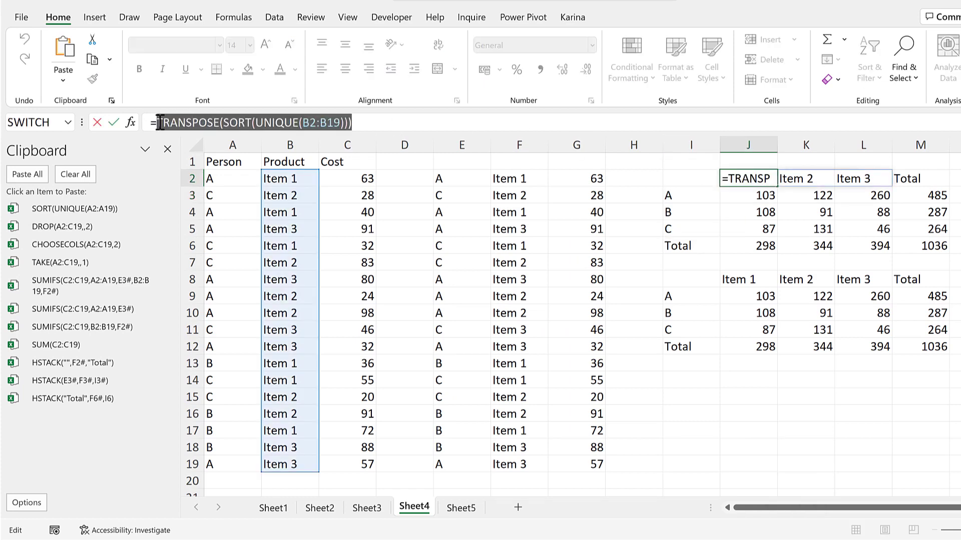
pyautogui.hotkey('ctrl', 'c')
pyautogui.press('Escape')
pyautogui.click(701, 279)
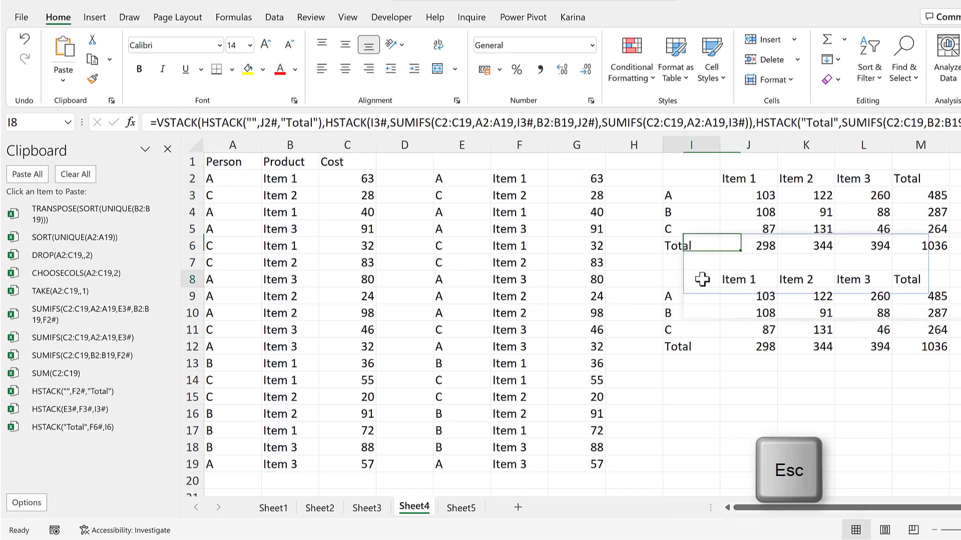
# Make I8's formula start with =LET(, put each HSTACK on its own line, and add a closing parenthesis
pyautogui.hscroll(5, 730, 483)
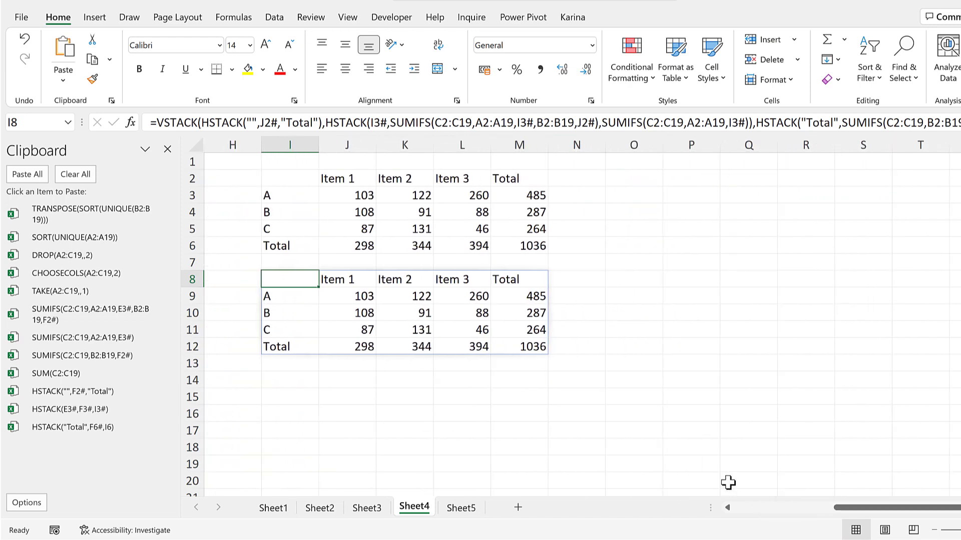
pyautogui.press('F2')
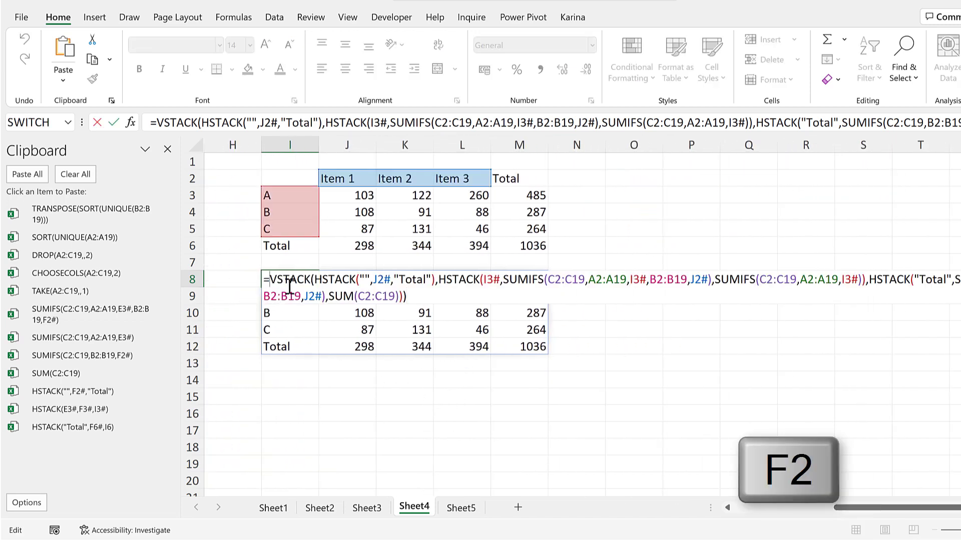
pyautogui.write('LET(')
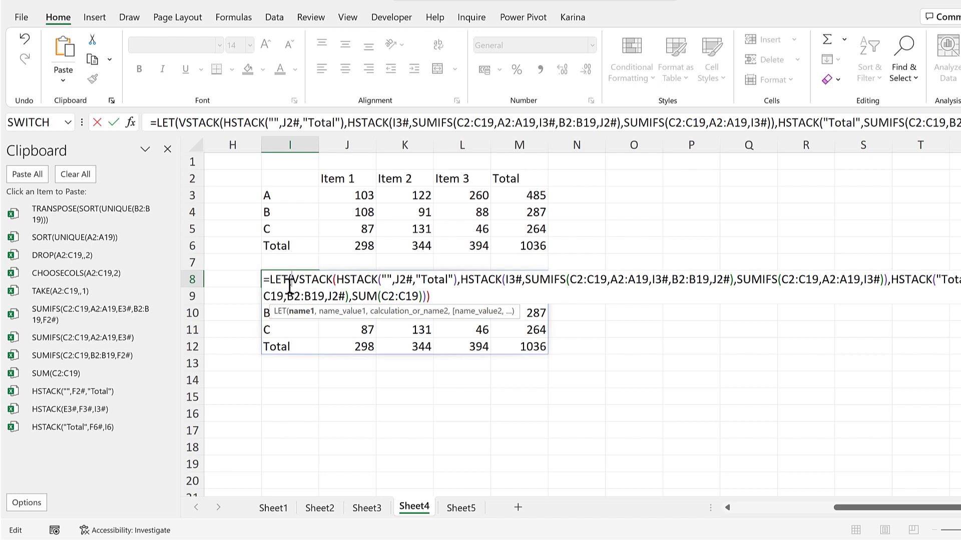
pyautogui.hotkey('alt', 'Return')
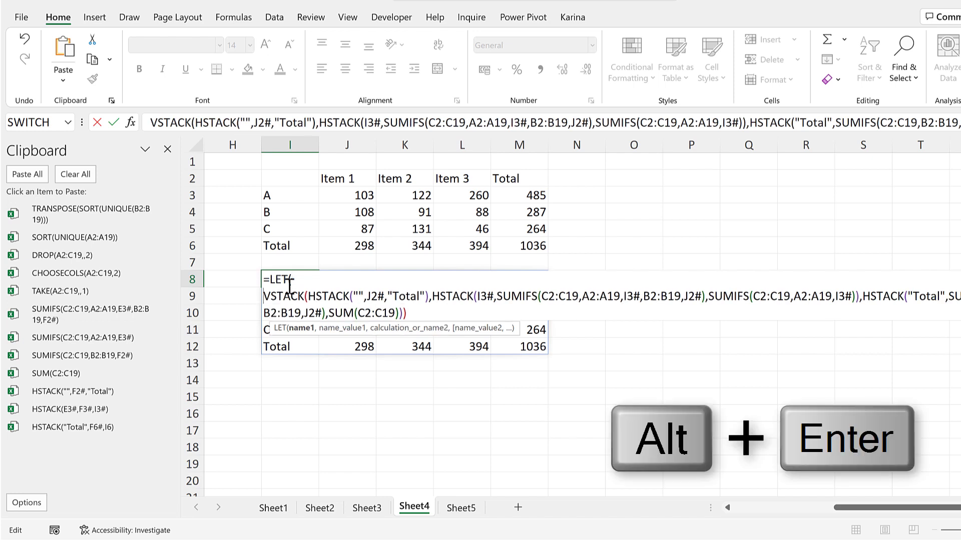
pyautogui.click(431, 296)
pyautogui.hotkey('alt', 'Return')
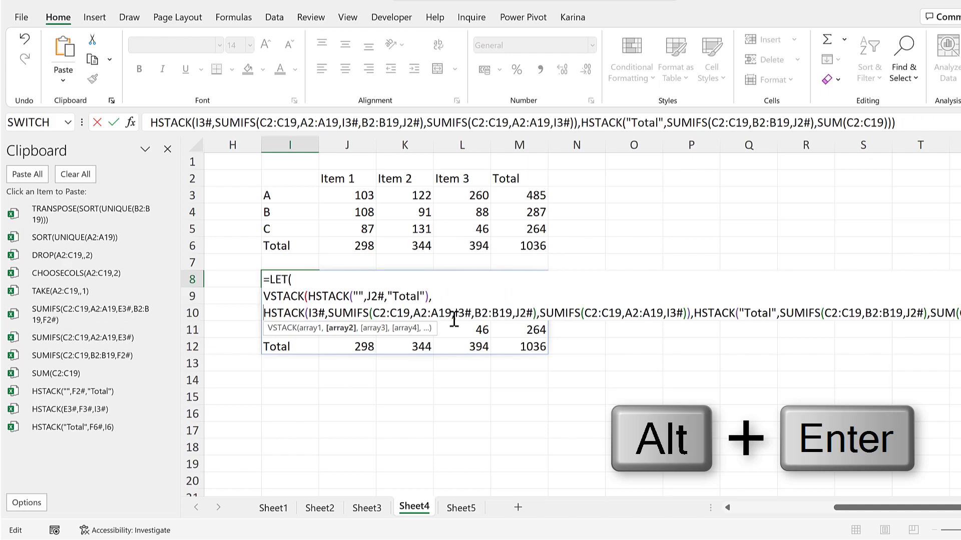
pyautogui.click(695, 314)
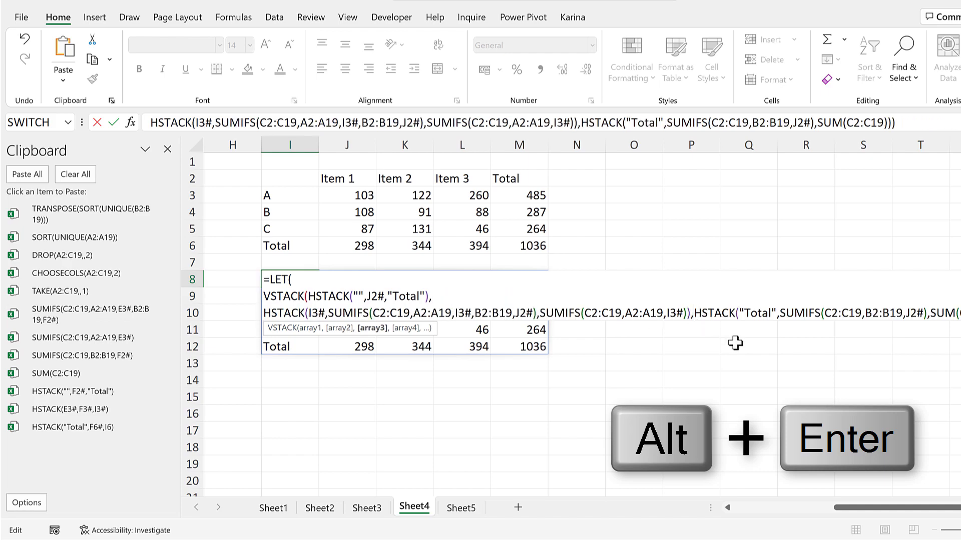
pyautogui.hotkey('alt', 'Return')
pyautogui.click(601, 329)
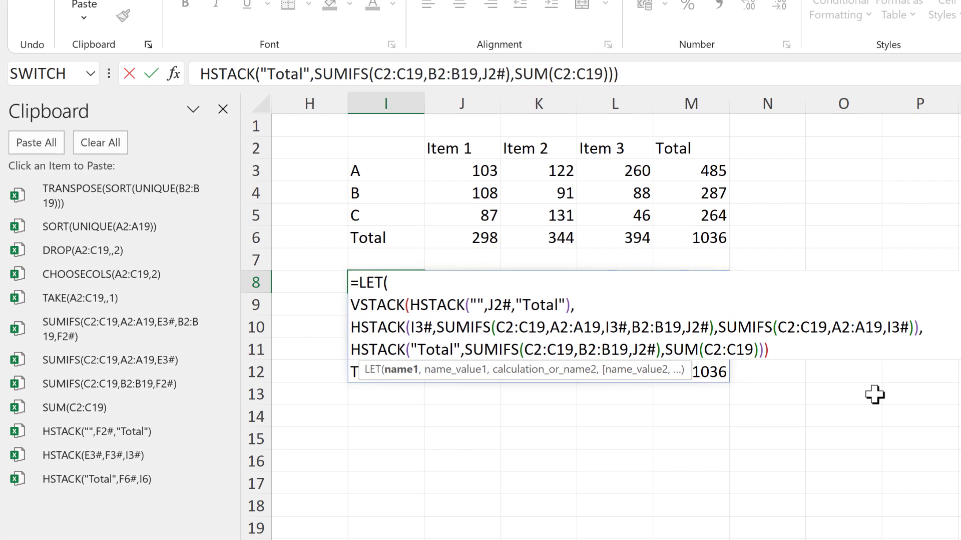
pyautogui.write(')')
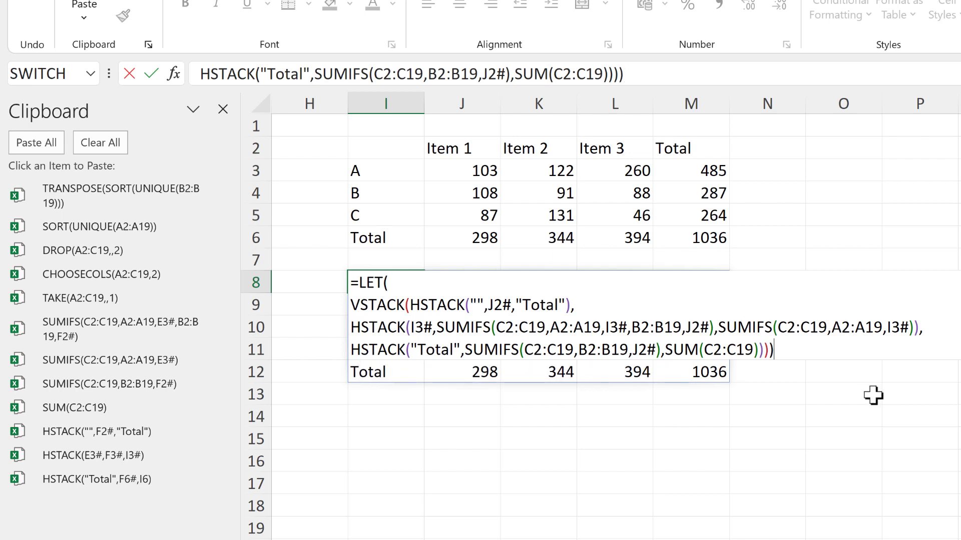
pyautogui.click(434, 283)
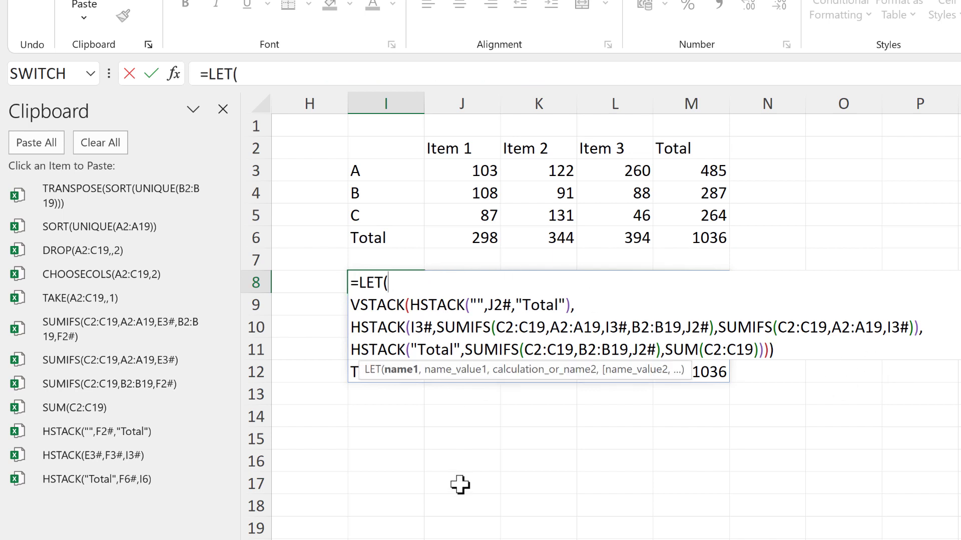
# Define LET variables one, two and three as the TAKE, CHOOSECOLS and DROP expressions, one per line
pyautogui.write('one,')
pyautogui.click(80, 298)
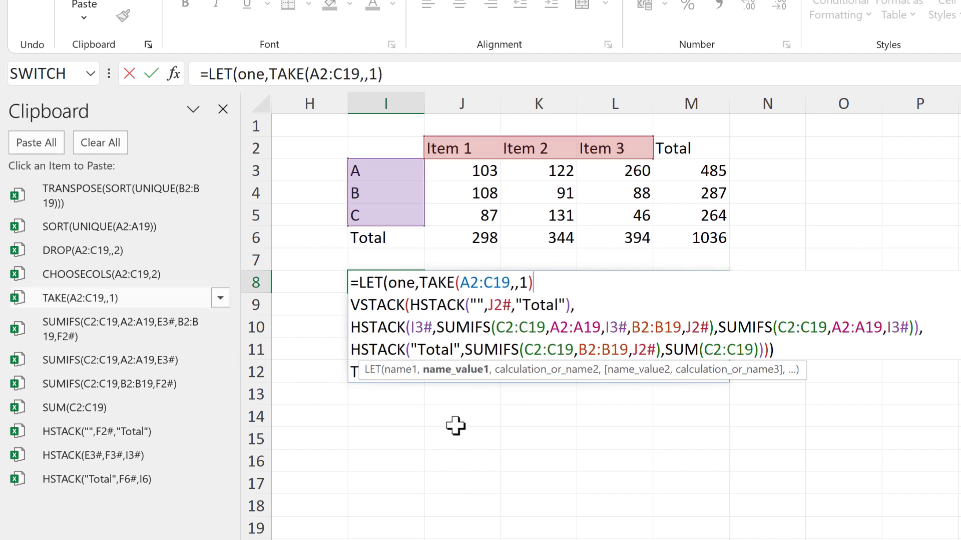
pyautogui.write(',')
pyautogui.hotkey('alt', 'Return')
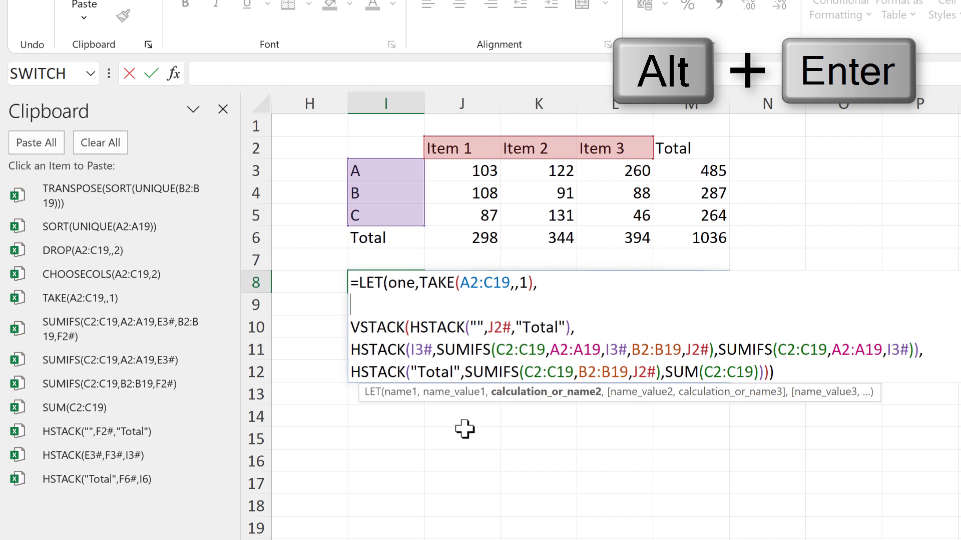
pyautogui.write('two,')
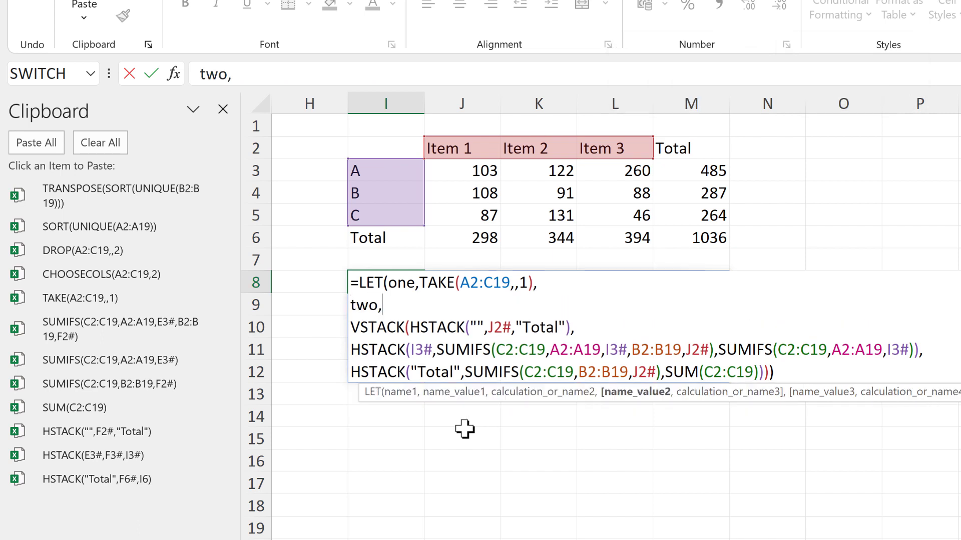
pyautogui.click(158, 275)
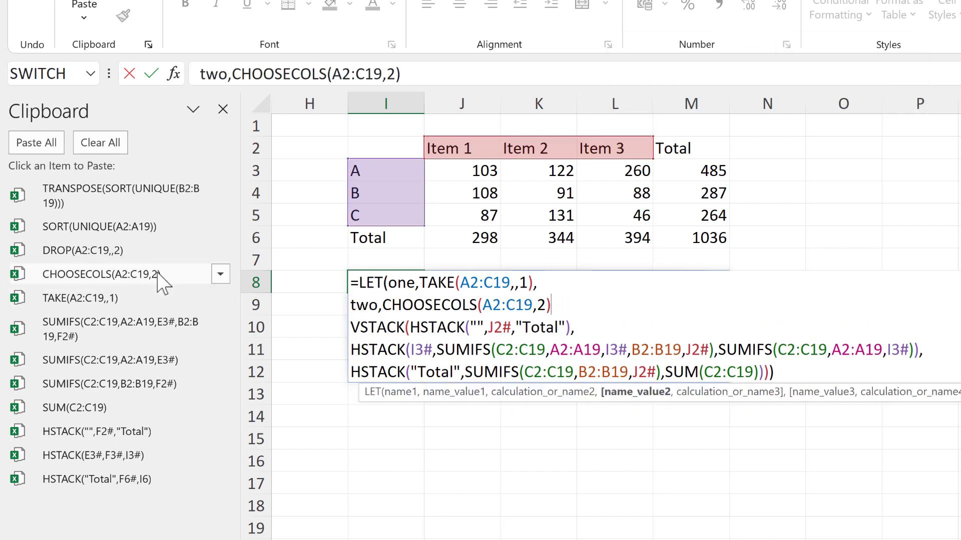
pyautogui.write(',')
pyautogui.hotkey('alt', 'Return')
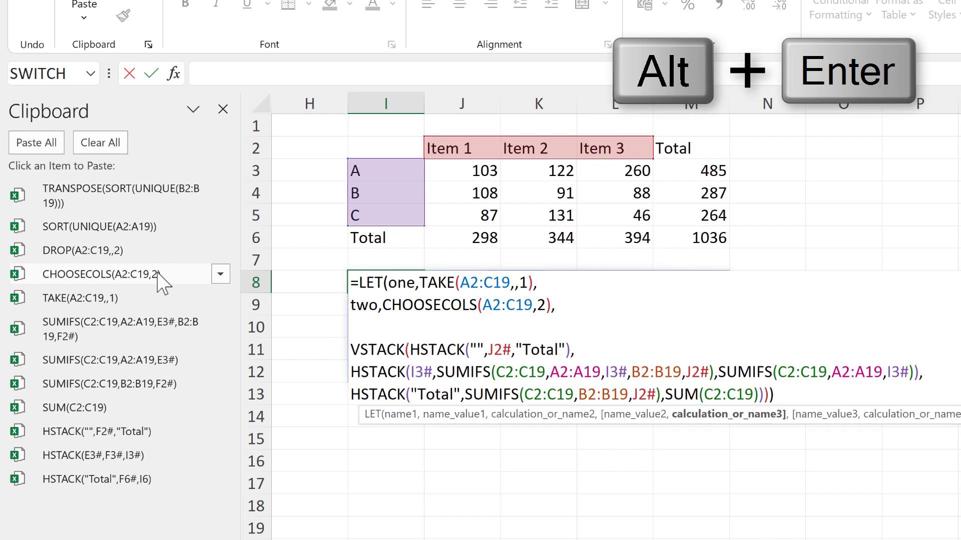
pyautogui.write('three,')
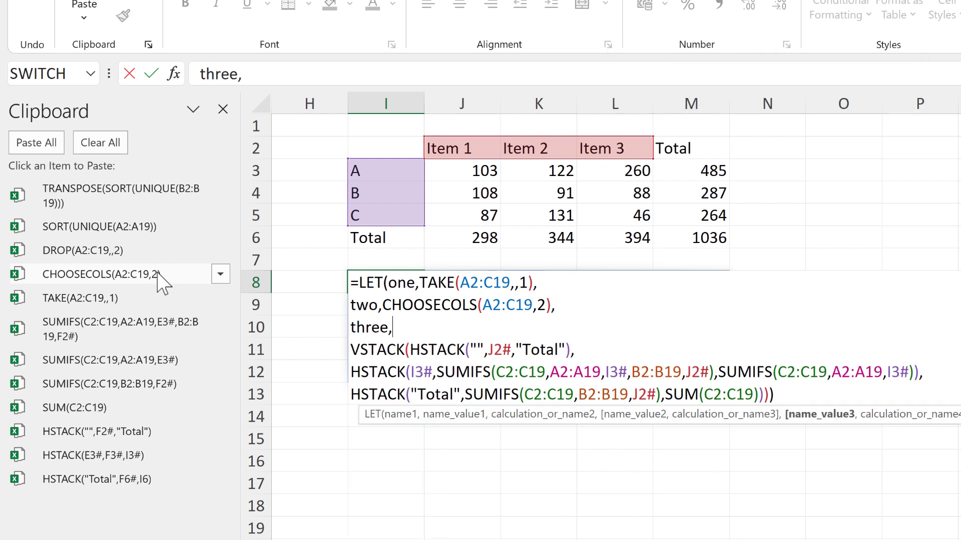
pyautogui.click(116, 256)
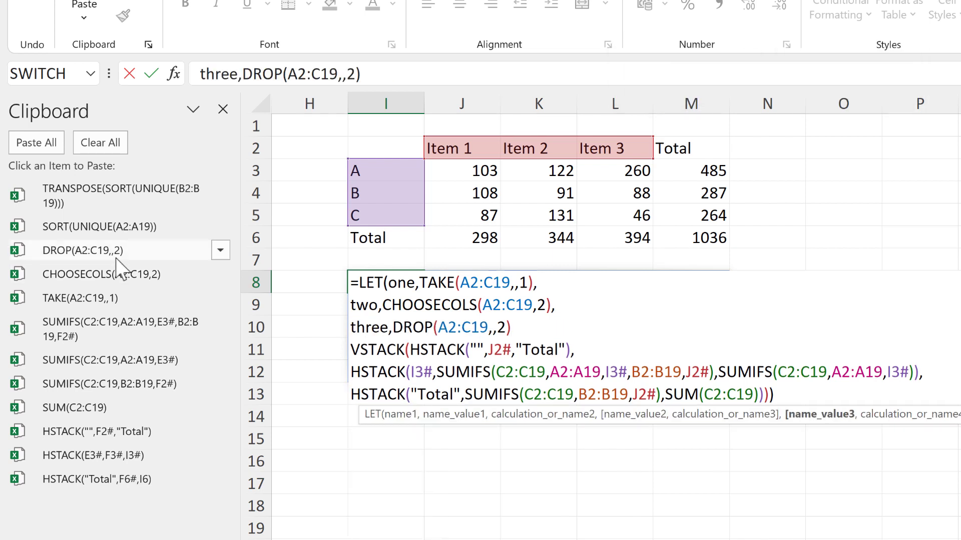
pyautogui.write(',')
pyautogui.hotkey('alt', 'Return')
# Define group1 as SORT(UNIQUE(A2:A19)) and group2 as TRANSPOSE(SORT(UNIQUE(B2:B19)))
pyautogui.write('group1,')
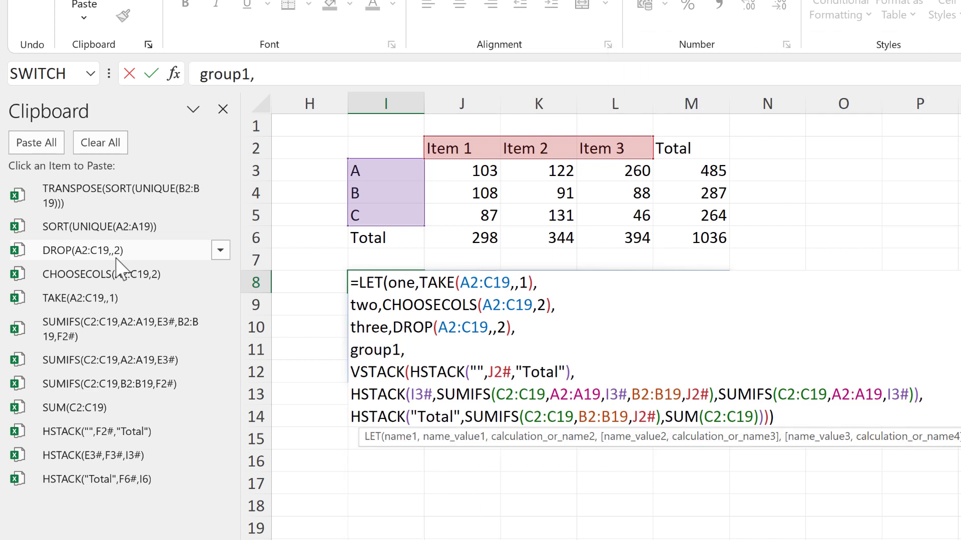
pyautogui.click(91, 229)
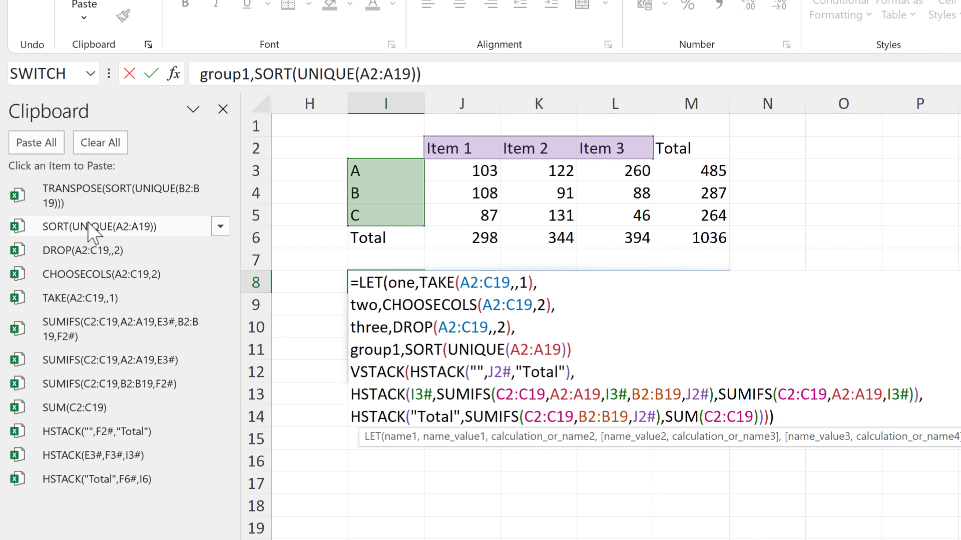
pyautogui.write(',')
pyautogui.hotkey('alt', 'Return')
pyautogui.write('g')
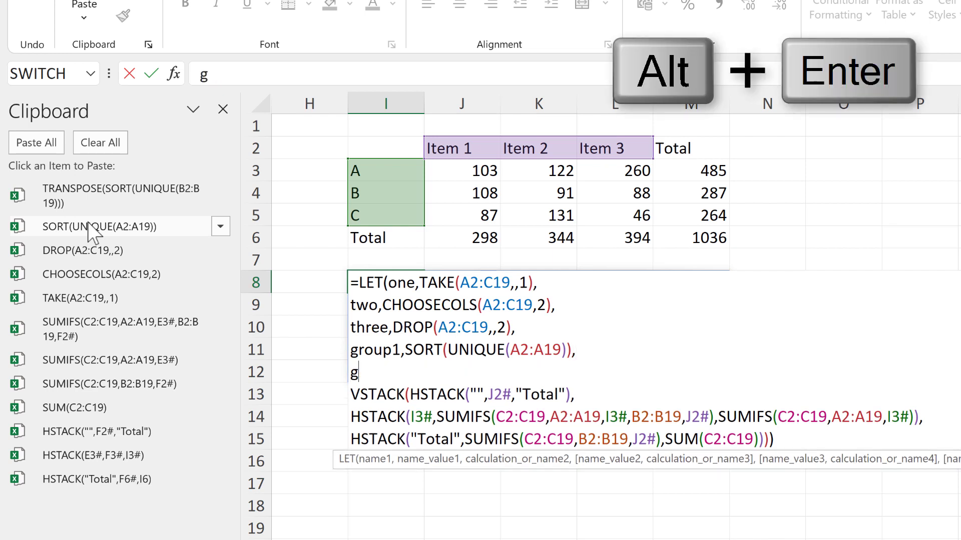
pyautogui.write('roup2,')
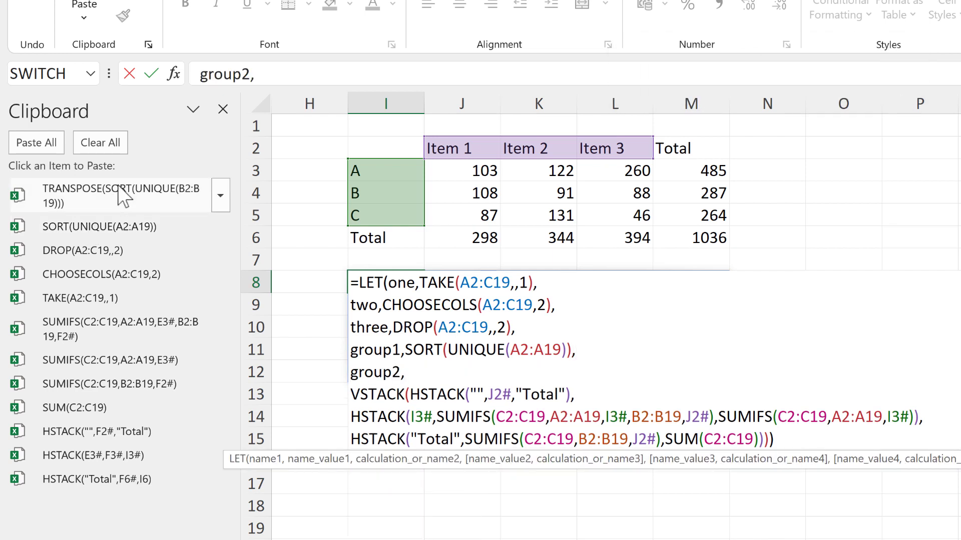
pyautogui.click(120, 195)
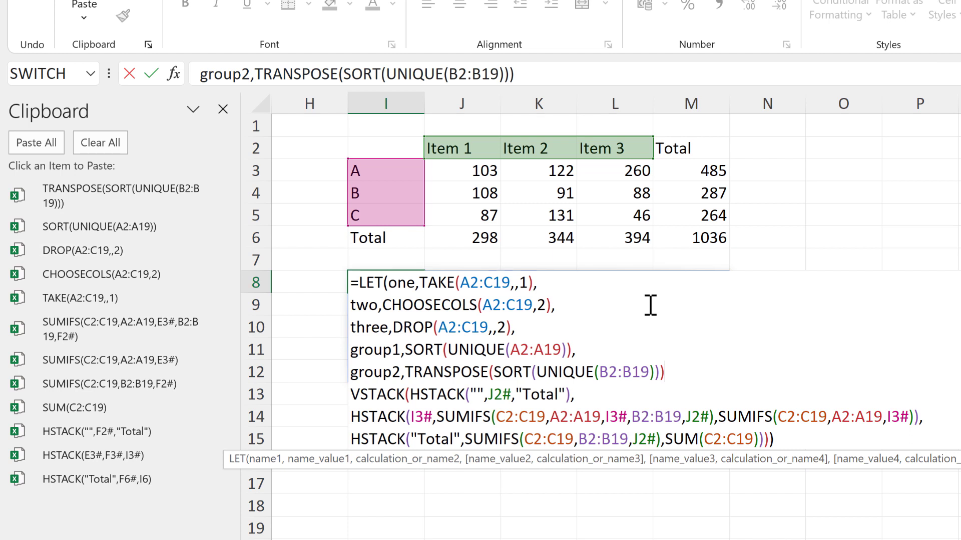
pyautogui.write(',')
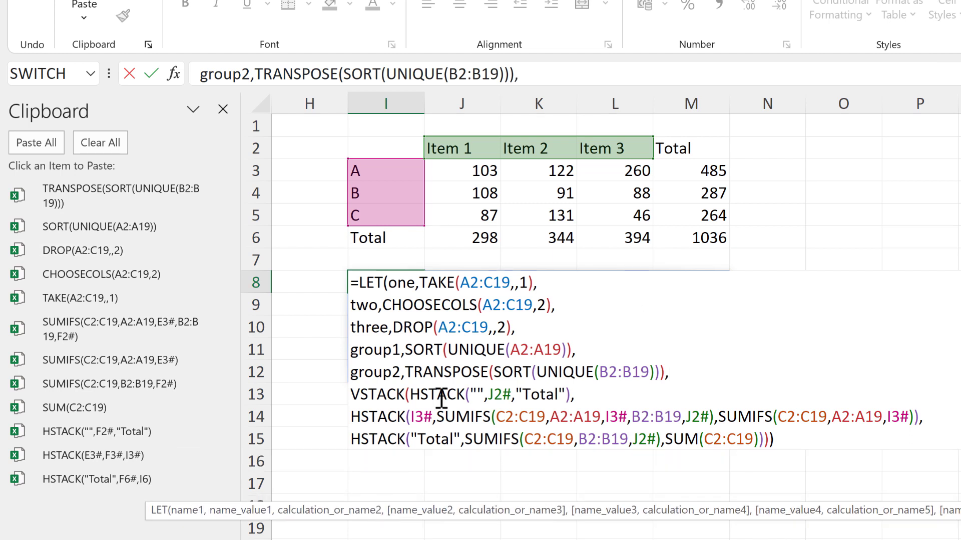
pyautogui.moveTo(350, 373); pyautogui.dragTo(401, 373)
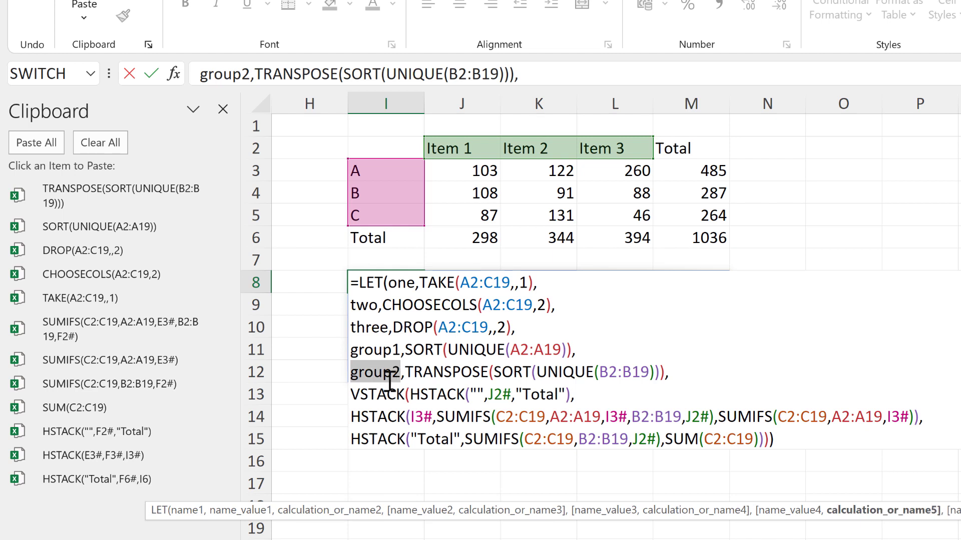
# Replace the three J2# references in I8's formula with group2 and commit, spilling totals into I8:M12
pyautogui.hotkey('ctrl', 'c')
pyautogui.click(403, 376)
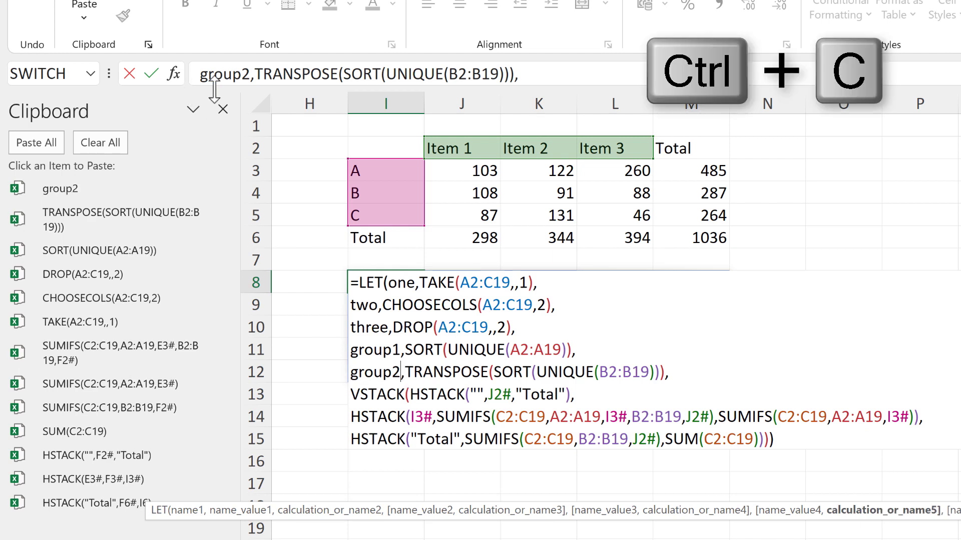
pyautogui.click(223, 111)
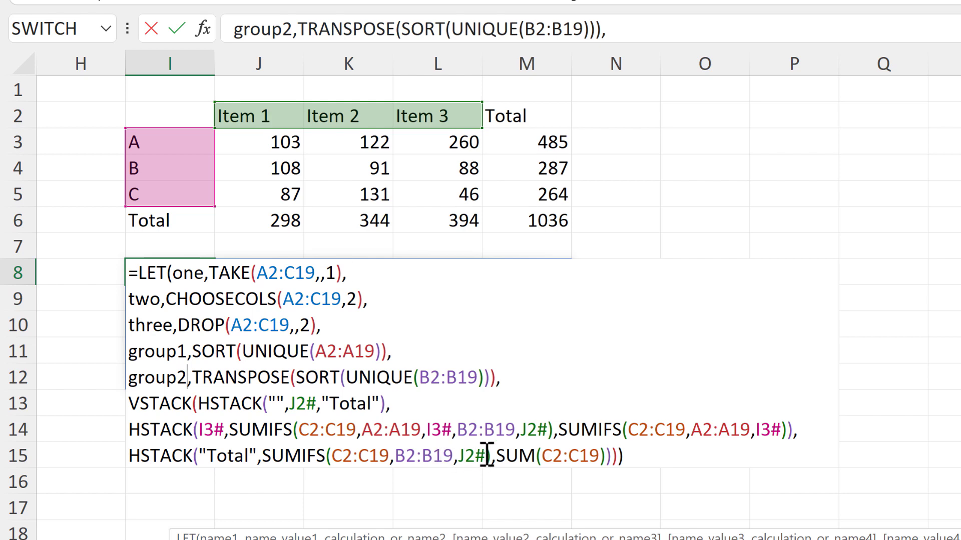
pyautogui.moveTo(485, 456); pyautogui.dragTo(463, 457)
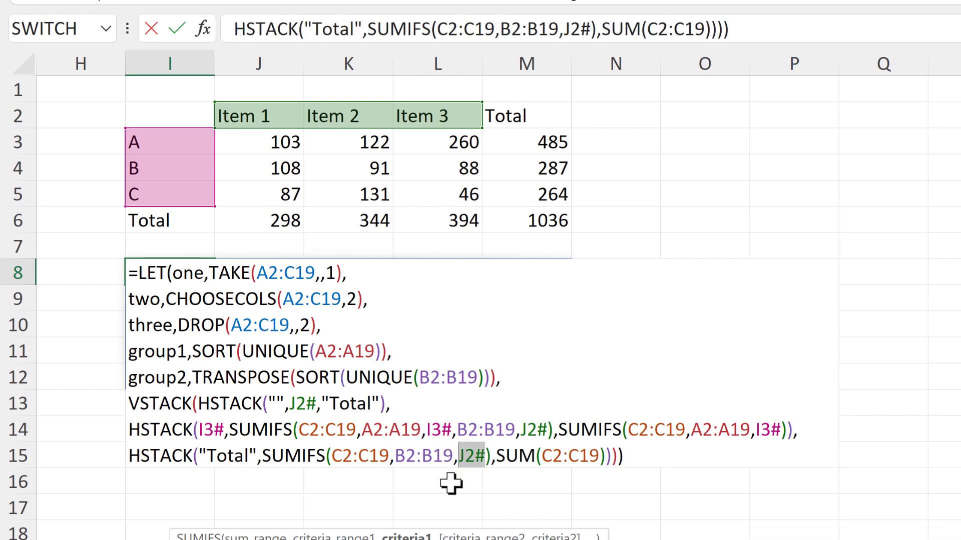
pyautogui.hotkey('ctrl', 'v')
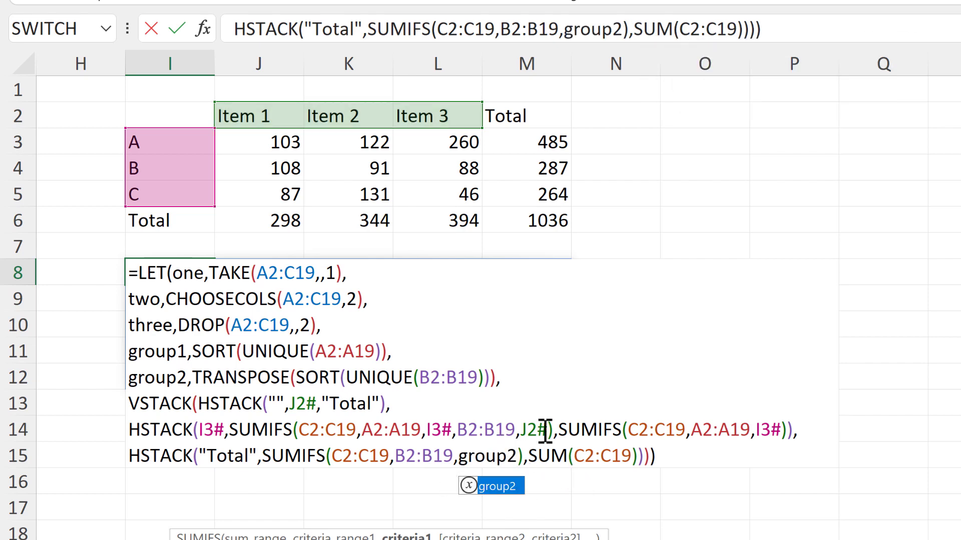
pyautogui.moveTo(547, 429); pyautogui.dragTo(520, 430)
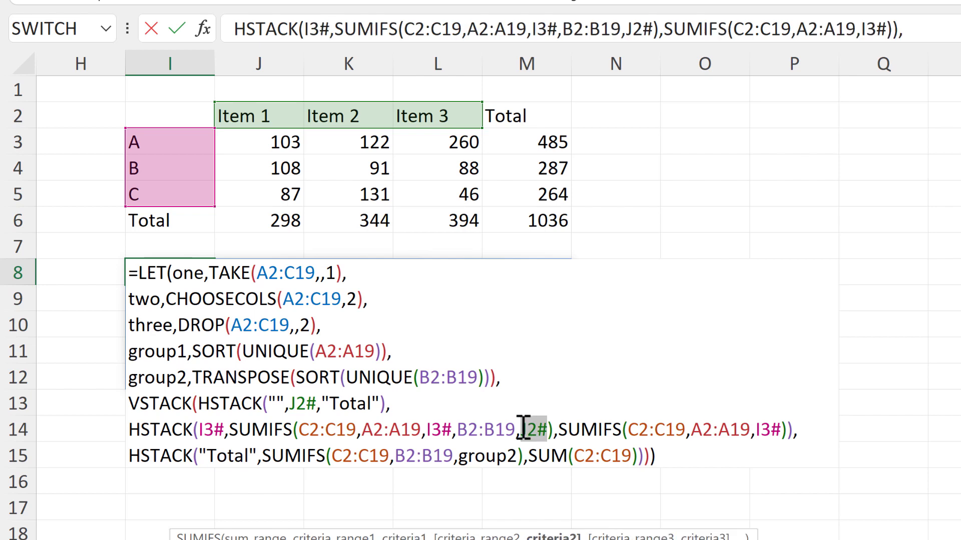
pyautogui.hotkey('ctrl', 'v')
pyautogui.doubleClick(297, 404)
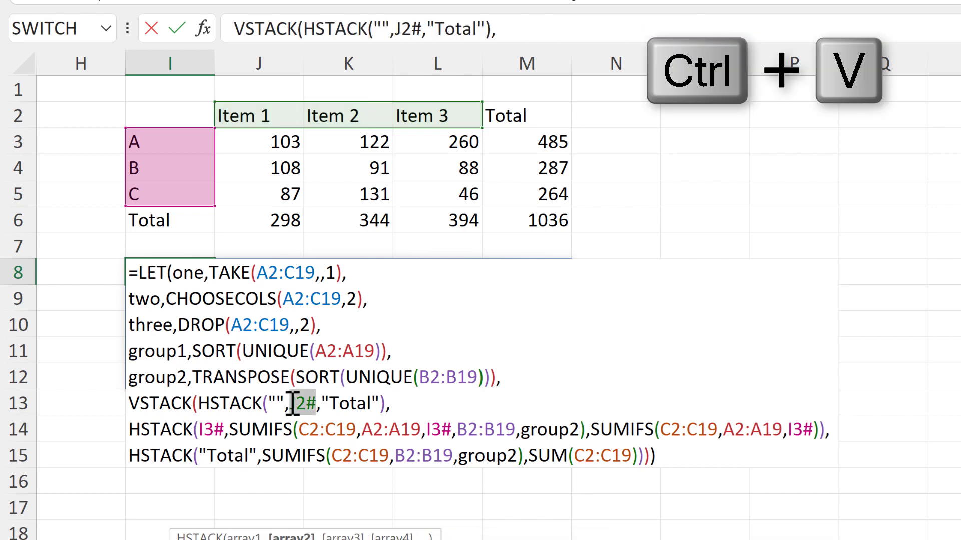
pyautogui.hotkey('ctrl', 'v')
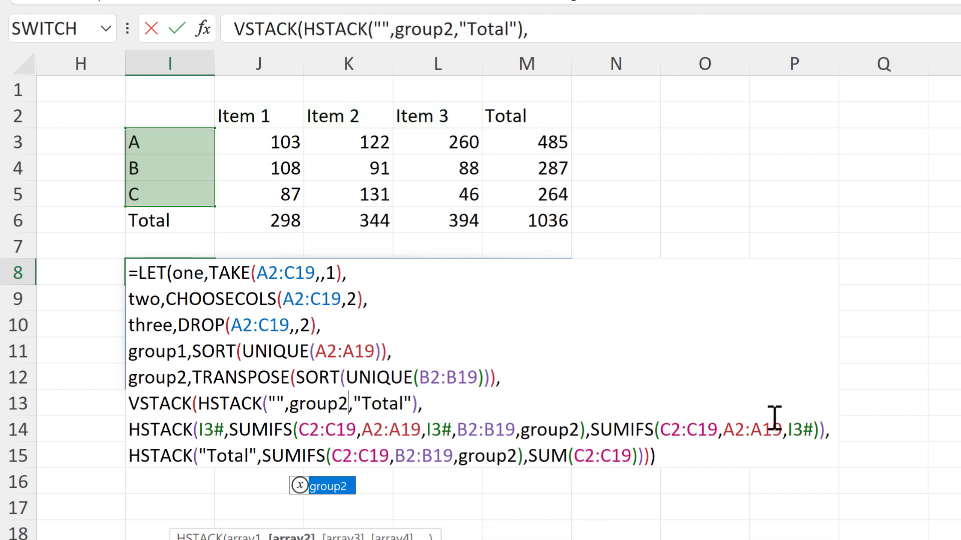
pyautogui.press('Return')
pyautogui.click(202, 272)
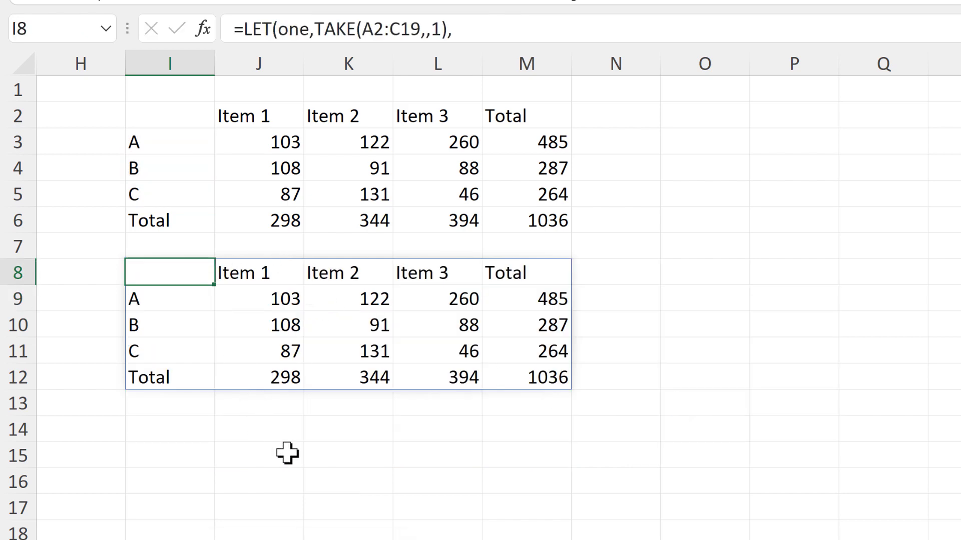
# Replace the three I3# references on the SUMIFS line with group1 and recommit the formula
pyautogui.press('F2')
pyautogui.moveTo(130, 358); pyautogui.dragTo(189, 354)
pyautogui.hotkey('ctrl', 'c')
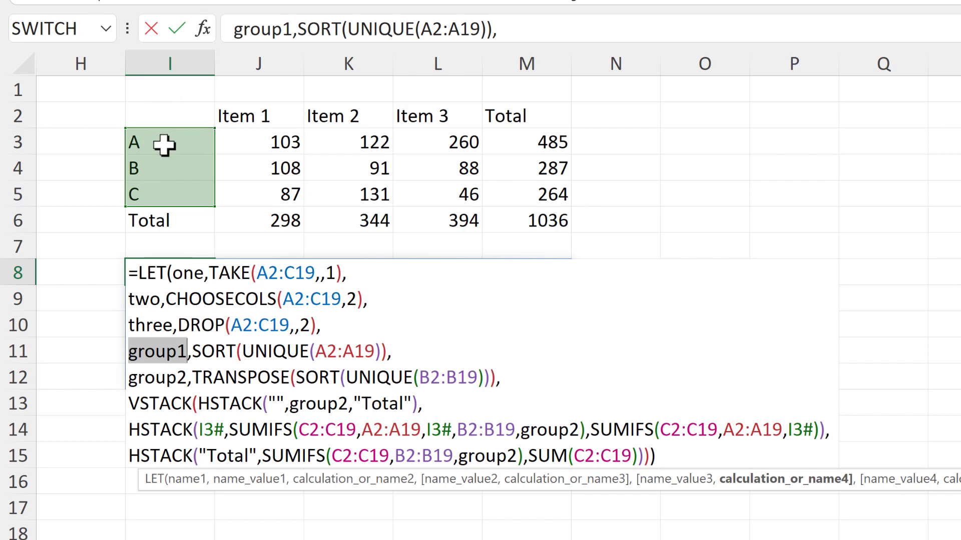
pyautogui.doubleClick(795, 431)
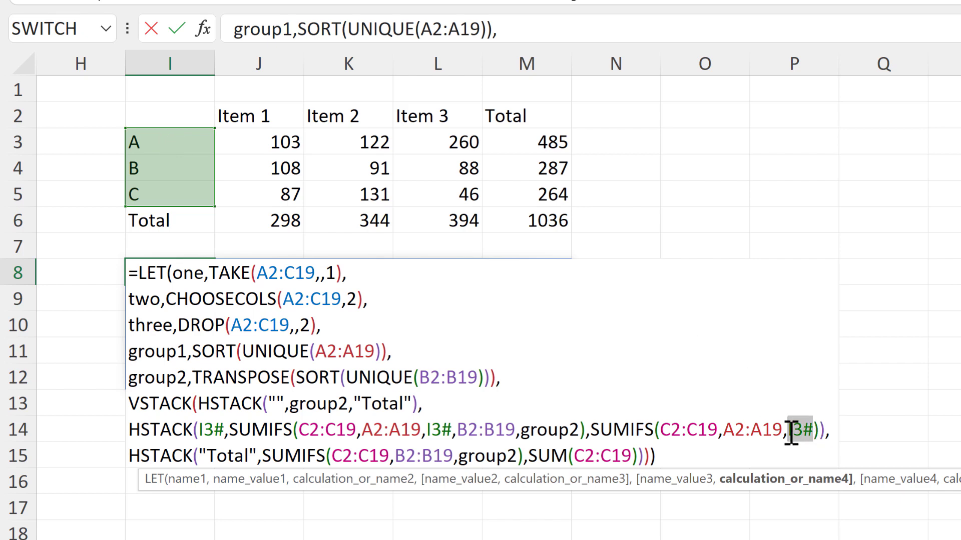
pyautogui.hotkey('ctrl', 'v')
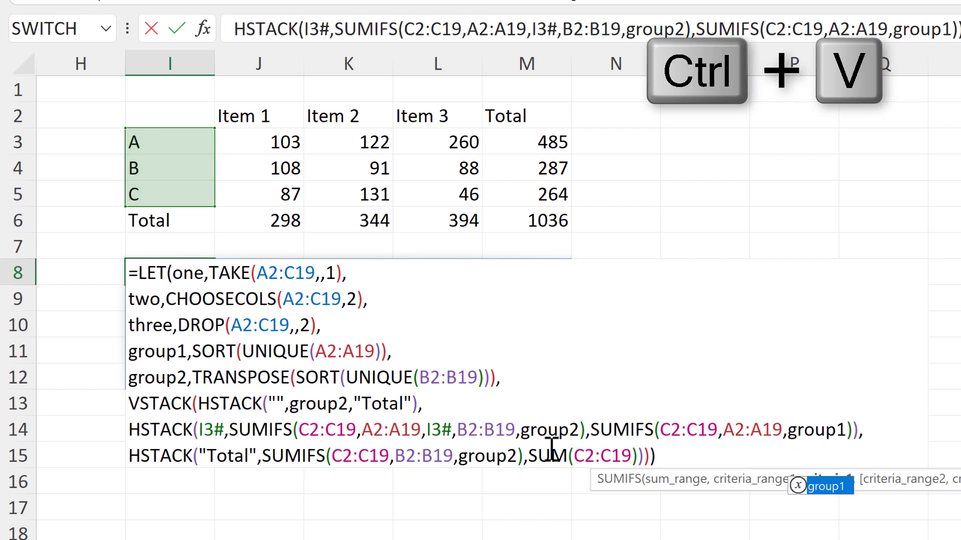
pyautogui.doubleClick(436, 430)
pyautogui.hotkey('ctrl', 'v')
pyautogui.doubleClick(196, 430)
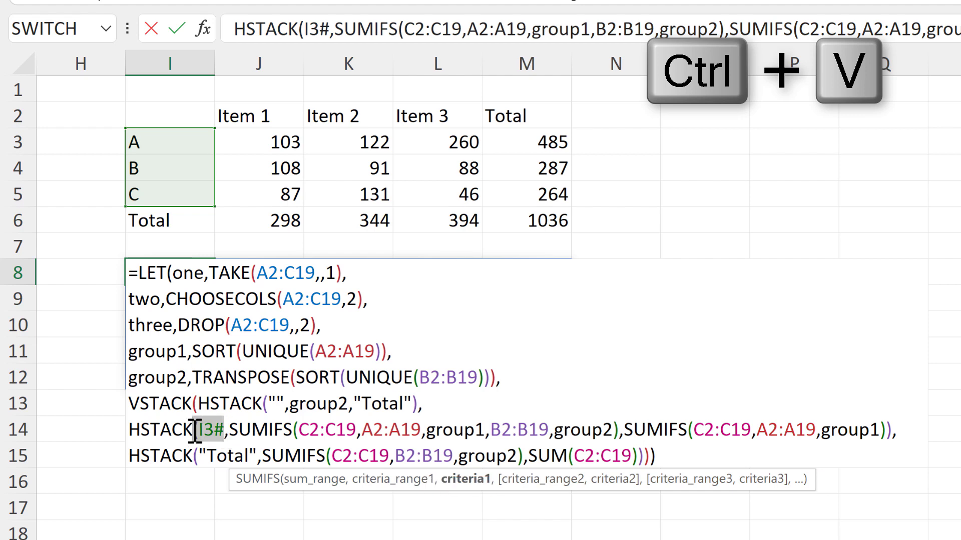
pyautogui.hotkey('ctrl', 'v')
pyautogui.press('Return')
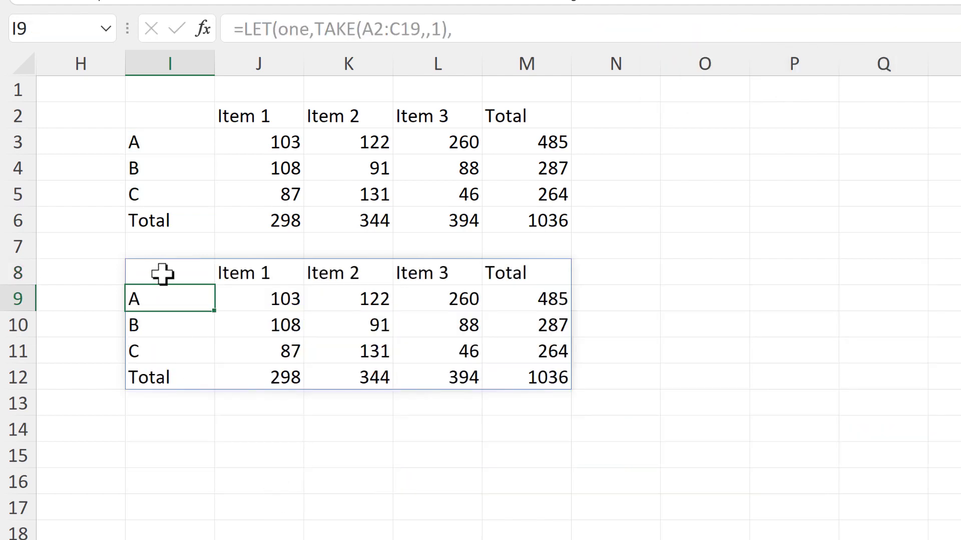
# Copy the LET variable name three from I8's formula
pyautogui.click(163, 261)
pyautogui.press('F2')
pyautogui.moveTo(129, 325); pyautogui.dragTo(173, 326)
pyautogui.hotkey('ctrl', 'c')
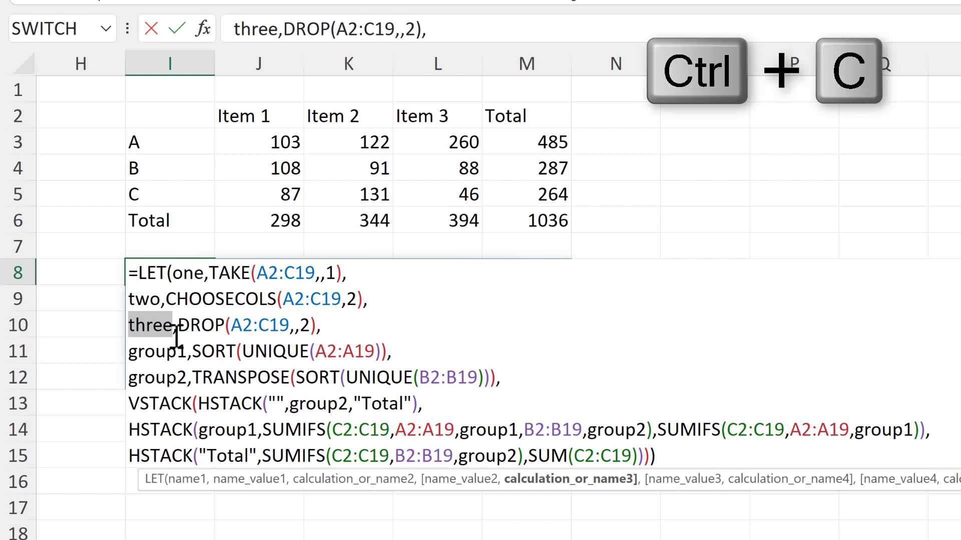
pyautogui.click(179, 329)
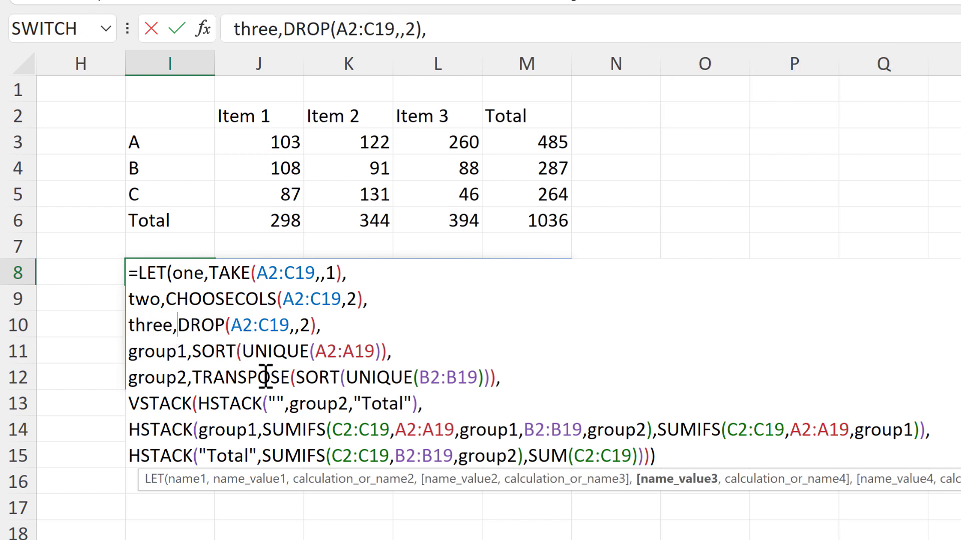
pyautogui.moveTo(386, 482); pyautogui.dragTo(396, 516)
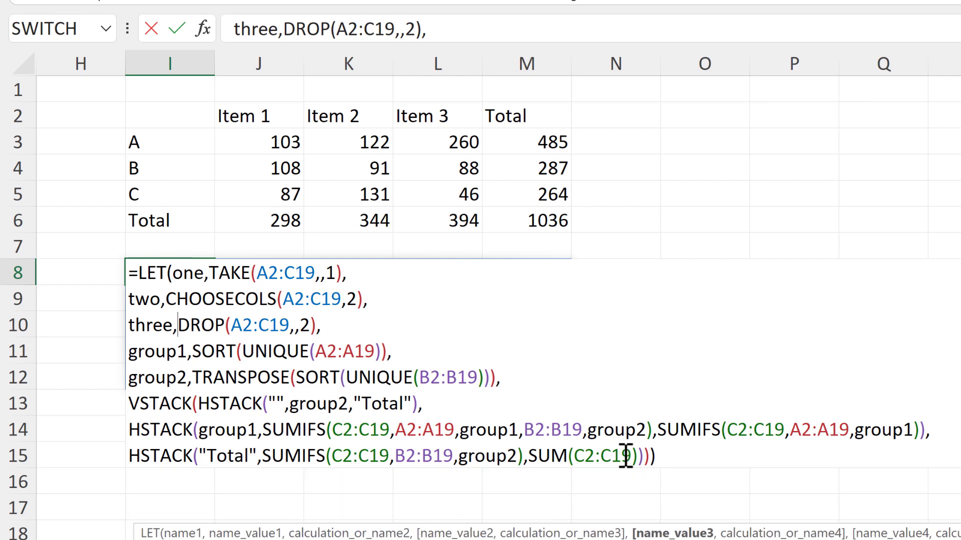
# Replace the four C2:C19 ranges in SUM, the totals line and both SUMIFS with three, then commit
pyautogui.moveTo(631, 456); pyautogui.dragTo(574, 456)
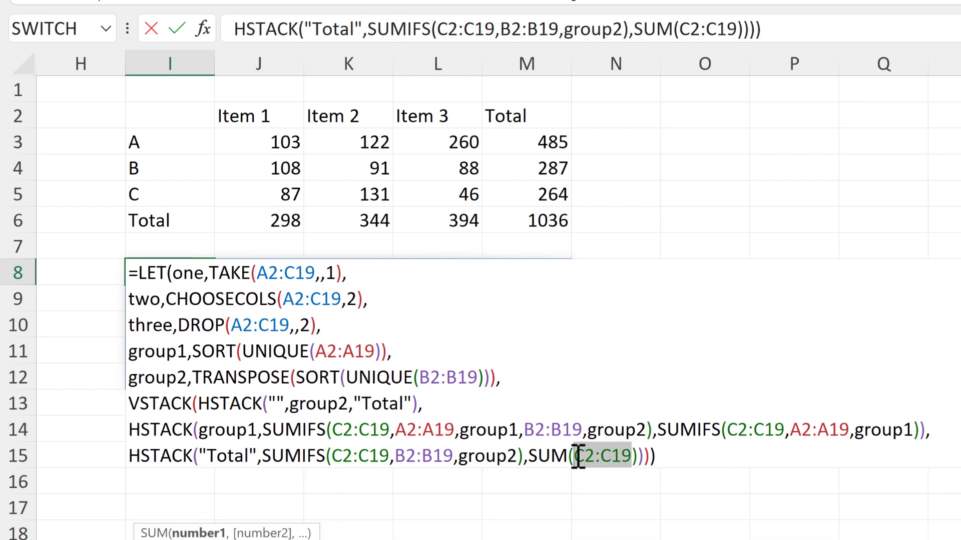
pyautogui.hotkey('ctrl', 'v')
pyautogui.moveTo(394, 456); pyautogui.dragTo(329, 456)
pyautogui.hotkey('ctrl', 'v')
pyautogui.moveTo(782, 430); pyautogui.dragTo(729, 429)
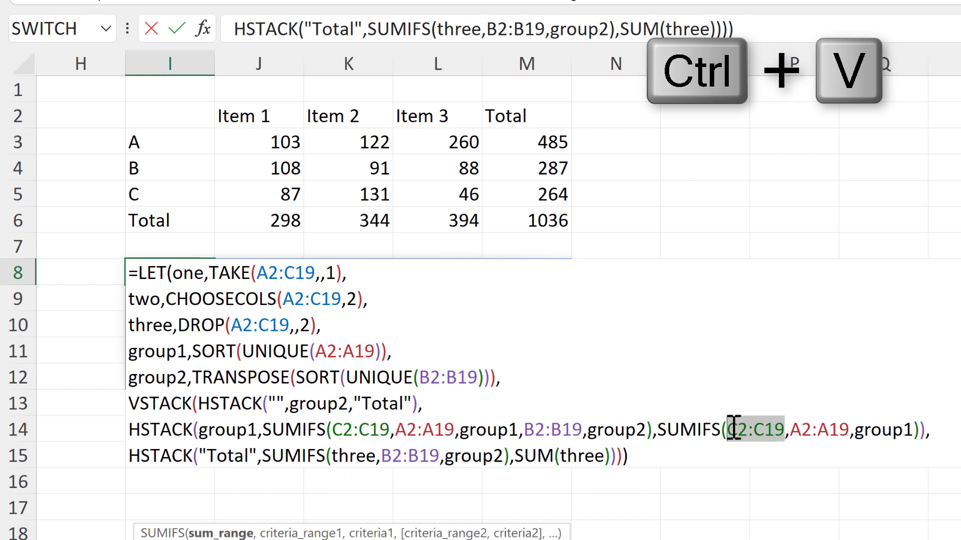
pyautogui.hotkey('ctrl', 'v')
pyautogui.moveTo(394, 429); pyautogui.dragTo(334, 429)
pyautogui.hotkey('ctrl', 'v')
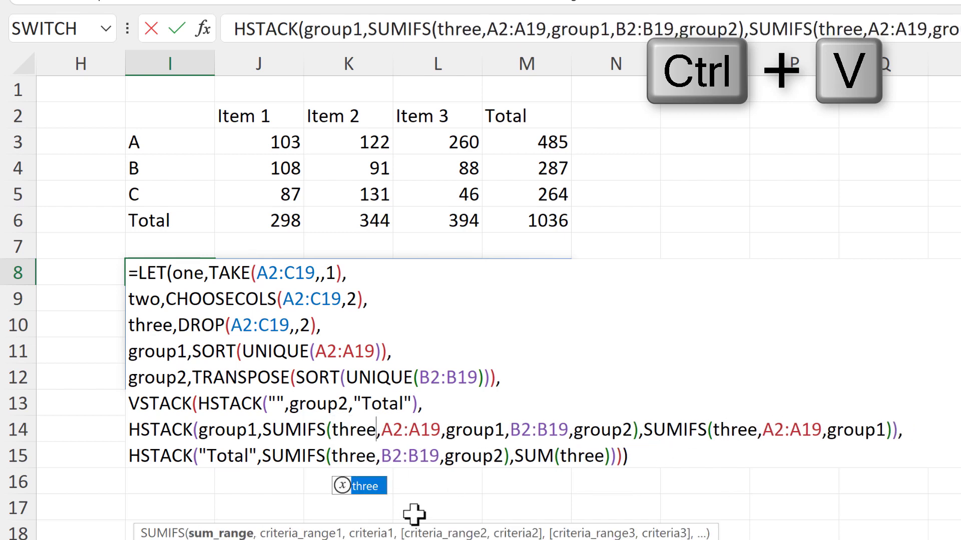
pyautogui.press('Return')
pyautogui.click(193, 266)
pyautogui.press('F2')
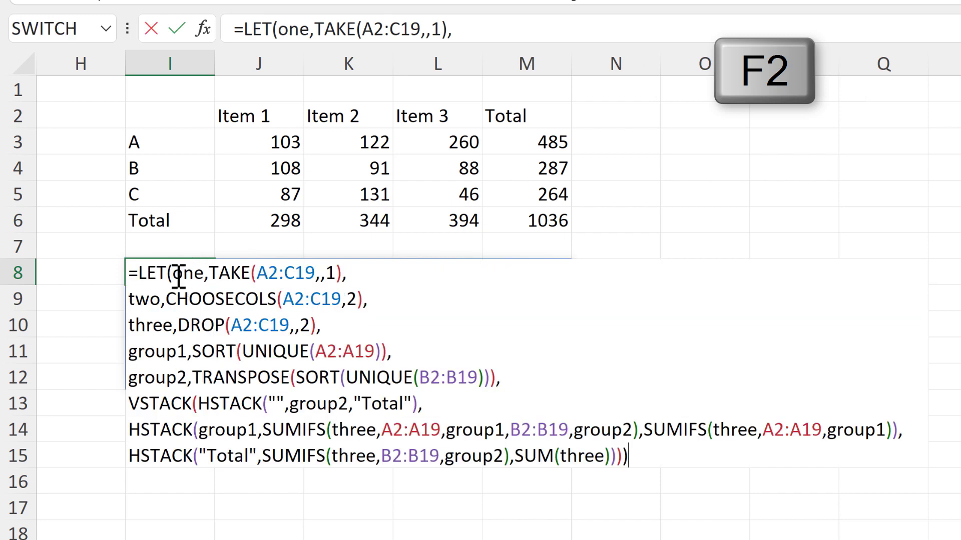
# Replace both A2:A19 ranges in SUMIFS and the one inside UNIQUE with the name one, then commit
pyautogui.moveTo(175, 275); pyautogui.dragTo(206, 278)
pyautogui.hotkey('ctrl', 'c')
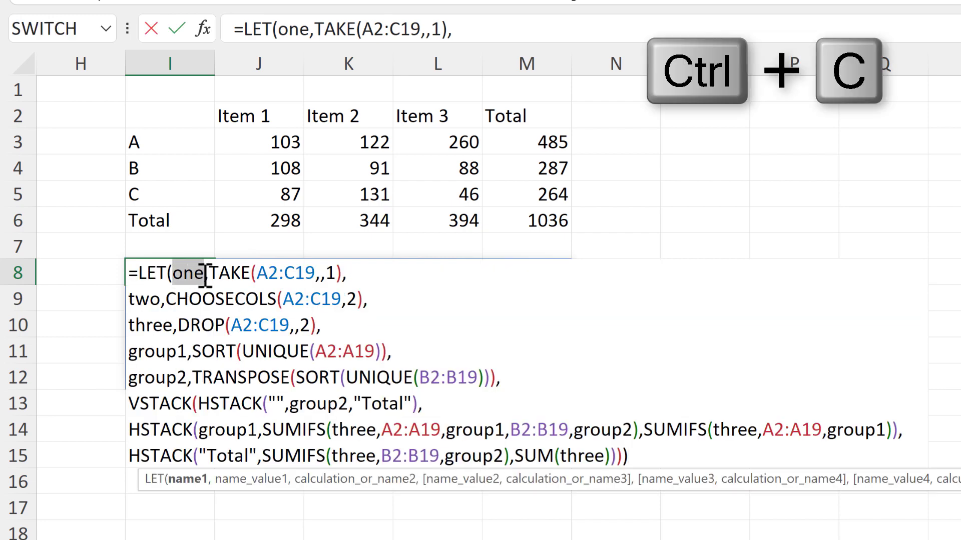
pyautogui.click(366, 272)
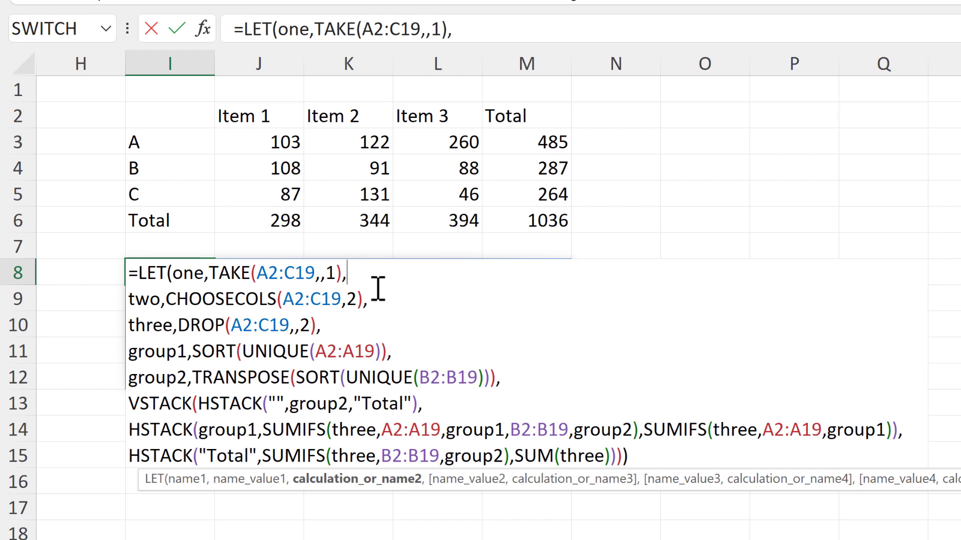
pyautogui.moveTo(823, 430); pyautogui.dragTo(769, 431)
pyautogui.hotkey('ctrl', 'v')
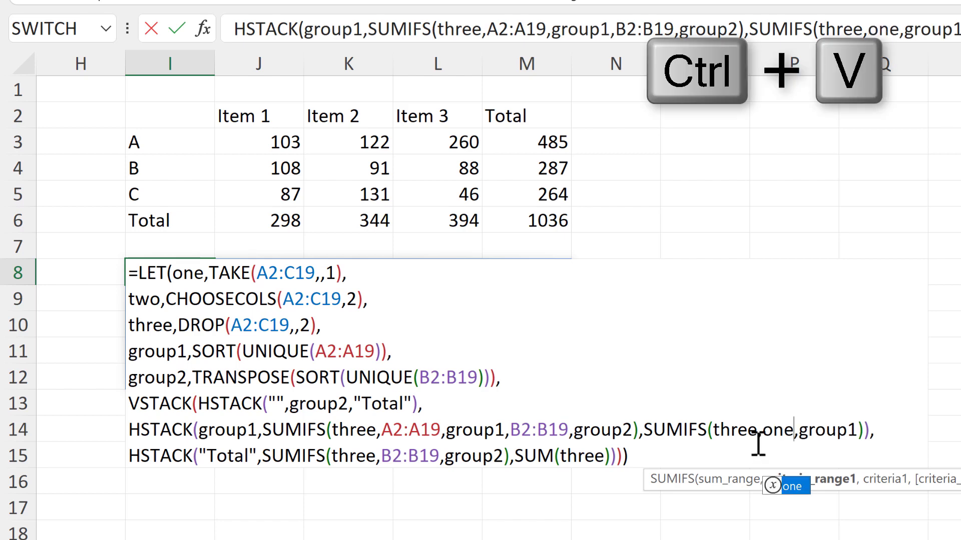
pyautogui.moveTo(384, 429); pyautogui.dragTo(435, 432)
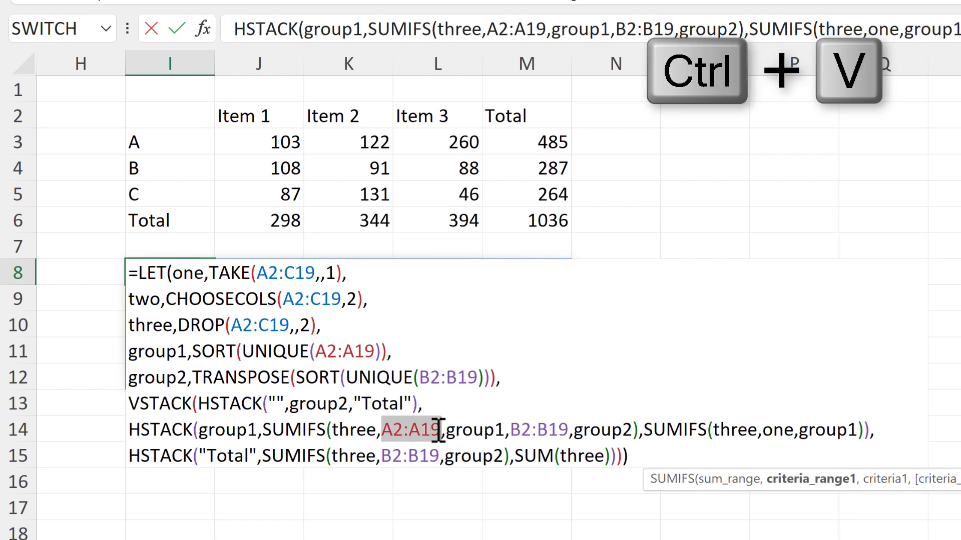
pyautogui.hotkey('ctrl', 'v')
pyautogui.moveTo(316, 351); pyautogui.dragTo(375, 351)
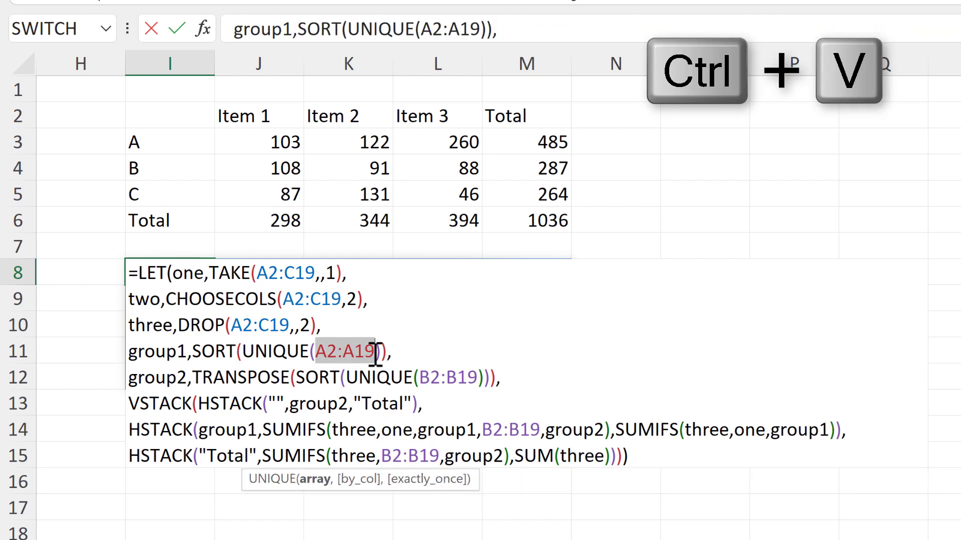
pyautogui.hotkey('ctrl', 'v')
pyautogui.press('Return')
# Replace B2:B19 on the SUMIFS line with two and commit, producing #VALUE! and #N/A errors
pyautogui.click(209, 271)
pyautogui.press('F2')
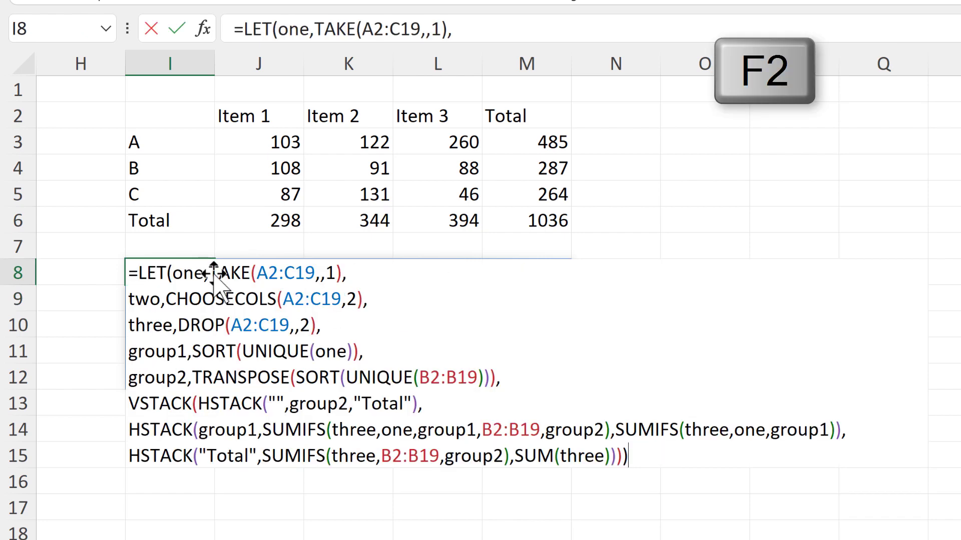
pyautogui.moveTo(128, 299); pyautogui.dragTo(159, 299)
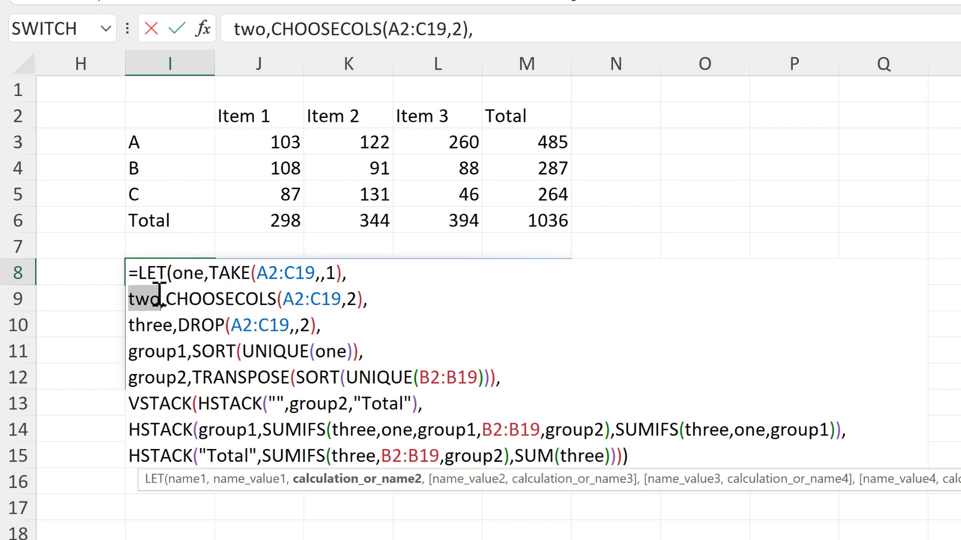
pyautogui.hotkey('ctrl', 'c')
pyautogui.click(170, 308)
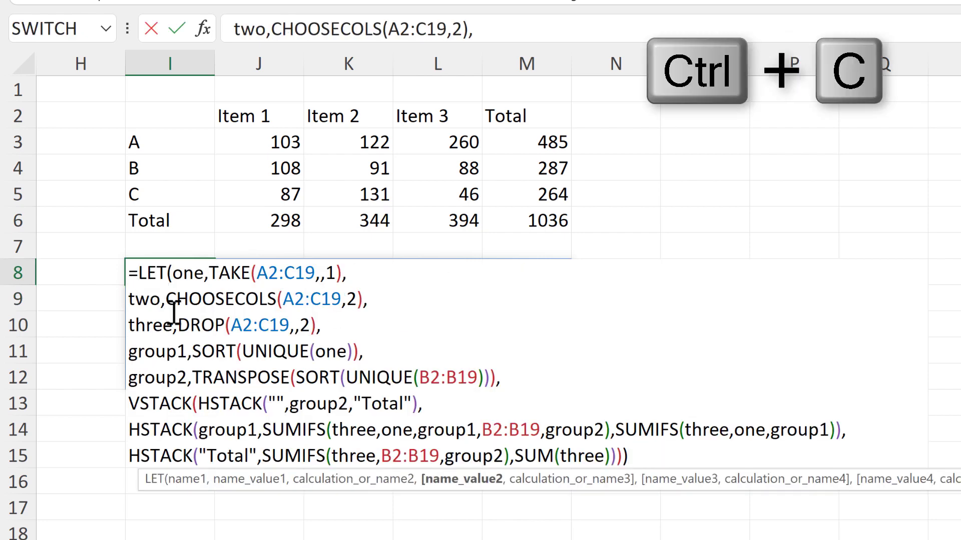
pyautogui.moveTo(482, 429); pyautogui.dragTo(540, 431)
pyautogui.hotkey('ctrl', 'v')
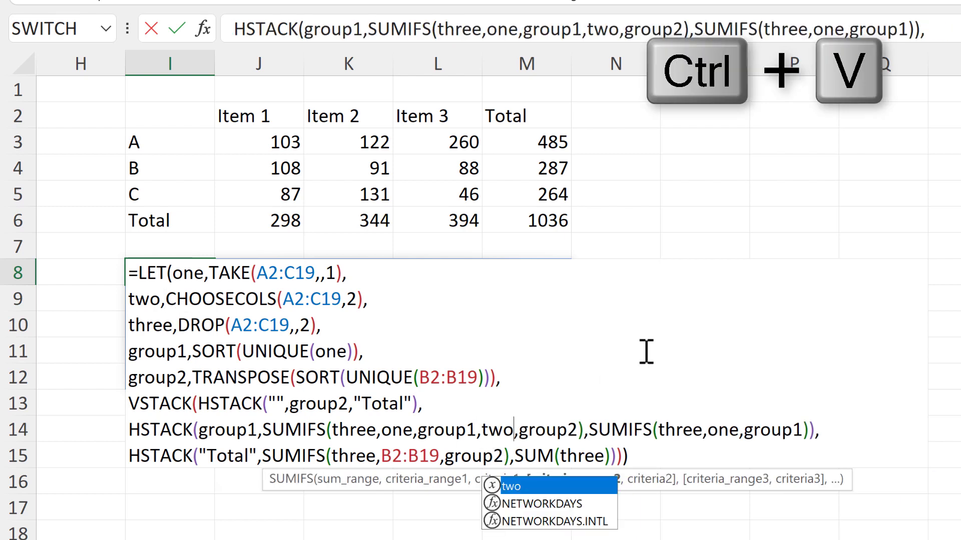
pyautogui.press('Return')
pyautogui.click(186, 278)
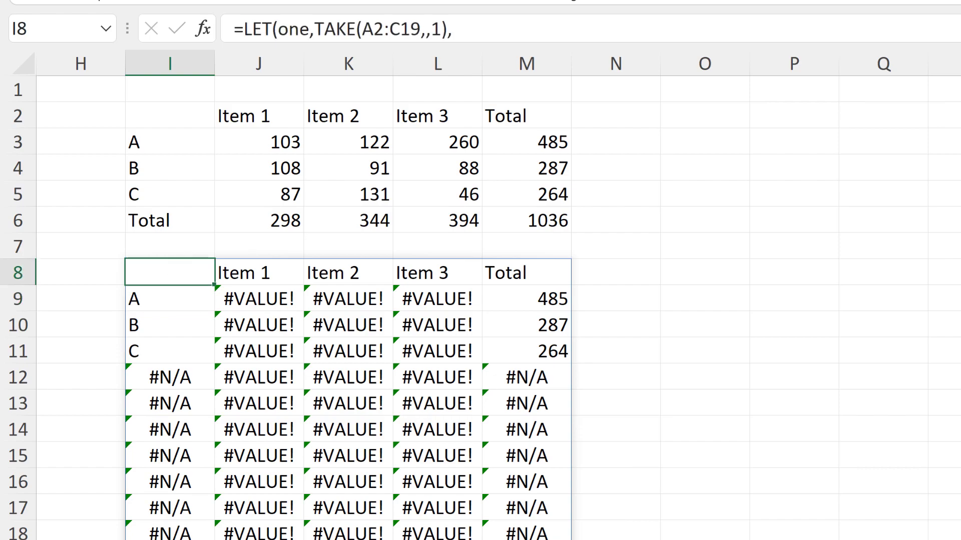
# Replace F2's CHOOSECOLS formula with =INDEX(A2:C19,,2) to spill the Item list
pyautogui.moveTo(821, 524); pyautogui.dragTo(749, 538)
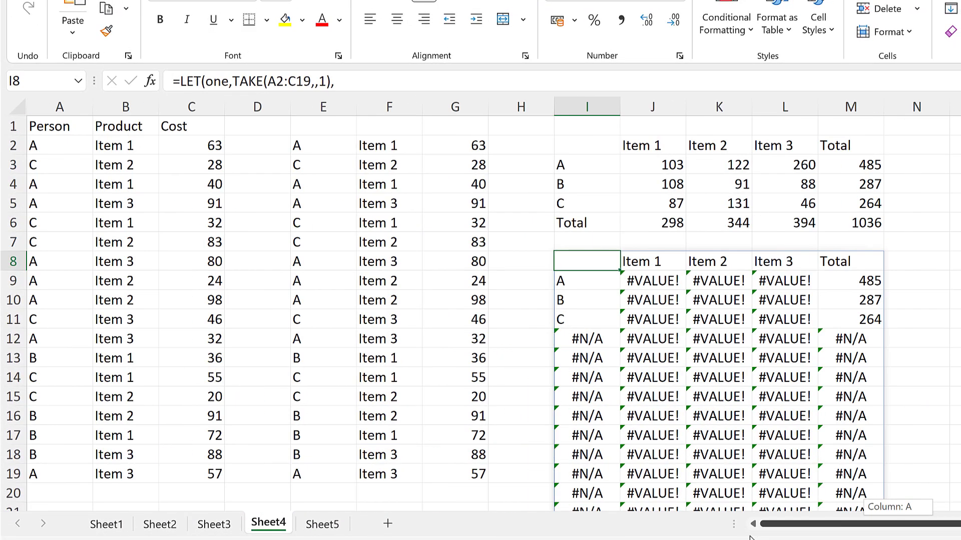
pyautogui.click(317, 149)
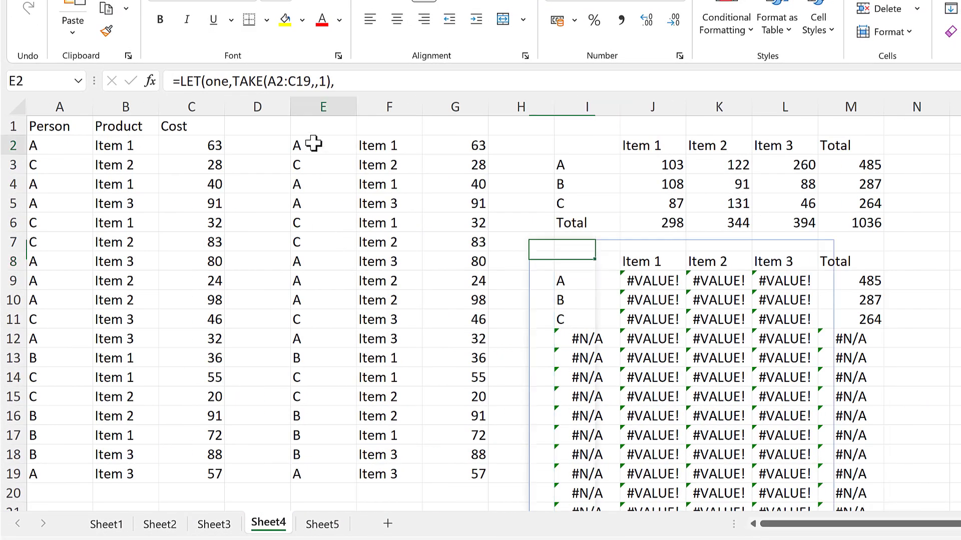
pyautogui.click(383, 143)
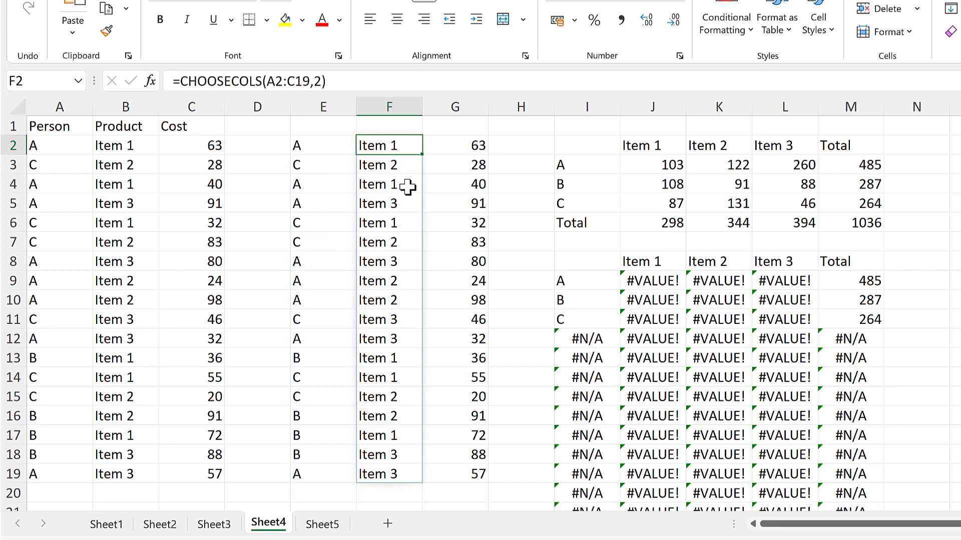
pyautogui.press('Delete')
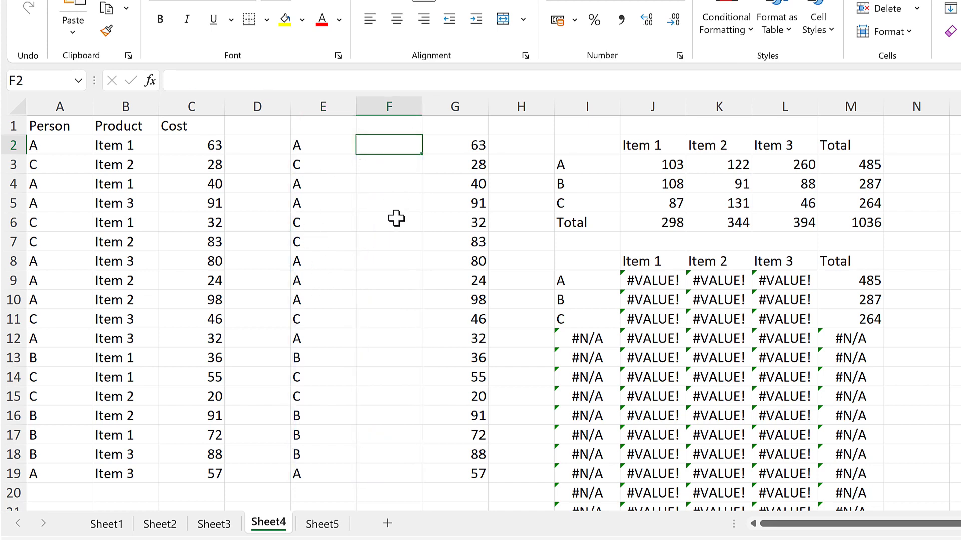
pyautogui.write('=')
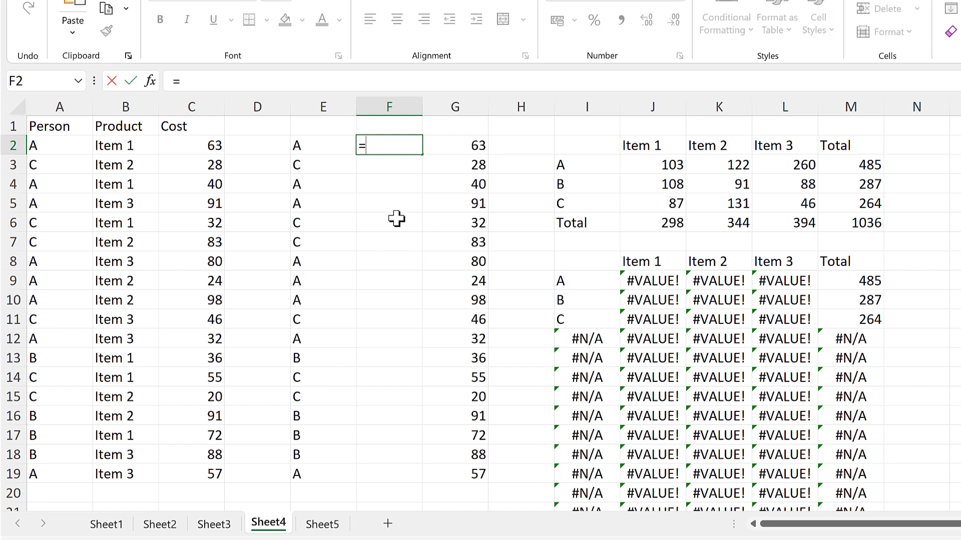
pyautogui.write('index')
pyautogui.press('Tab')
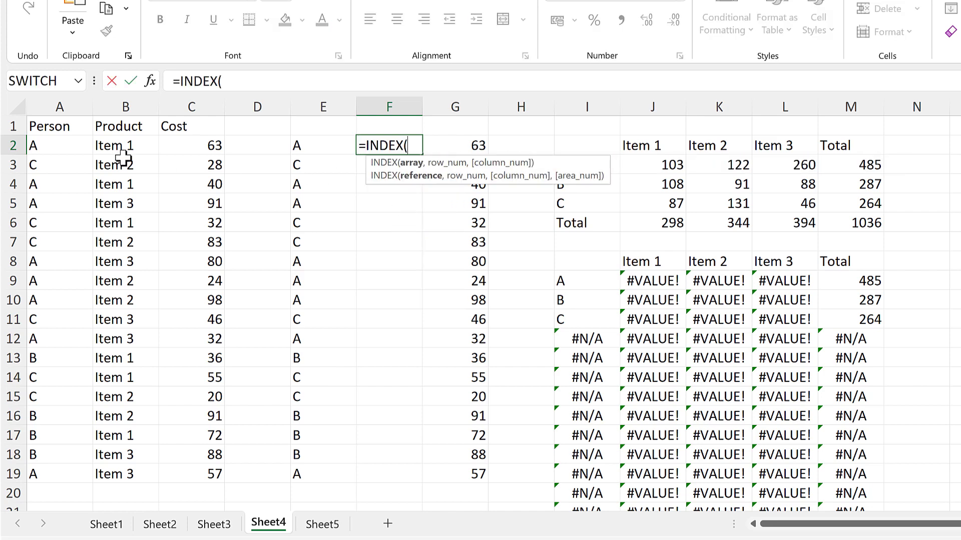
pyautogui.moveTo(70, 152); pyautogui.dragTo(202, 473)
pyautogui.write(',')
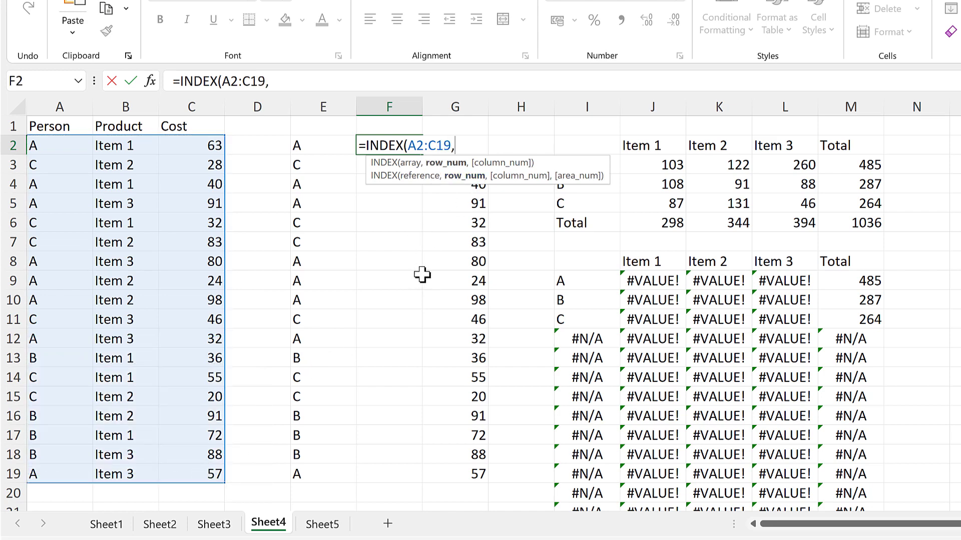
pyautogui.write(',')
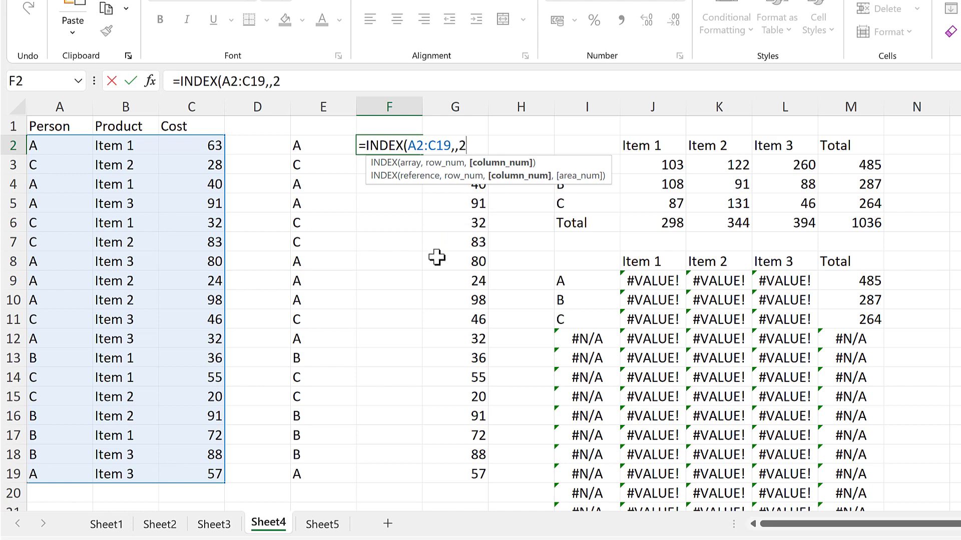
pyautogui.write('2')
pyautogui.press('Return')
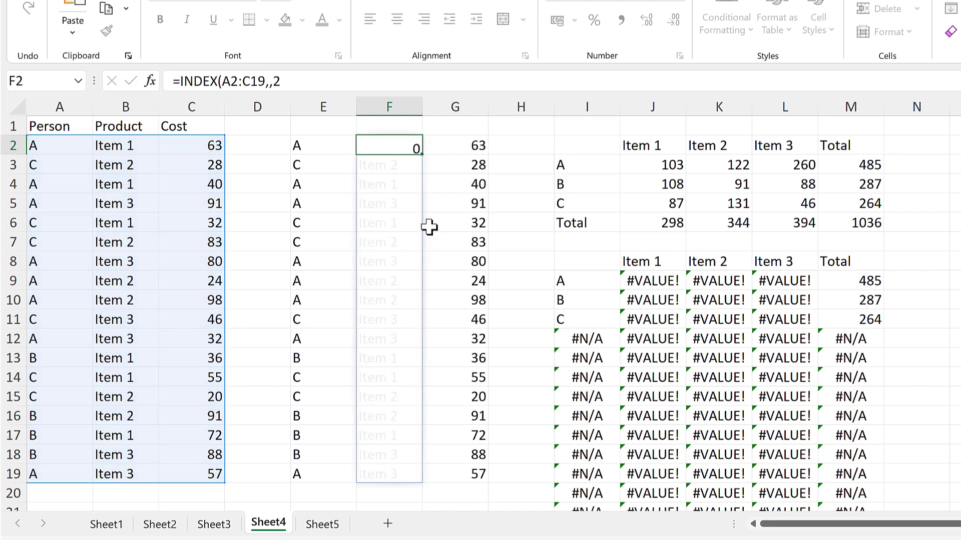
# Copy the INDEX(A2:C19,,2) expression from F2's formula and select the summary in I8
pyautogui.click(405, 149)
pyautogui.click(224, 81)
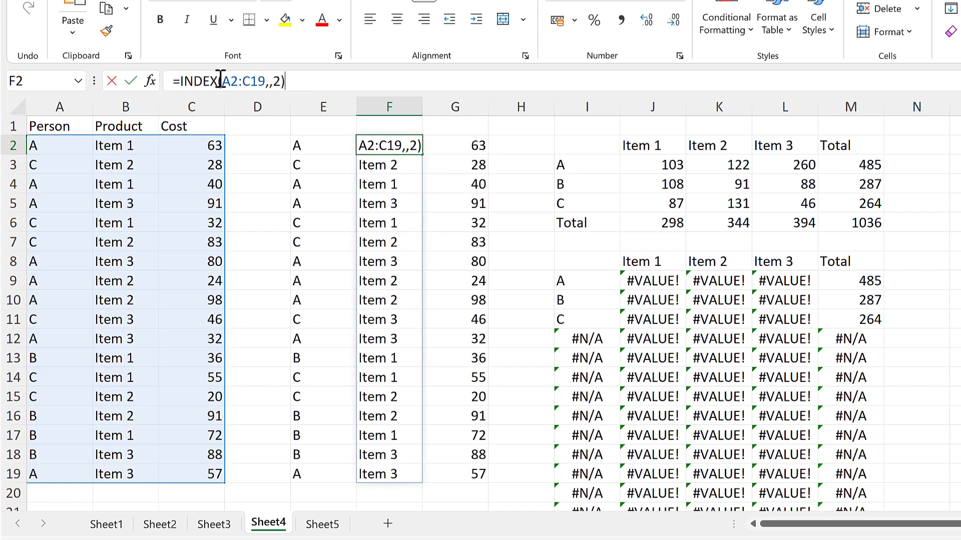
pyautogui.moveTo(284, 81); pyautogui.dragTo(188, 81)
pyautogui.hotkey('ctrl', 'c')
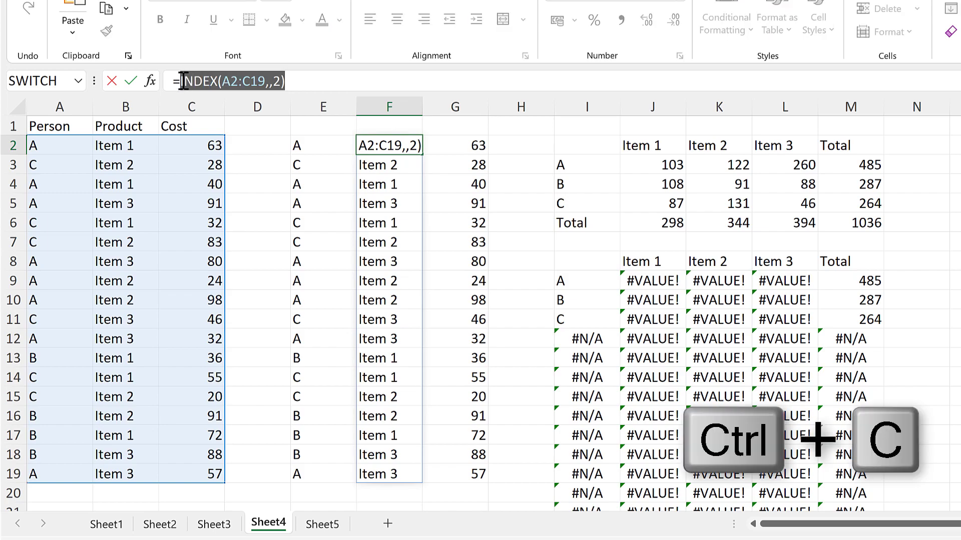
pyautogui.press('Escape')
pyautogui.click(603, 256)
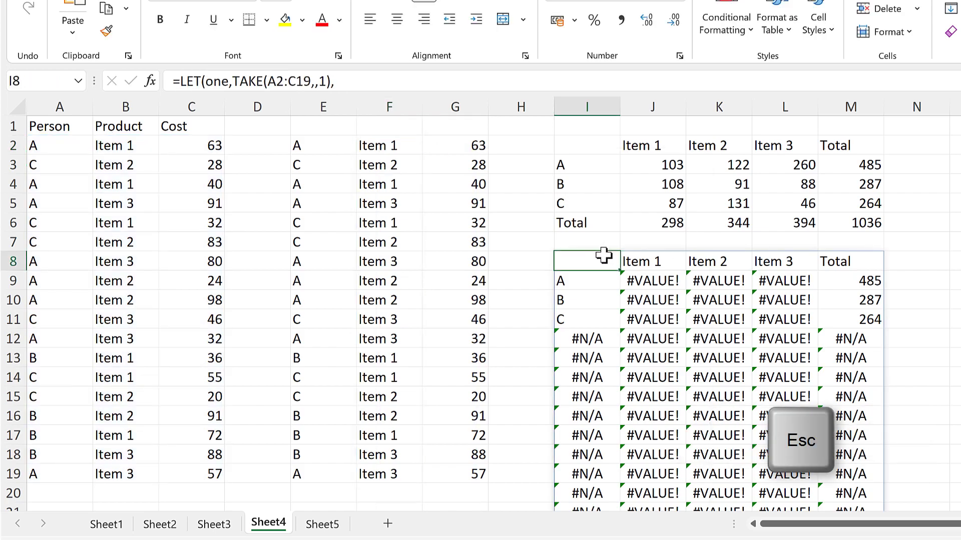
# Swap CHOOSECOLS(A2:C19,2) in I8's LET for the copied INDEX(A2:C19,,2) expression
pyautogui.press('F2')
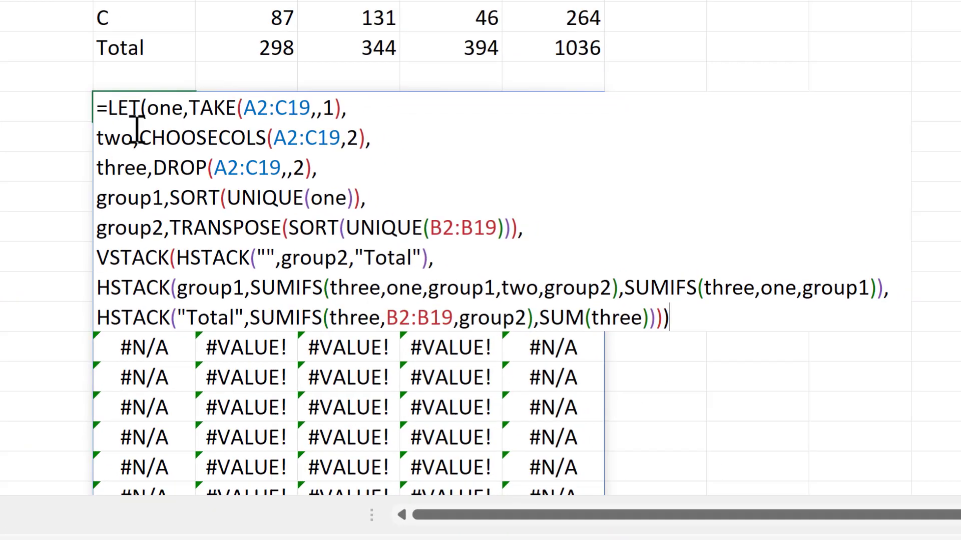
pyautogui.moveTo(143, 136); pyautogui.dragTo(368, 137)
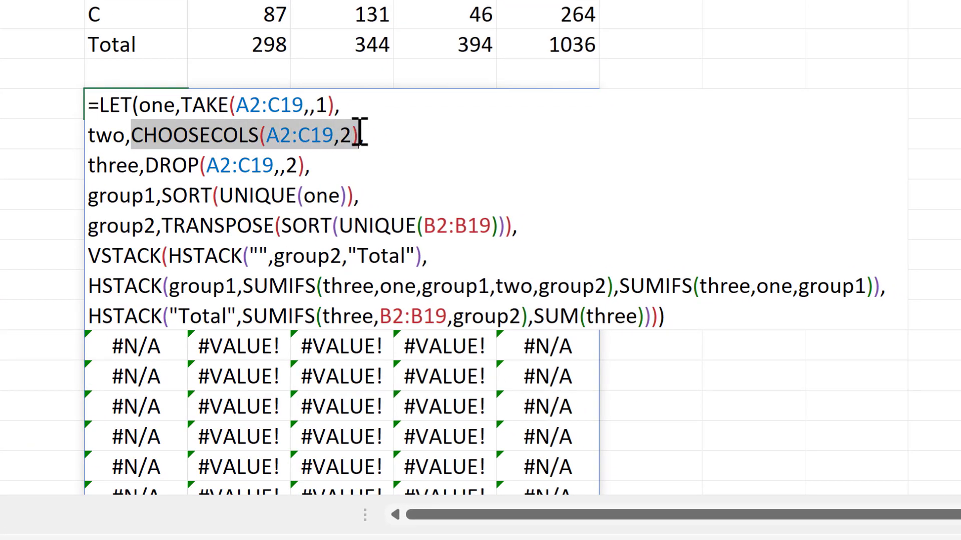
pyautogui.hotkey('ctrl', 'v')
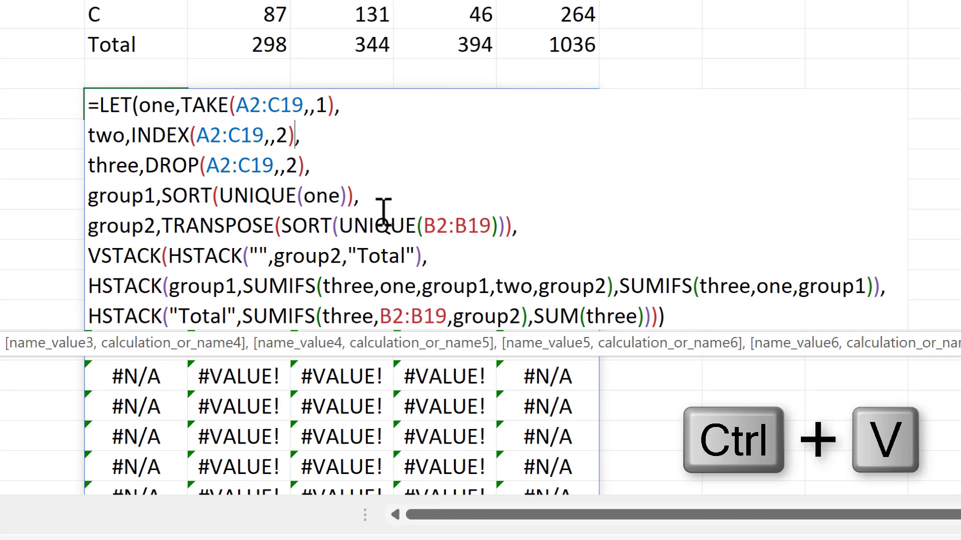
pyautogui.press('Return')
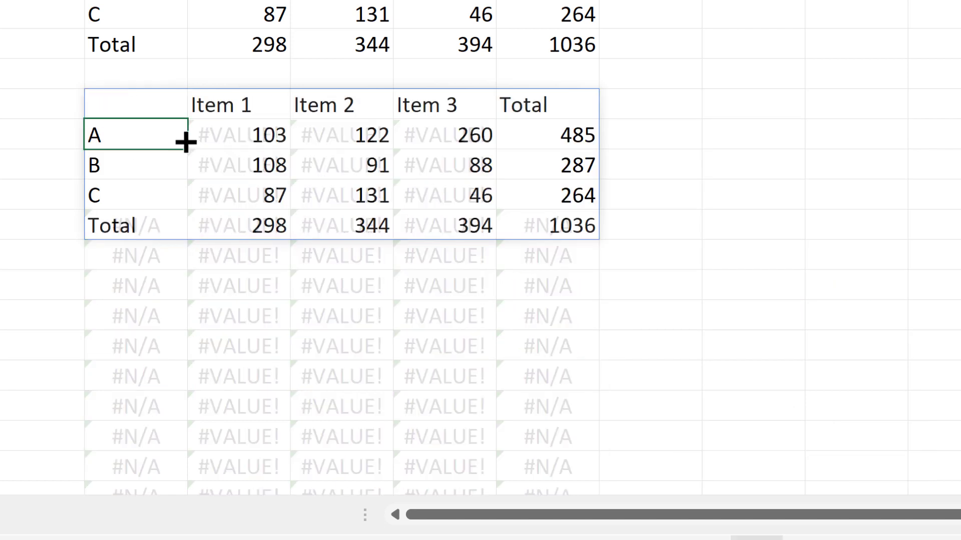
# Replace both B2:B19 references in the group2 line and final SUMIFS with the variable two
pyautogui.click(153, 104)
pyautogui.press('F2')
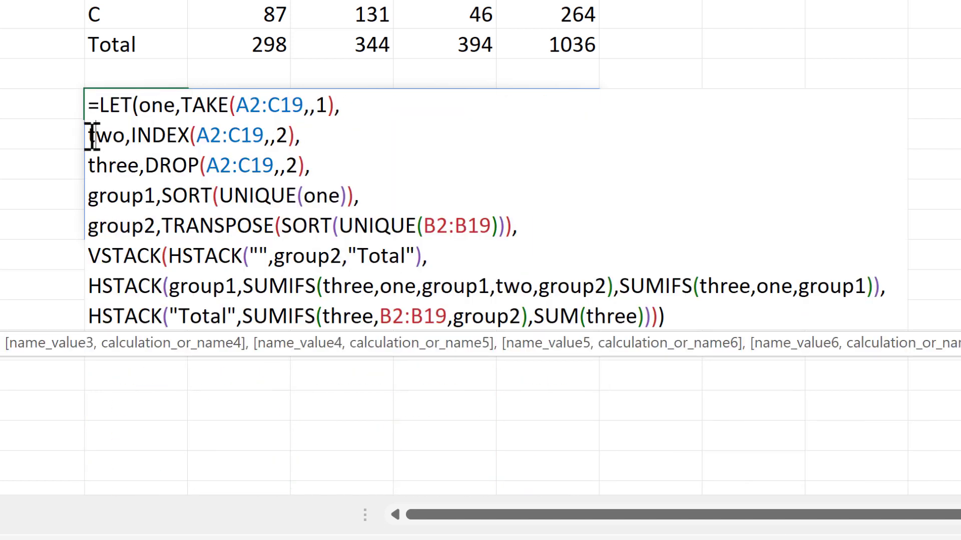
pyautogui.moveTo(87, 135); pyautogui.dragTo(128, 135)
pyautogui.hotkey('ctrl', 'c')
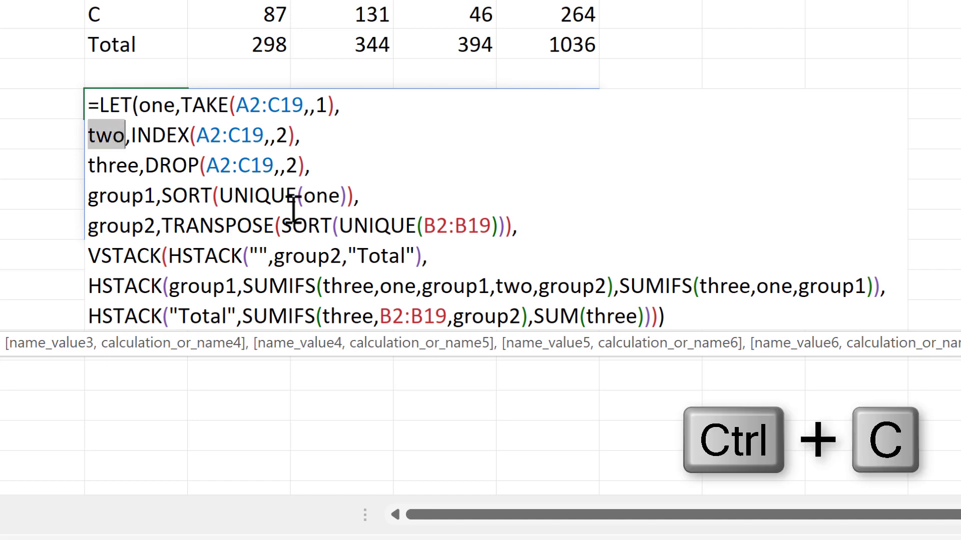
pyautogui.moveTo(426, 225); pyautogui.dragTo(493, 225)
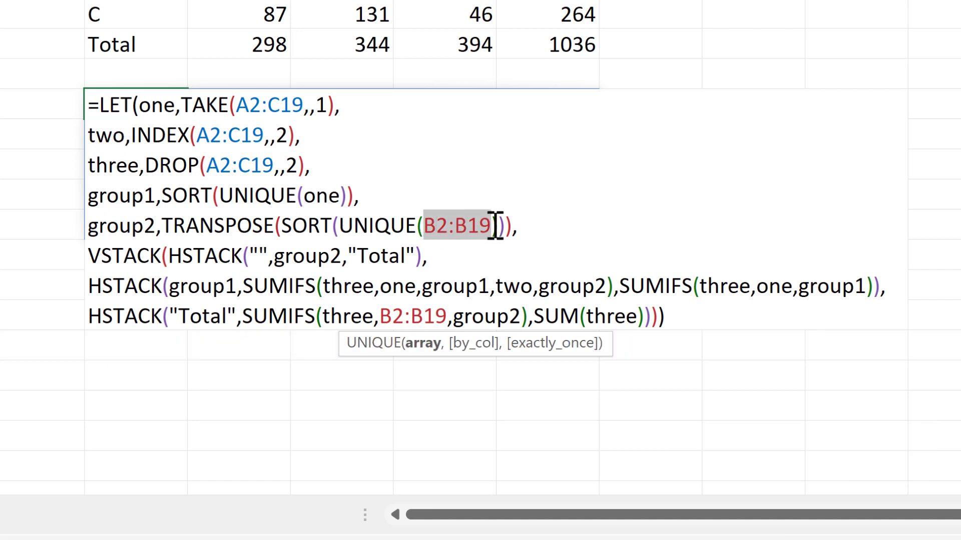
pyautogui.hotkey('ctrl', 'v')
pyautogui.moveTo(378, 316); pyautogui.dragTo(446, 316)
pyautogui.hotkey('ctrl', 'v')
pyautogui.press('Return')
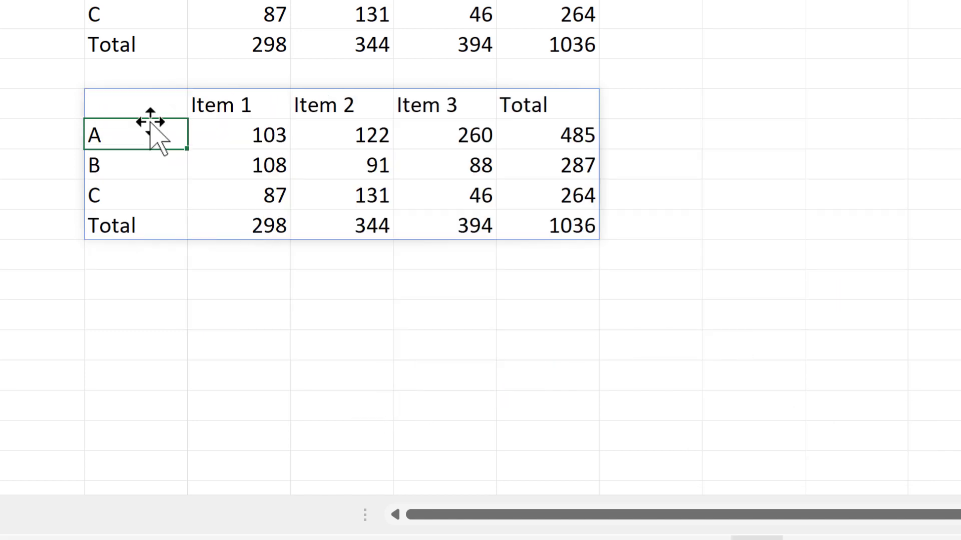
pyautogui.press('Up')
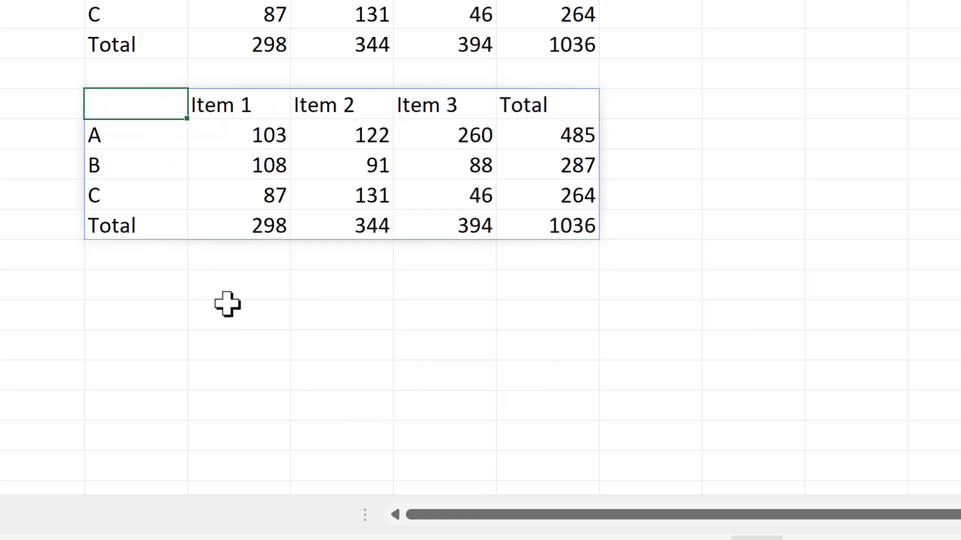
pyautogui.press('F2')
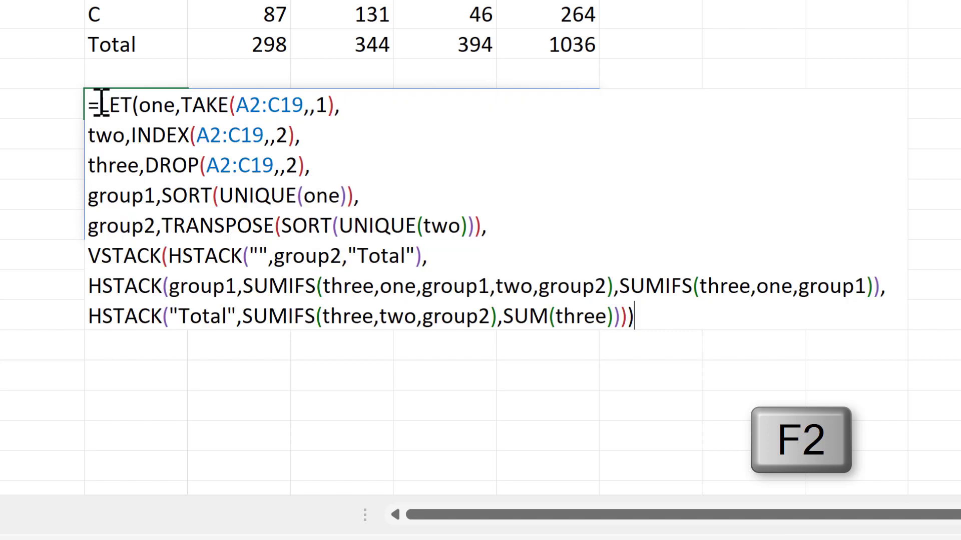
# Wrap I8's LET formula in LAMBDA(data, and locate the A2:C19 ranges in TAKE, INDEX and DROP
pyautogui.click(101, 105)
pyautogui.write('LAMBDA')
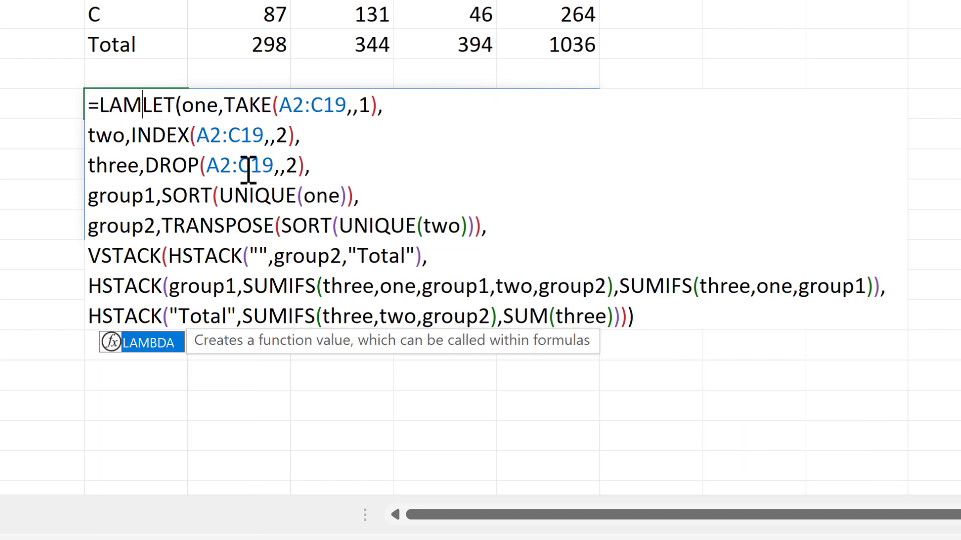
pyautogui.write('(')
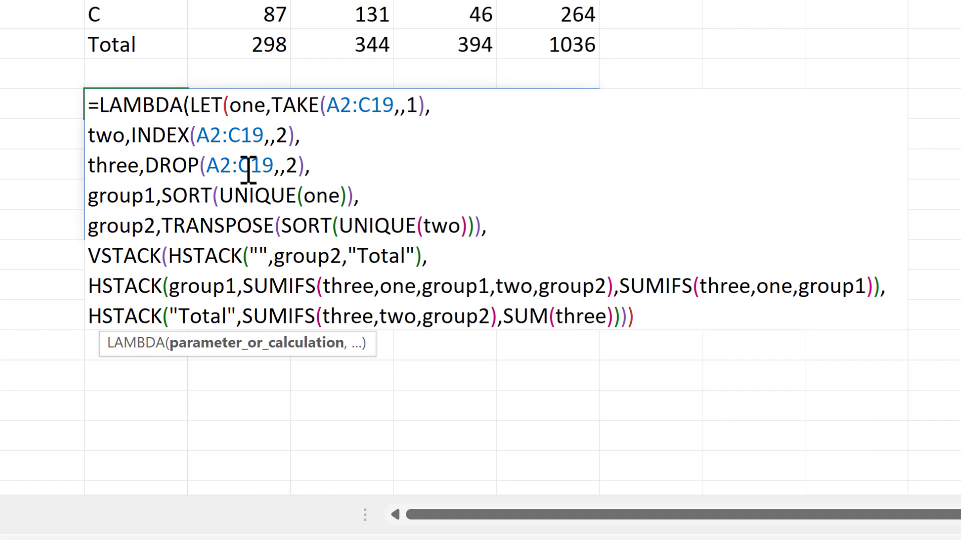
pyautogui.write('data,')
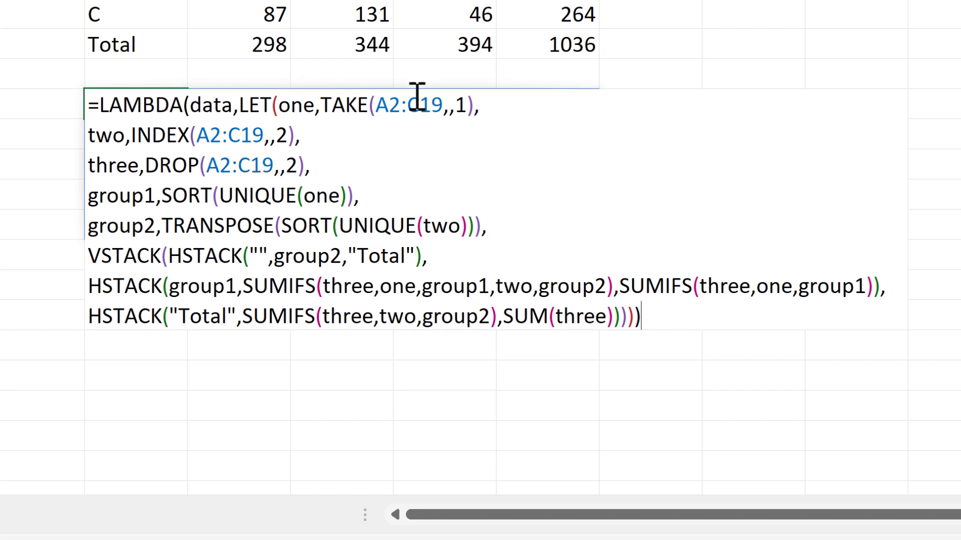
pyautogui.click(413, 108)
pyautogui.click(248, 135)
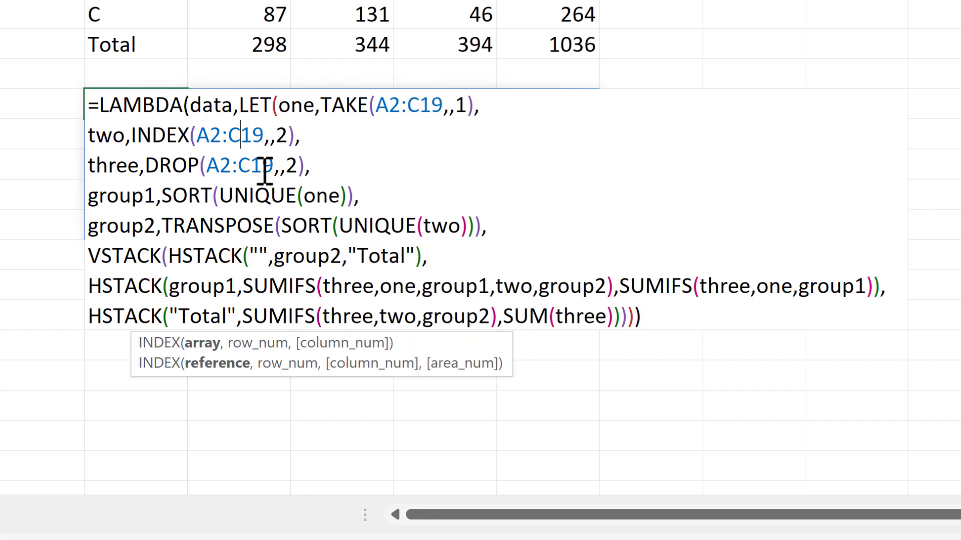
pyautogui.click(263, 165)
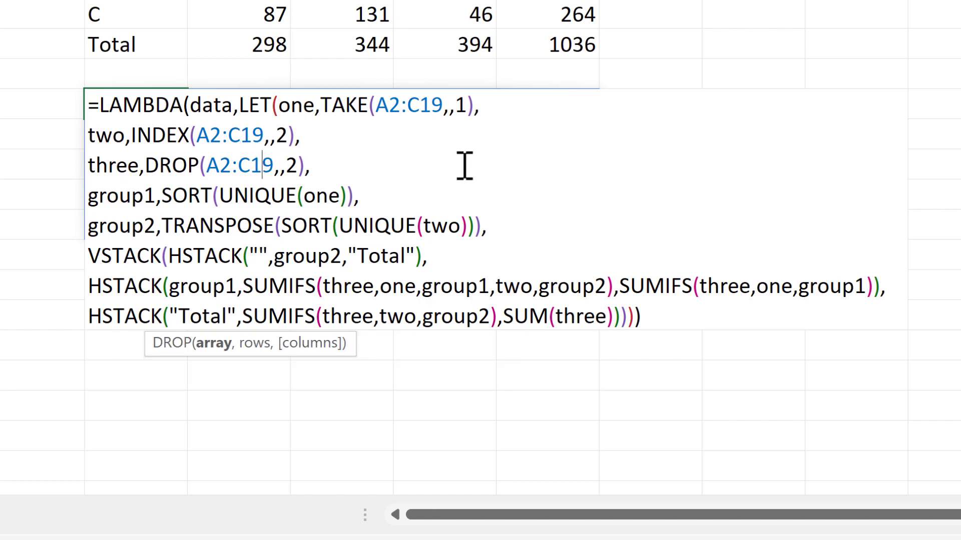
# Replace A2:C19 with data in TAKE, INDEX and DROP, then close the LAMBDA with an empty () call
pyautogui.moveTo(190, 107); pyautogui.dragTo(233, 108)
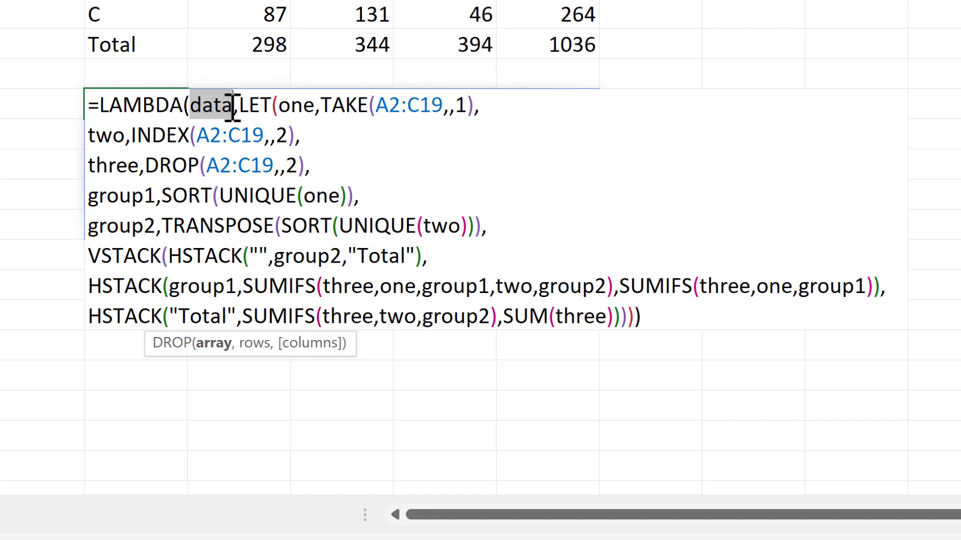
pyautogui.hotkey('ctrl', 'c')
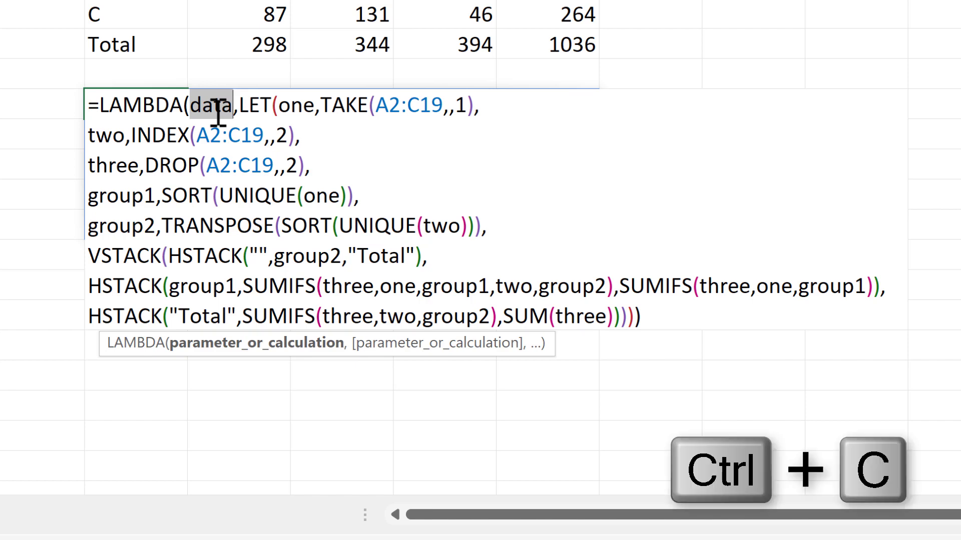
pyautogui.moveTo(377, 108); pyautogui.dragTo(441, 107)
pyautogui.hotkey('ctrl', 'v')
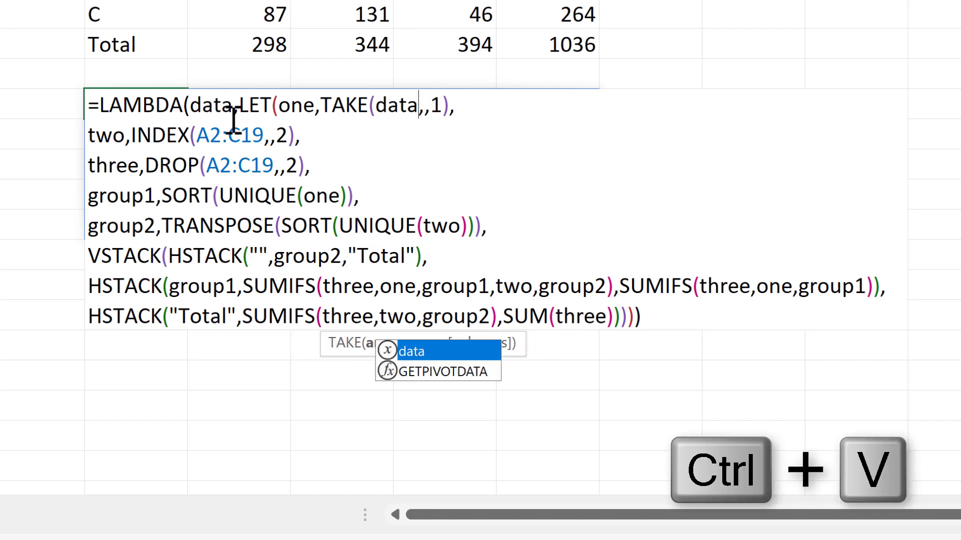
pyautogui.moveTo(198, 135); pyautogui.dragTo(261, 136)
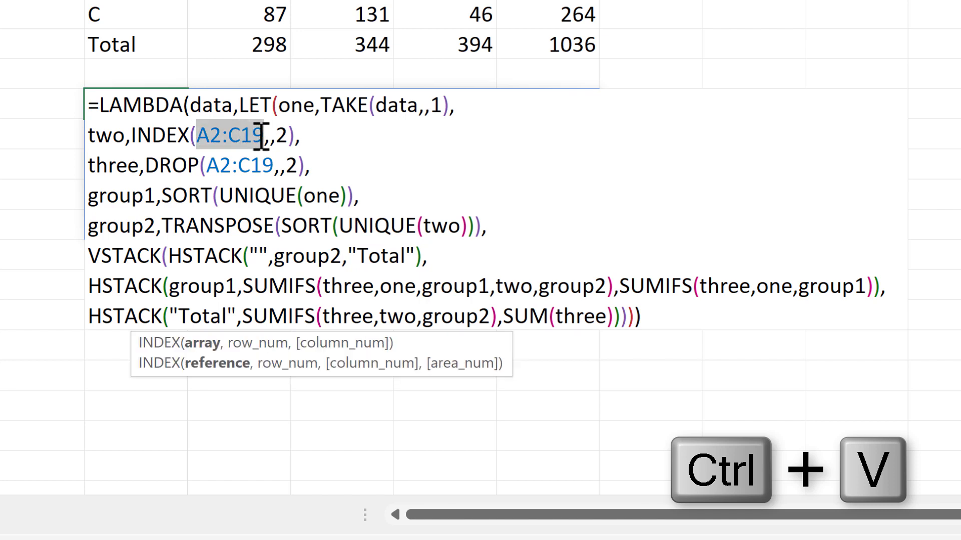
pyautogui.hotkey('ctrl', 'v')
pyautogui.moveTo(207, 165); pyautogui.dragTo(275, 167)
pyautogui.hotkey('ctrl', 'v')
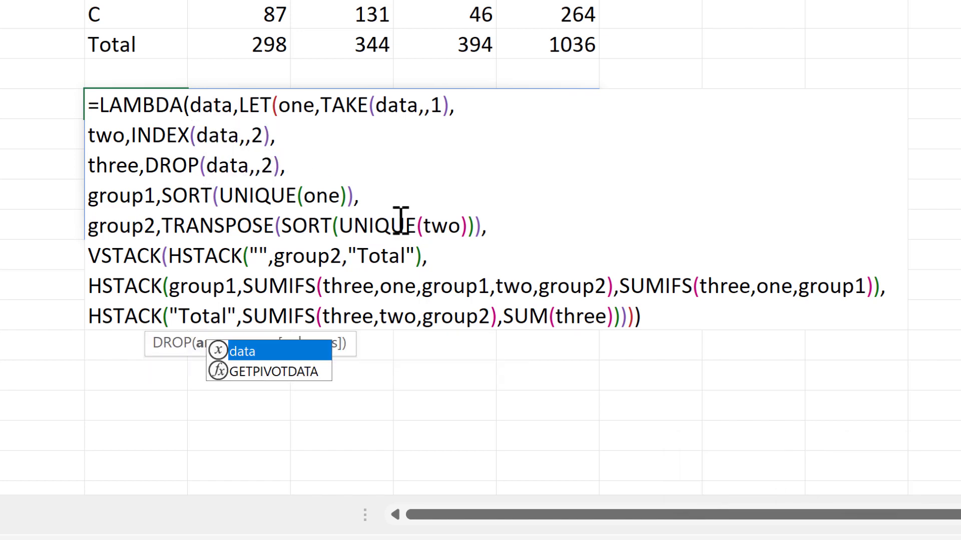
pyautogui.click(646, 315)
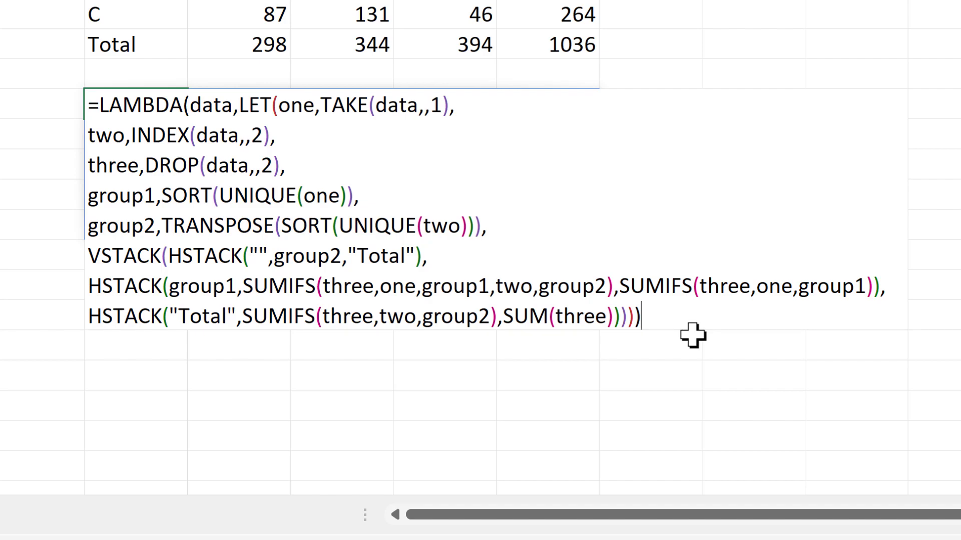
pyautogui.write(')')
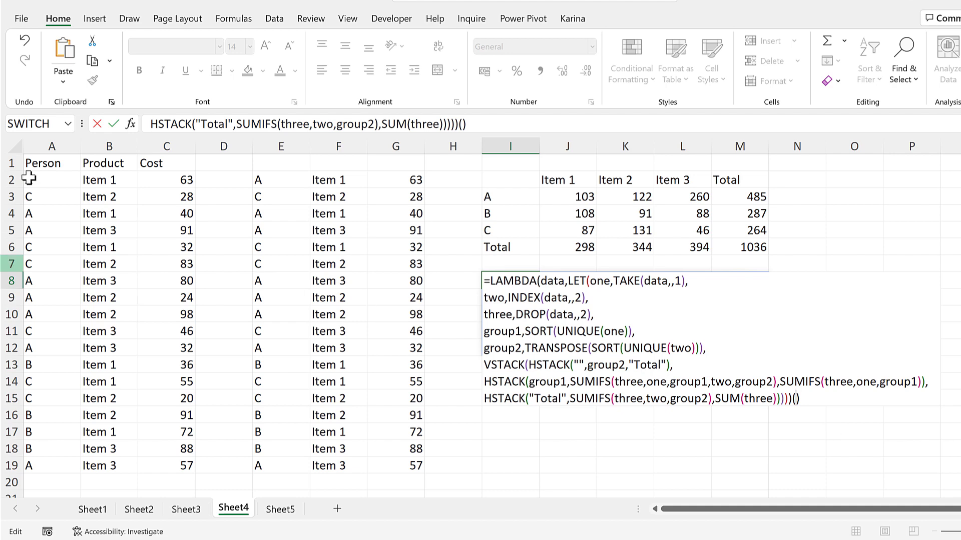
# Call the LAMBDA on A2:C19 so I8:M12 spills the cross-tab totalling 1036
pyautogui.moveTo(47, 183); pyautogui.dragTo(181, 465)
pyautogui.press('Return')
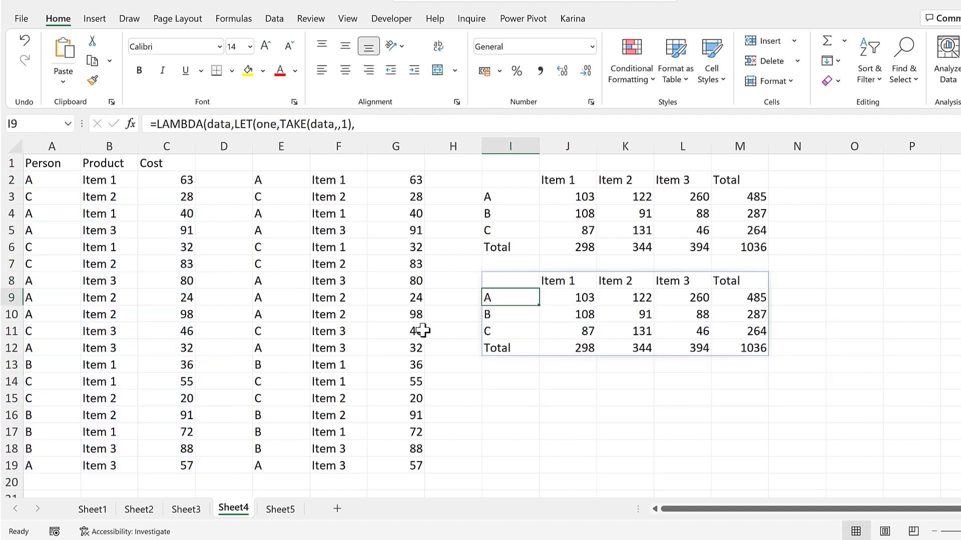
pyautogui.click(497, 283)
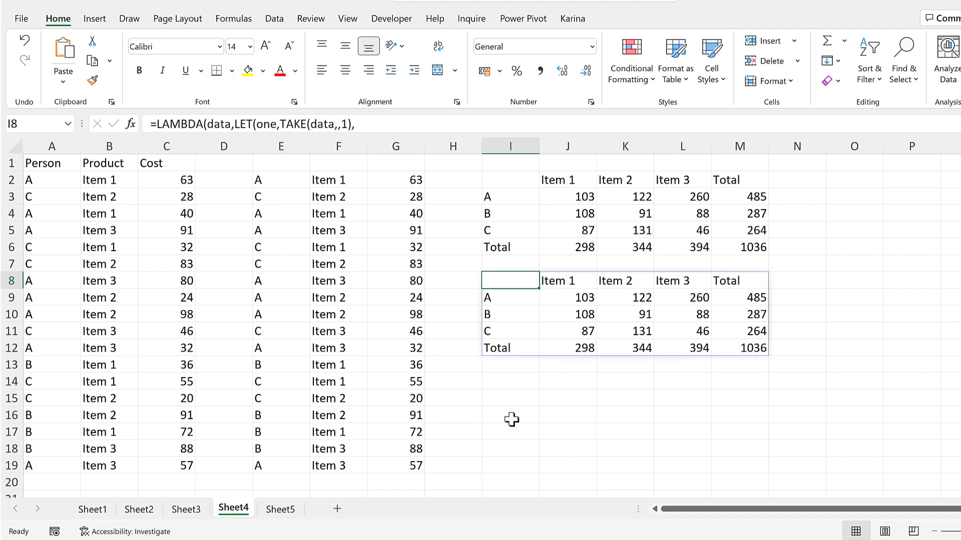
# Copy the LAMBDA portion of I8's formula text without changing the cell
pyautogui.press('F2')
pyautogui.moveTo(488, 281); pyautogui.dragTo(789, 404)
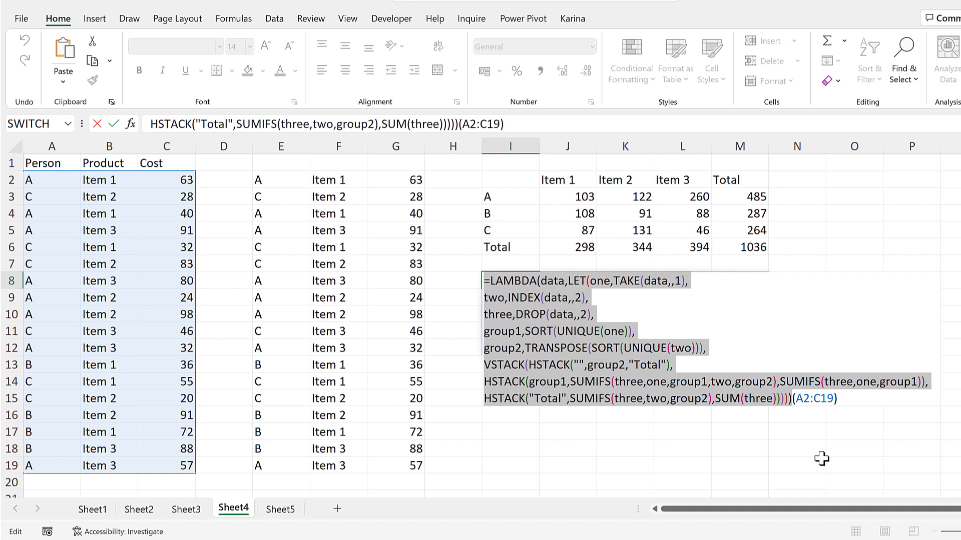
pyautogui.hotkey('ctrl', 'c')
pyautogui.press('Escape')
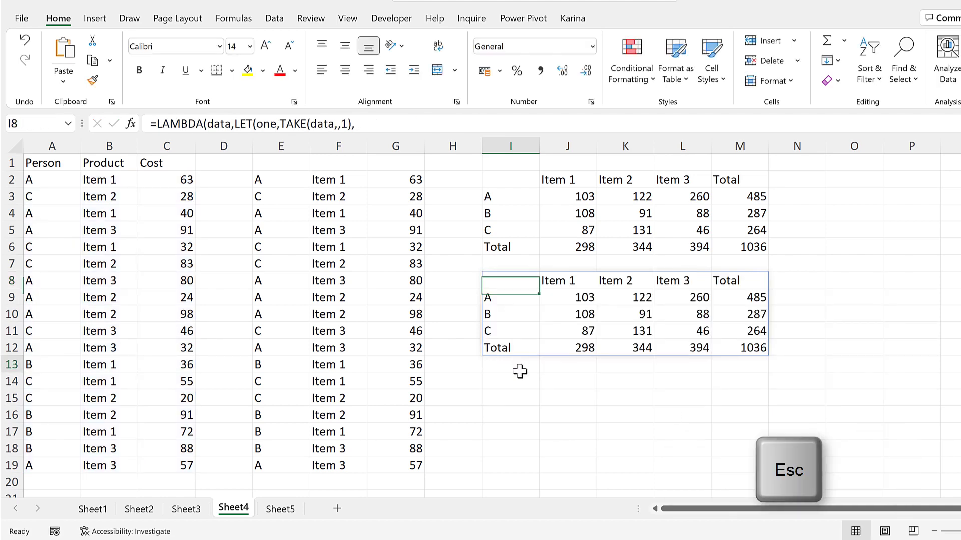
pyautogui.click(519, 369)
# Create the name PivotTable via Define Name, pasting the copied LAMBDA into Refers to
pyautogui.click(245, 20)
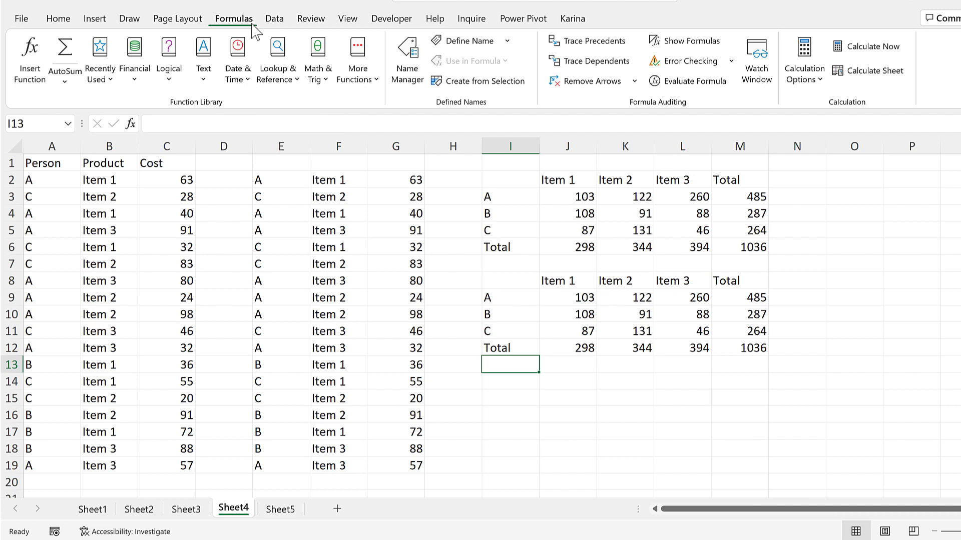
pyautogui.click(463, 41)
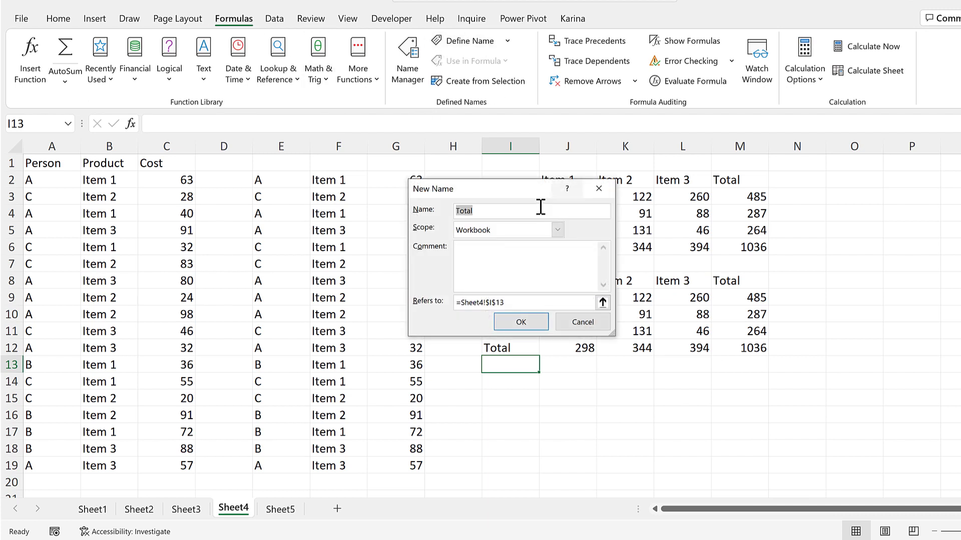
pyautogui.moveTo(515, 203); pyautogui.dragTo(321, 180)
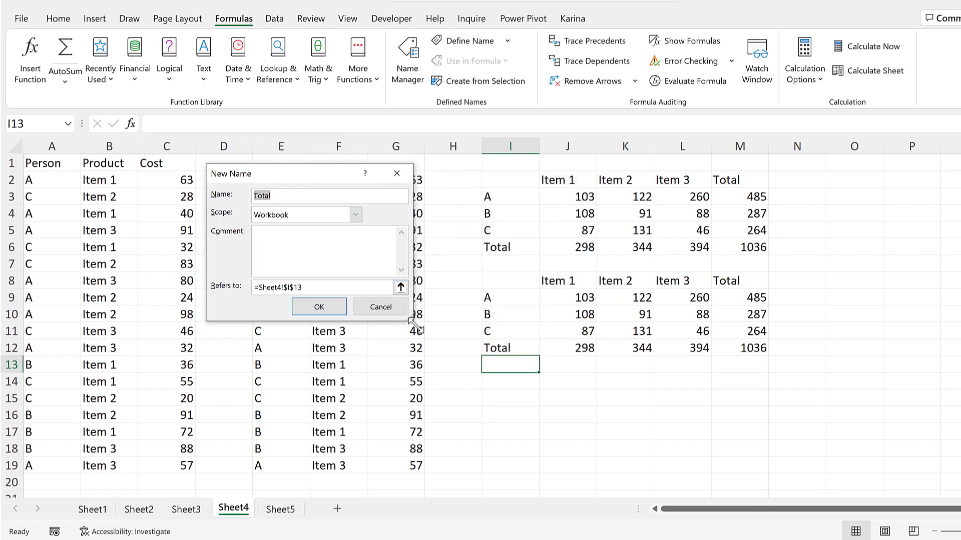
pyautogui.moveTo(415, 325); pyautogui.dragTo(780, 330)
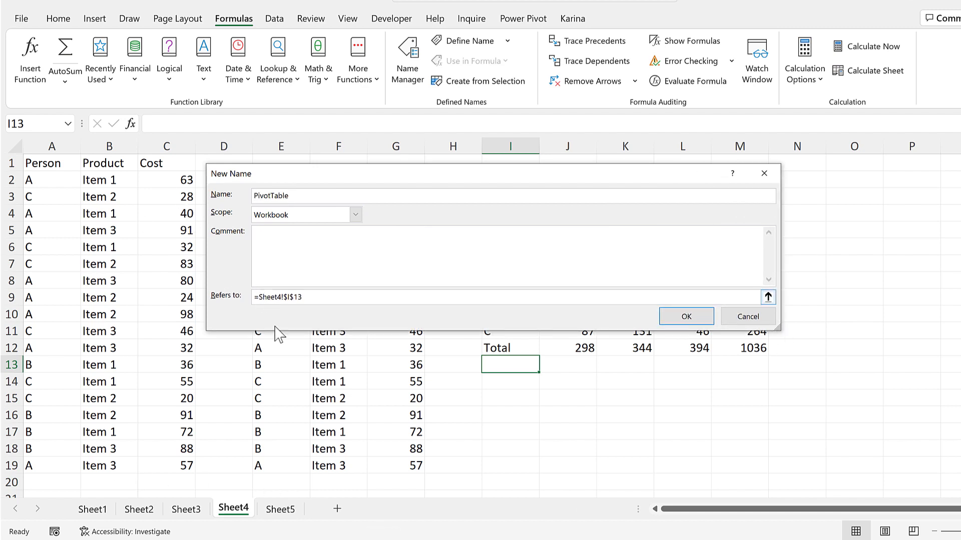
pyautogui.moveTo(313, 296); pyautogui.dragTo(248, 296)
pyautogui.hotkey('ctrl', 'v')
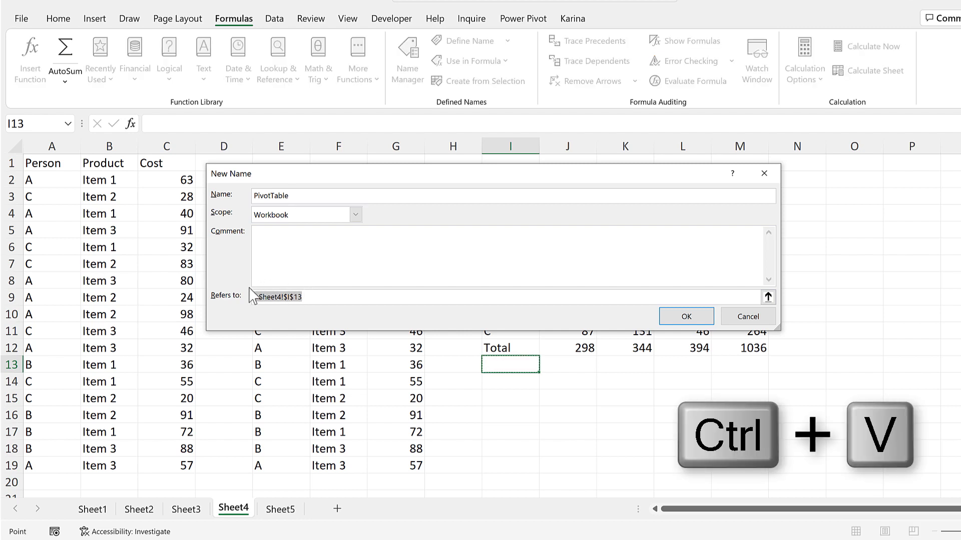
pyautogui.hotkey('ctrl', 'a')
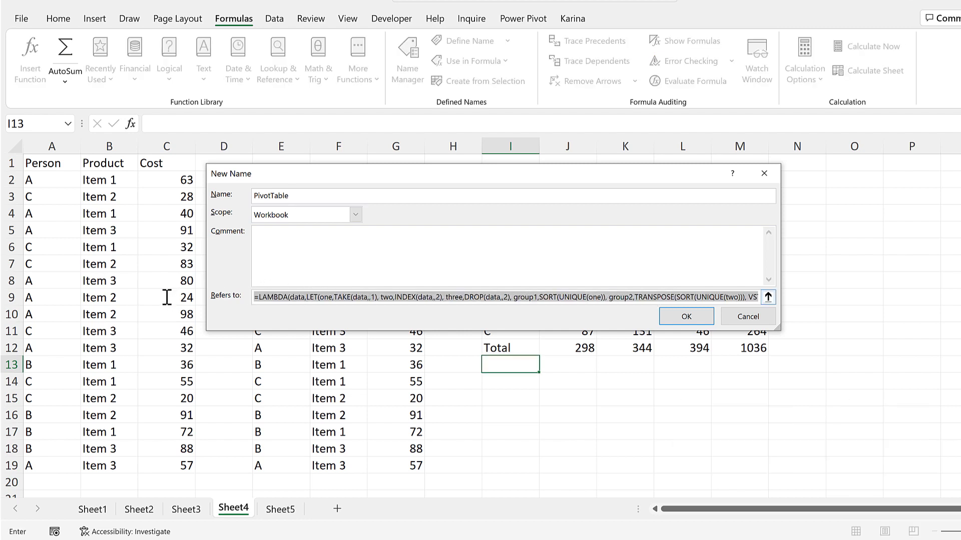
pyautogui.click(298, 299)
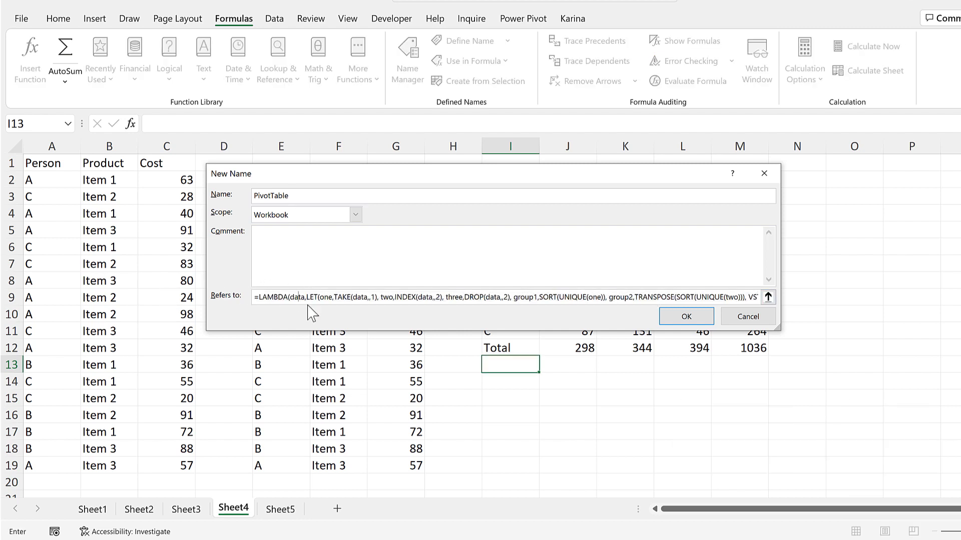
pyautogui.click(697, 317)
pyautogui.click(505, 382)
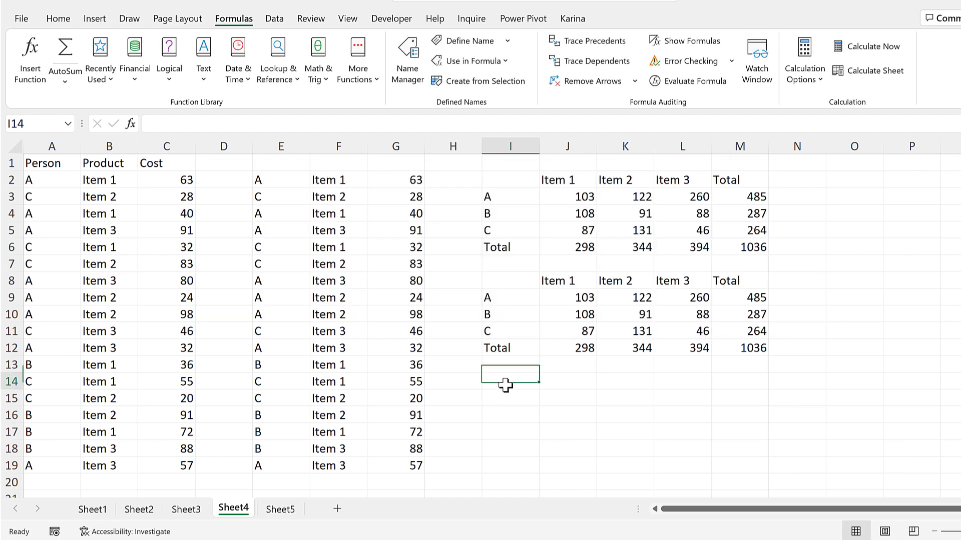
# Enter =PivotTable(A2:C19) in I14, spilling a third cross-tab totalling 1036 into I14:M18
pyautogui.write('=p')
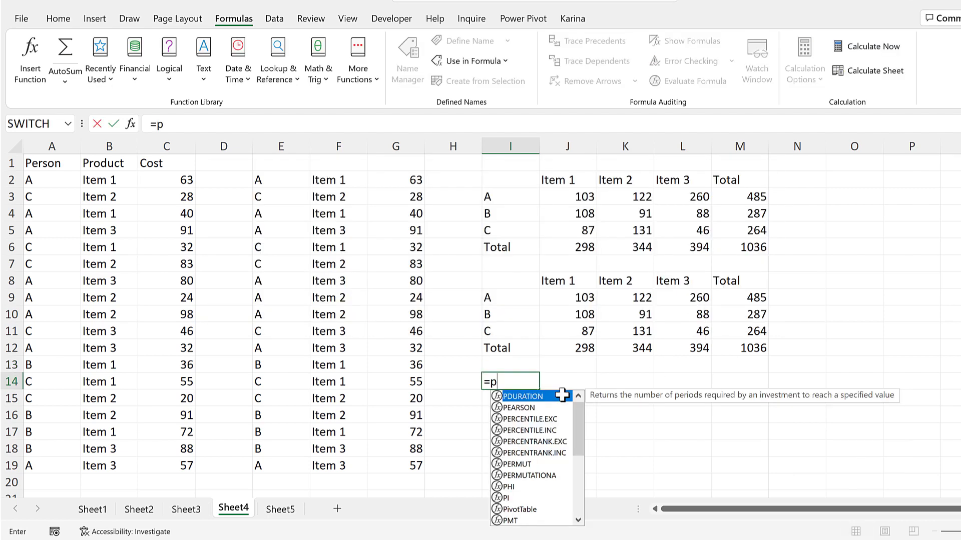
pyautogui.write('ivottable')
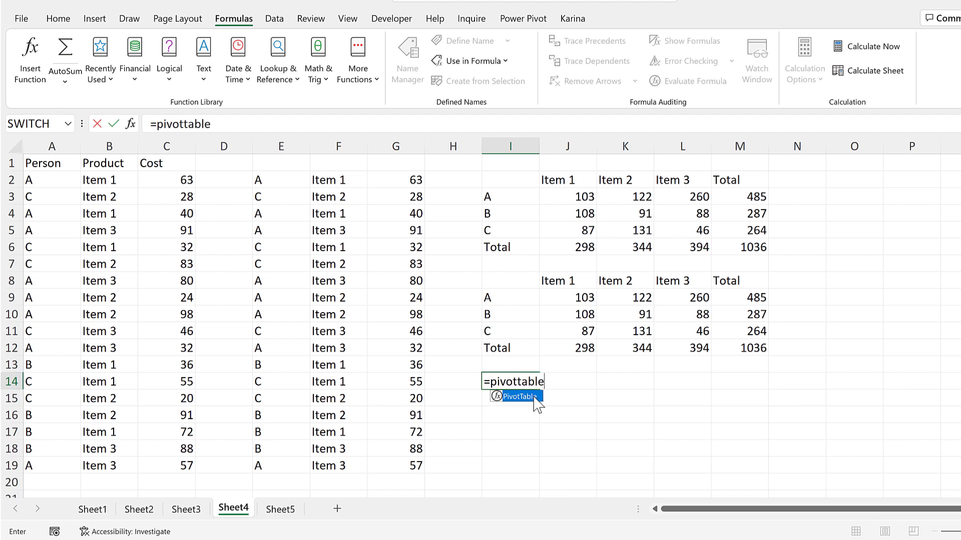
pyautogui.doubleClick(521, 396)
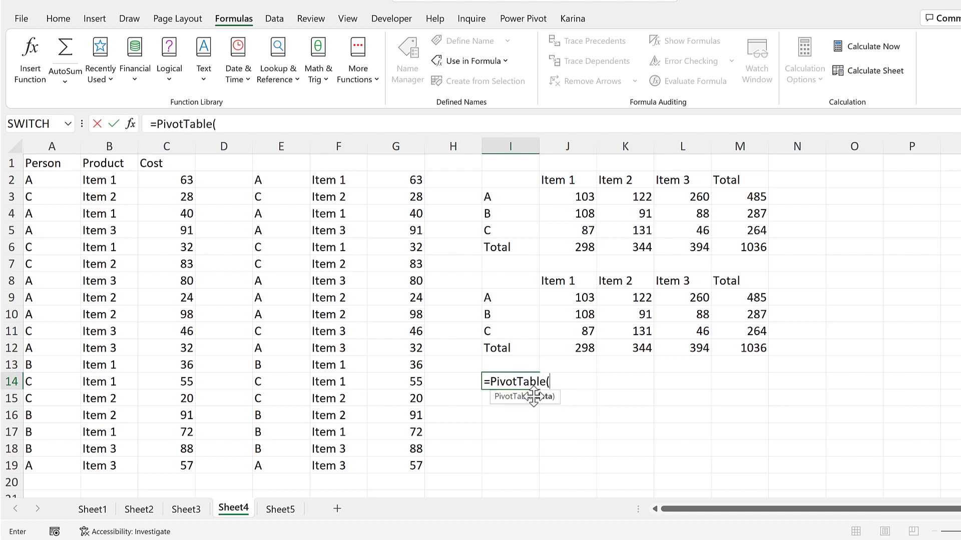
pyautogui.click(50, 181)
pyautogui.moveTo(122, 274); pyautogui.dragTo(183, 459)
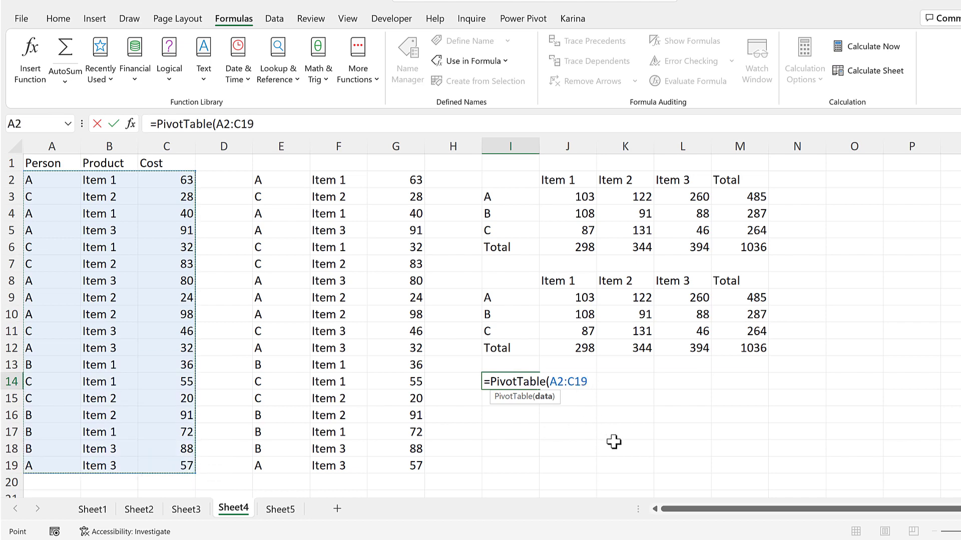
pyautogui.press('Return')
pyautogui.click(847, 376)
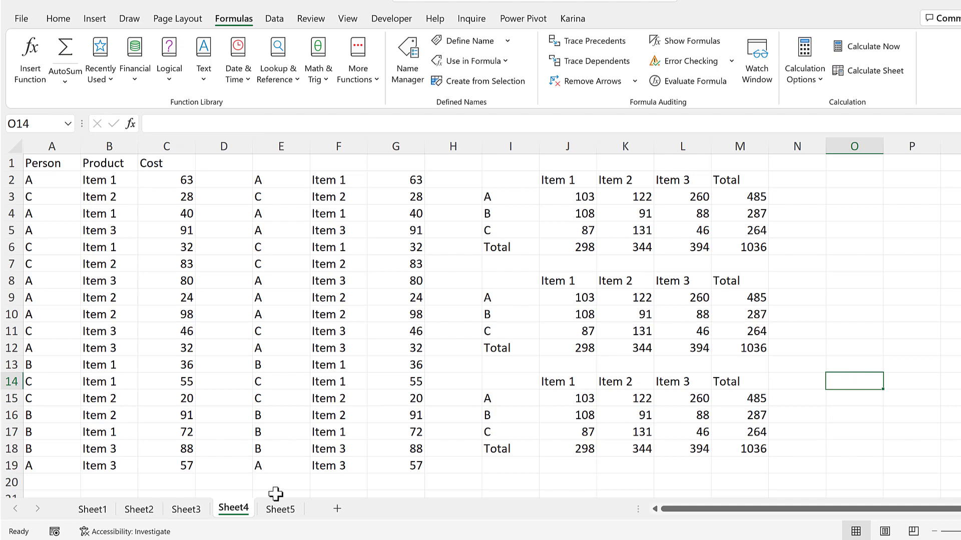
# On Sheet5, enter =PivotTable in F3 over the data range starting at B3 through the Price column
pyautogui.click(281, 511)
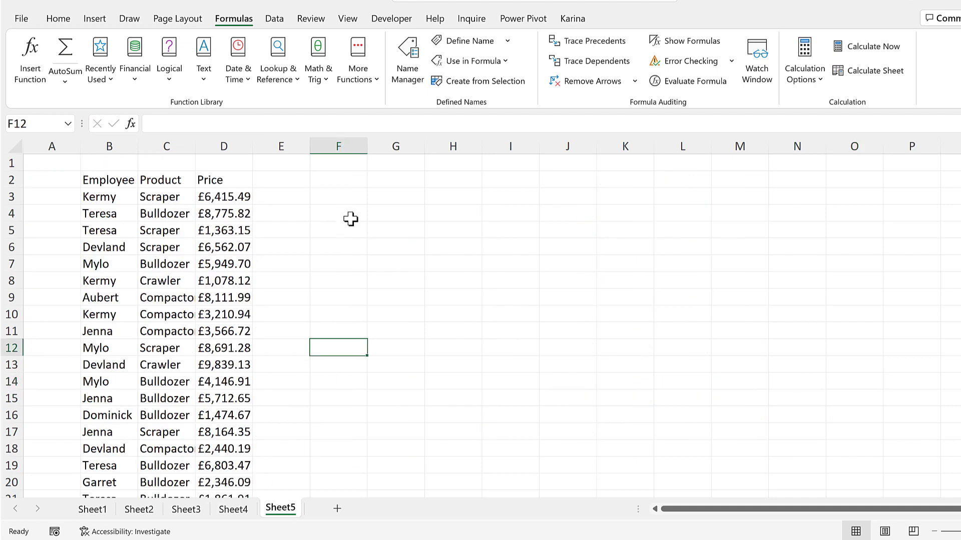
pyautogui.click(340, 199)
pyautogui.write('=')
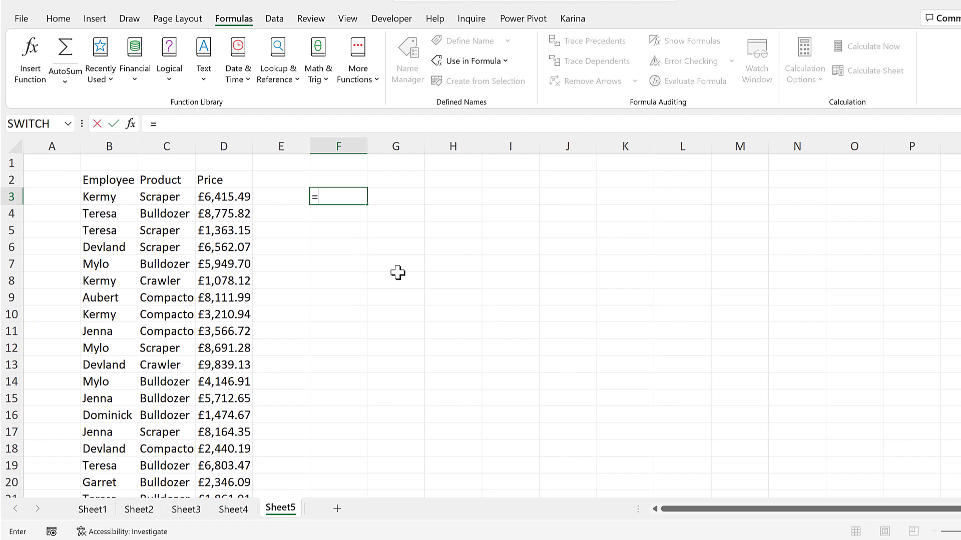
pyautogui.write('pivot')
pyautogui.press('Tab')
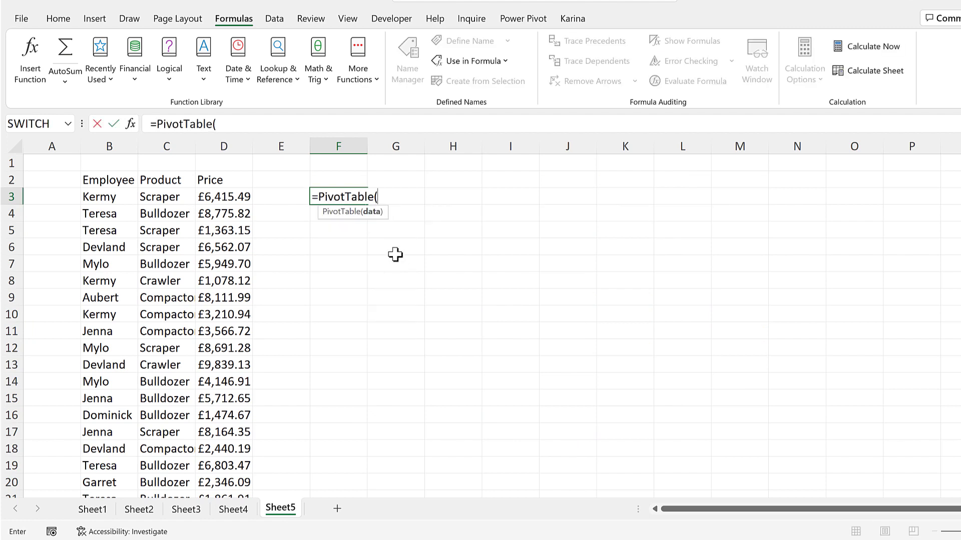
pyautogui.click(128, 197)
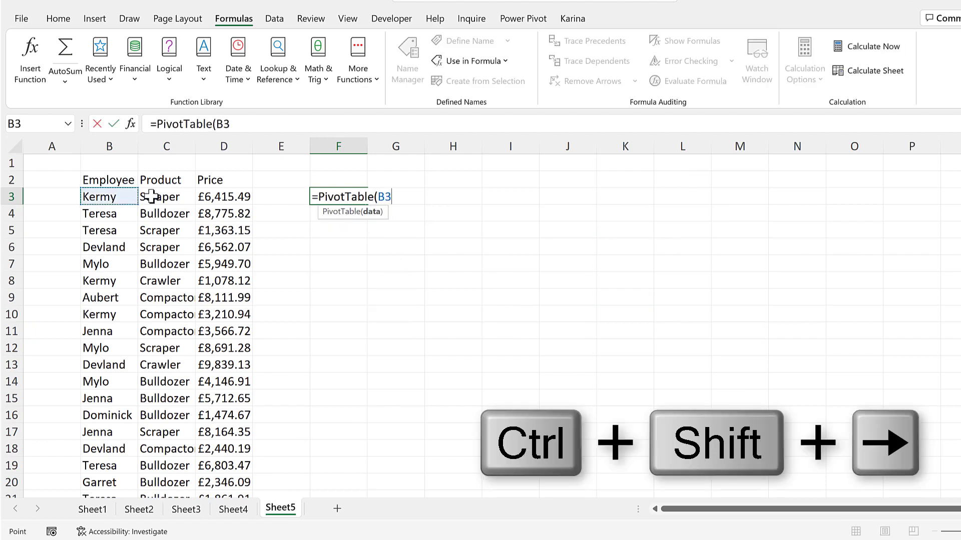
pyautogui.hotkey('ctrl', 'shift', 'Right')
pyautogui.hotkey('ctrl', 'shift', 'Down')
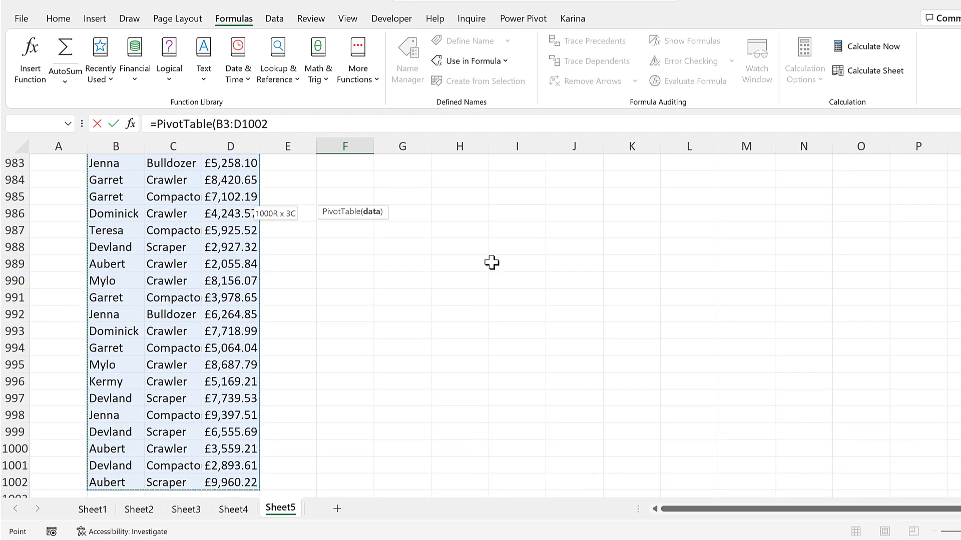
pyautogui.press('Return')
# Review the Sheet5 cross-tab and return to Sheet4's three stacked tables
pyautogui.click(427, 346)
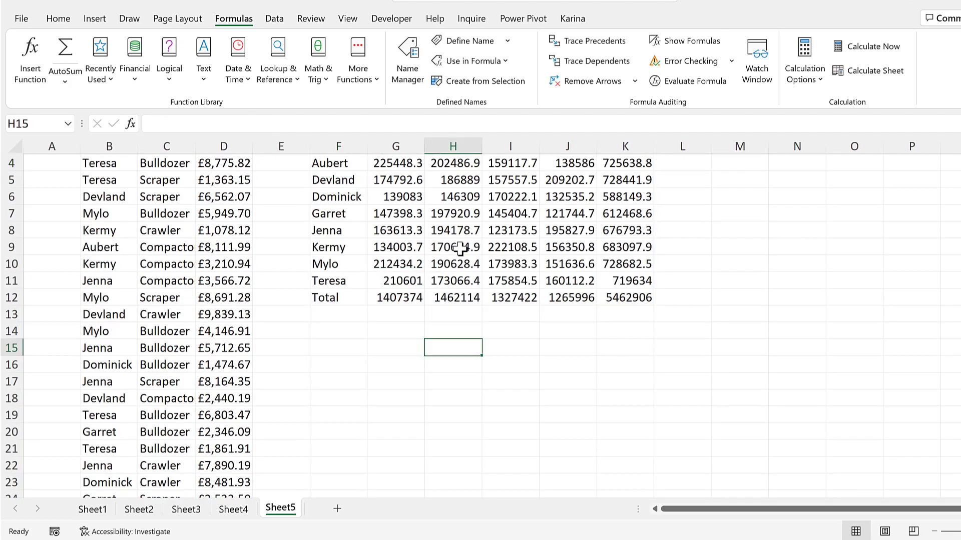
pyautogui.scroll(1, 465, 249)
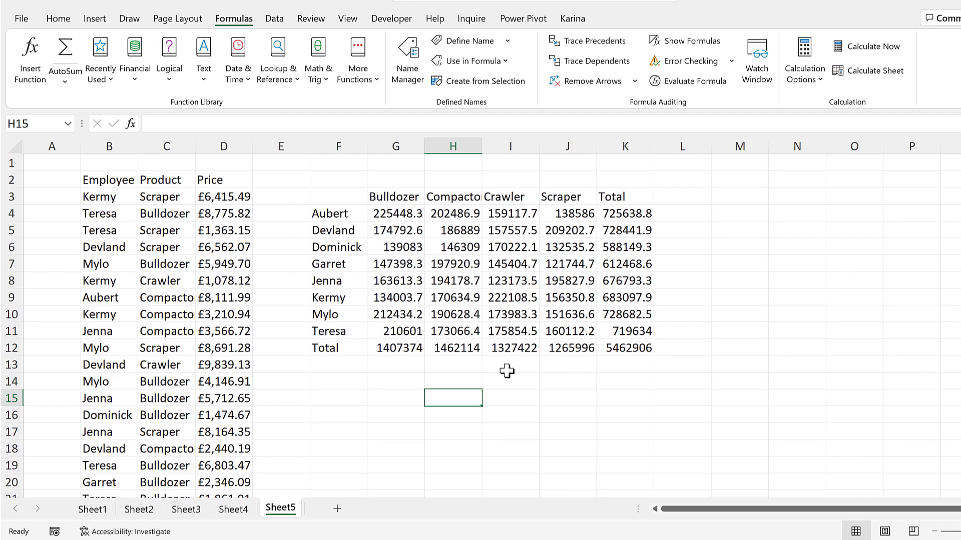
pyautogui.click(250, 510)
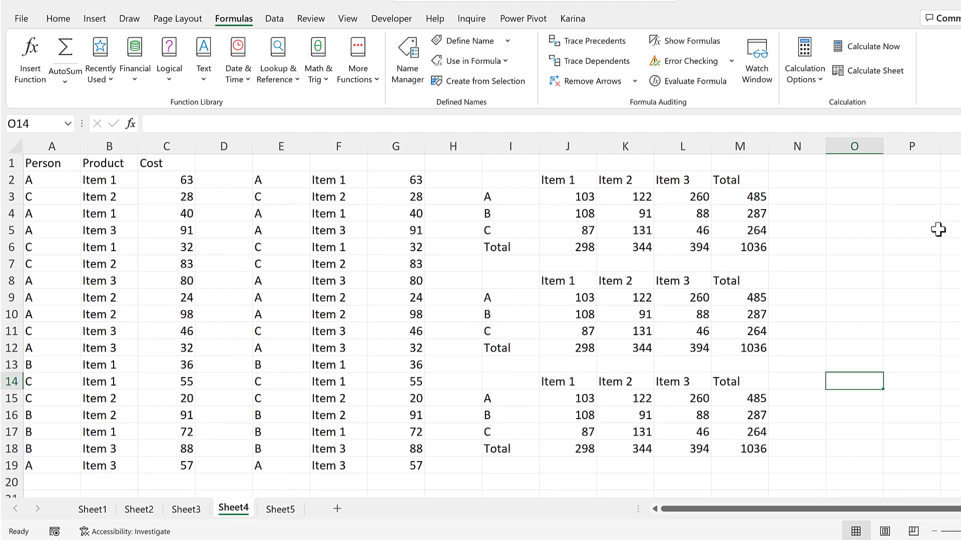
pyautogui.click(856, 234)
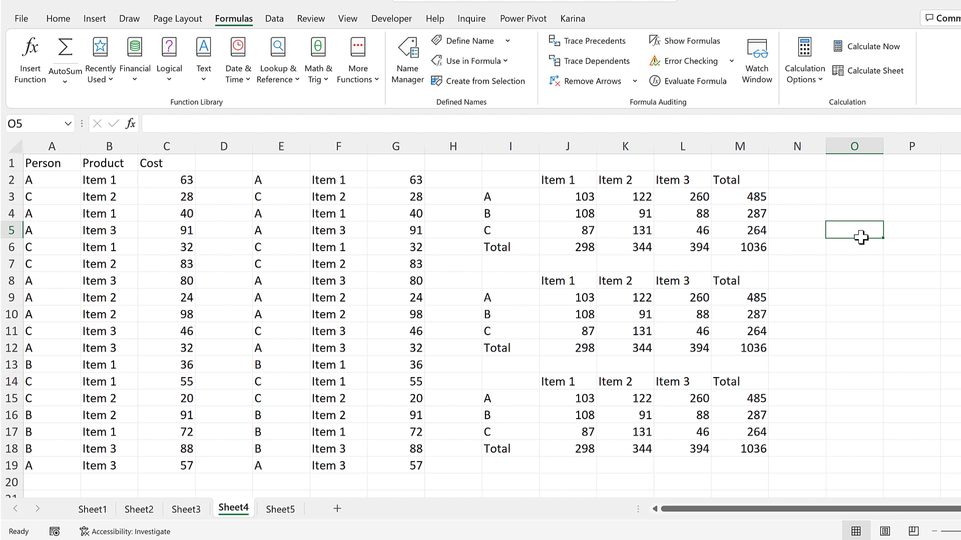